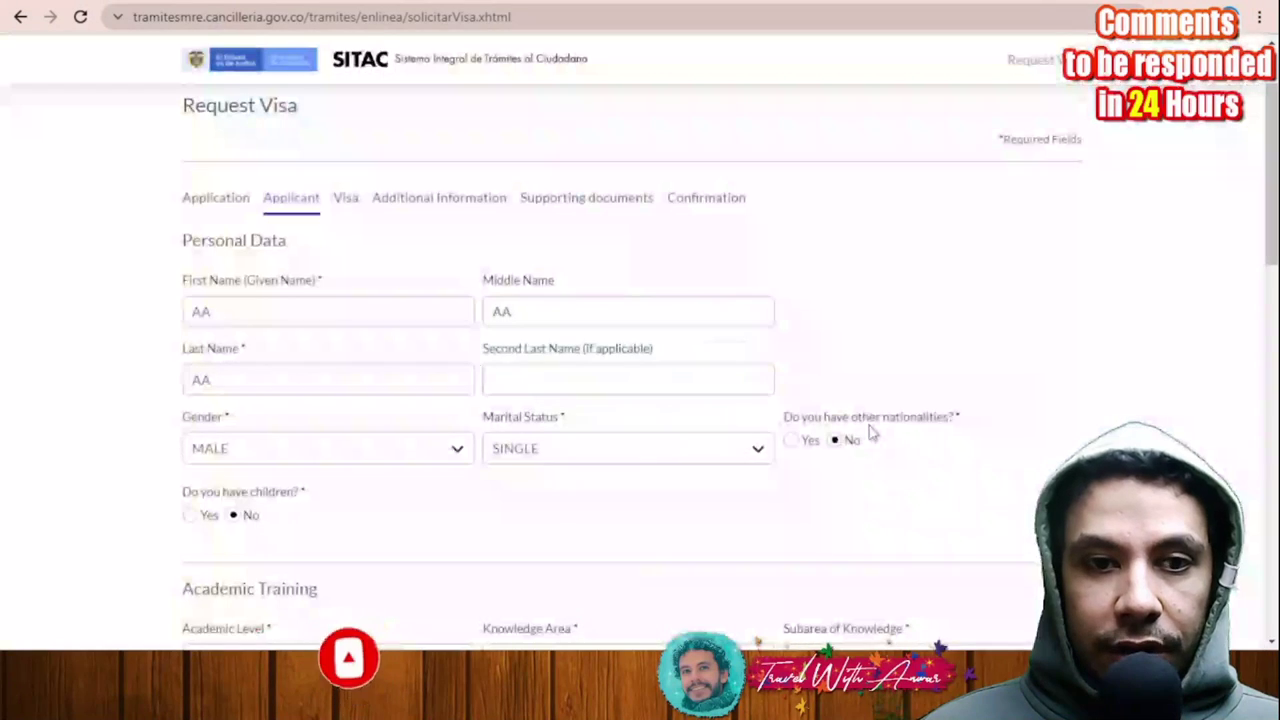
# Set the academic level to Postgraduate - Masters degree and the knowledge area to Engineering
pyautogui.scroll(-2, 243, 491)
pyautogui.scroll(-1, 108, 403)
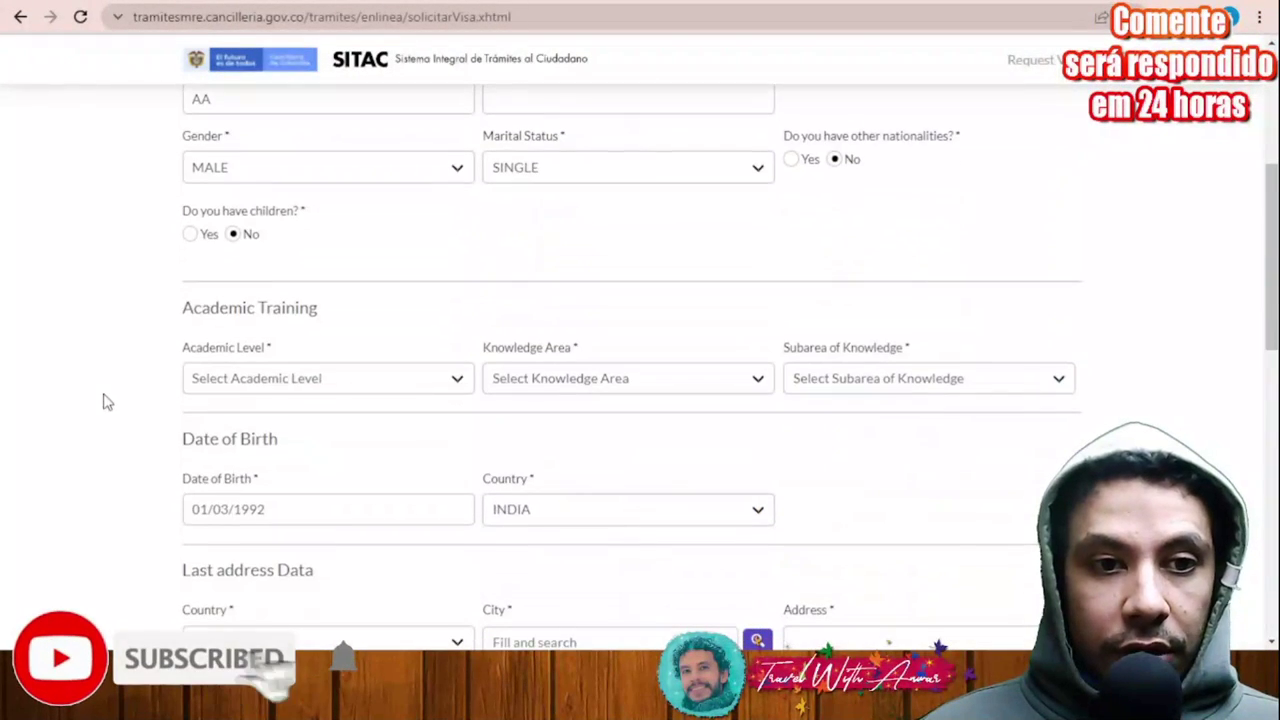
pyautogui.click(352, 450)
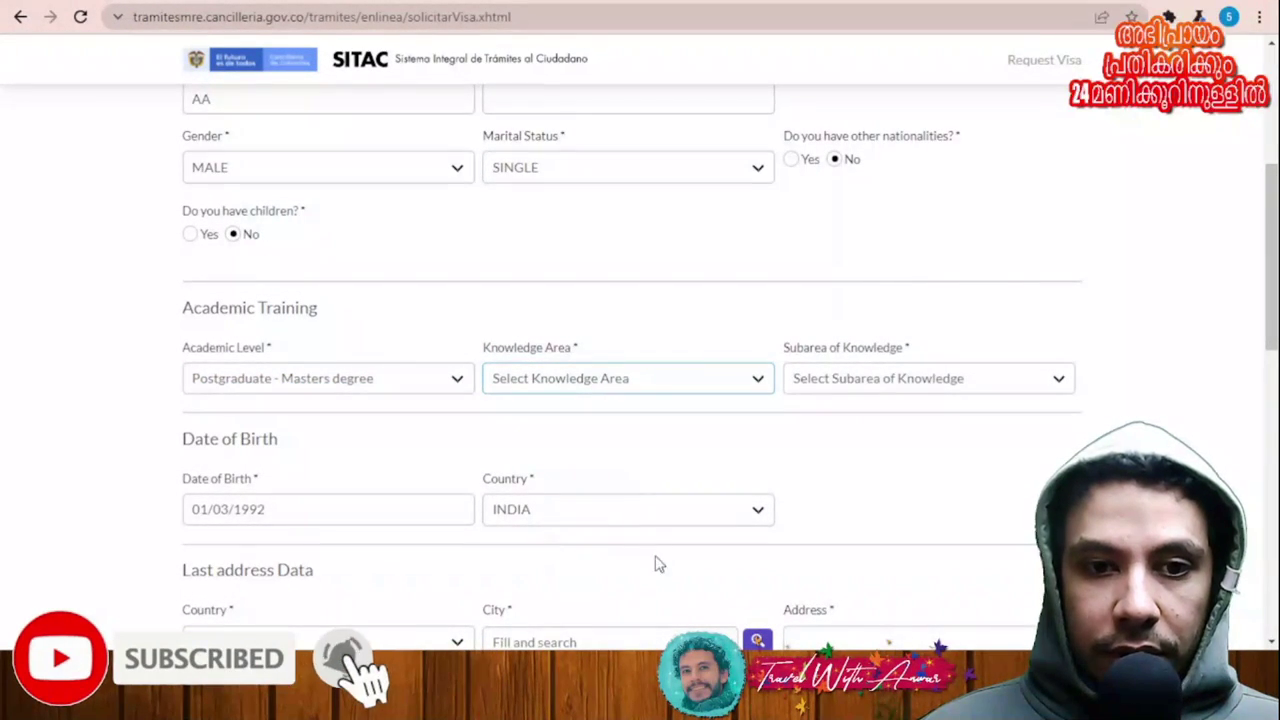
pyautogui.press('e')
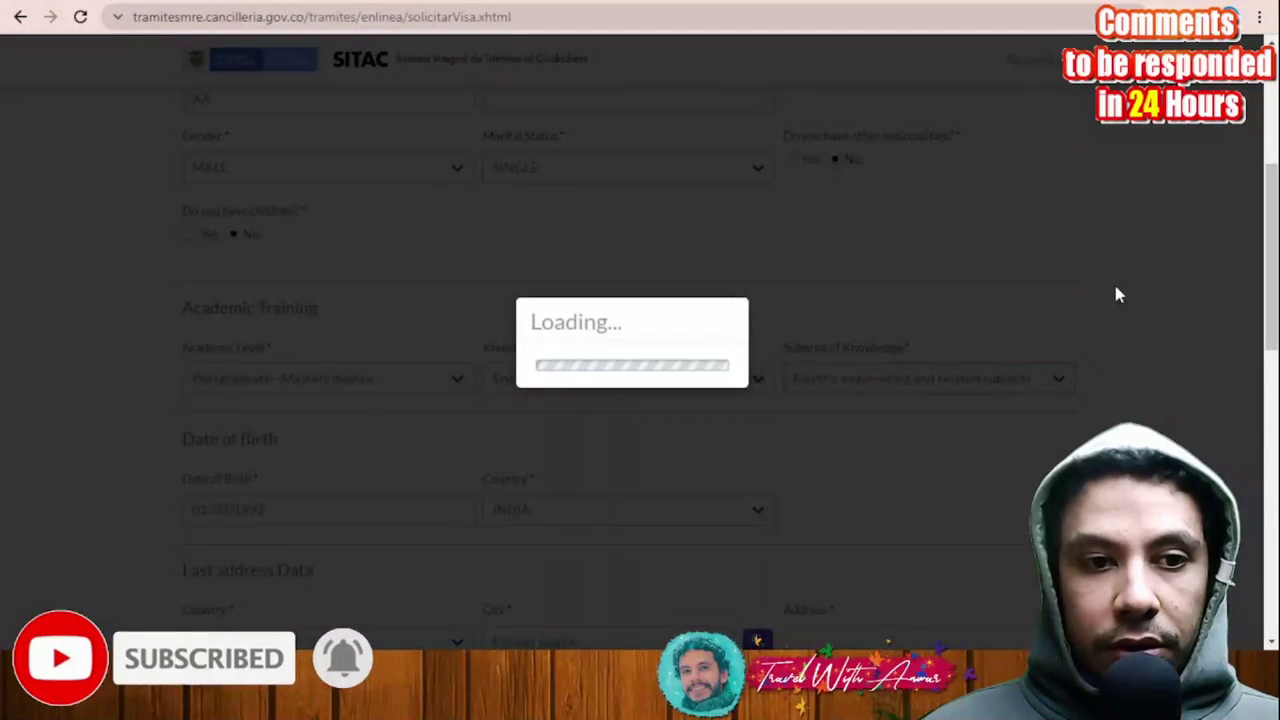
# Check the date of birth in its calendar and leave it unchanged
pyautogui.scroll(-2, 1114, 291)
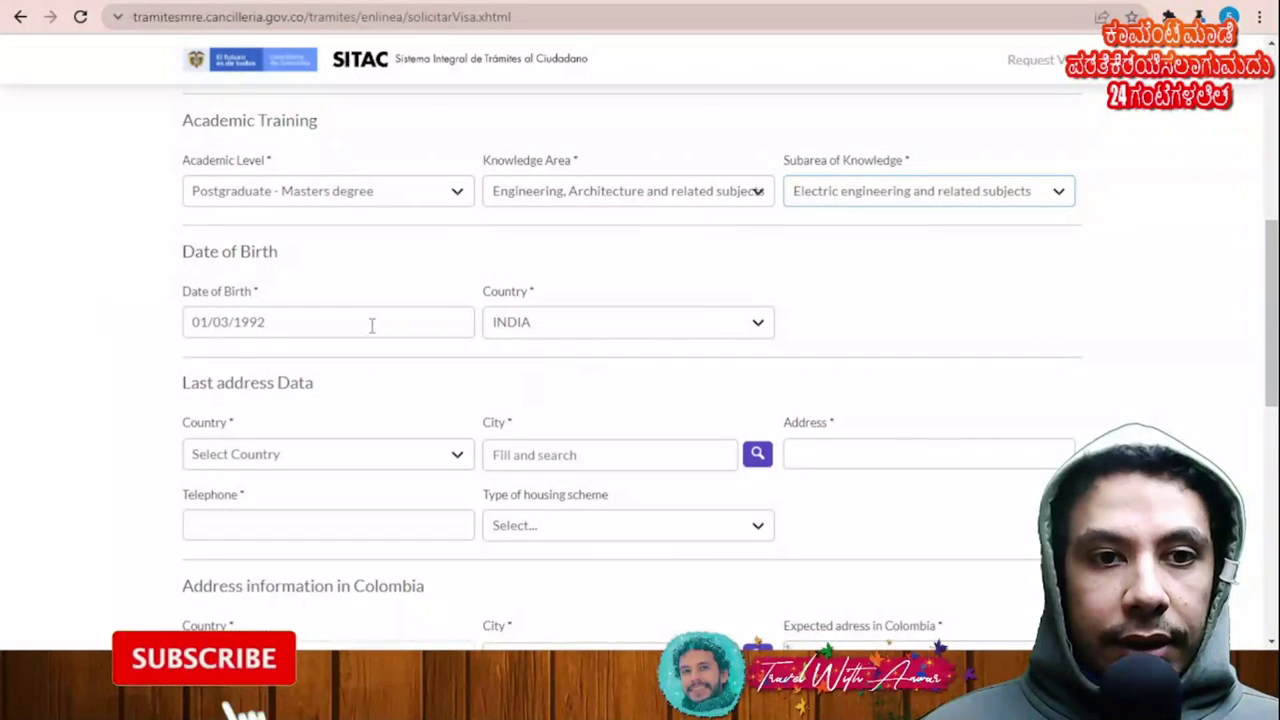
pyautogui.click(371, 325)
pyautogui.click(471, 266)
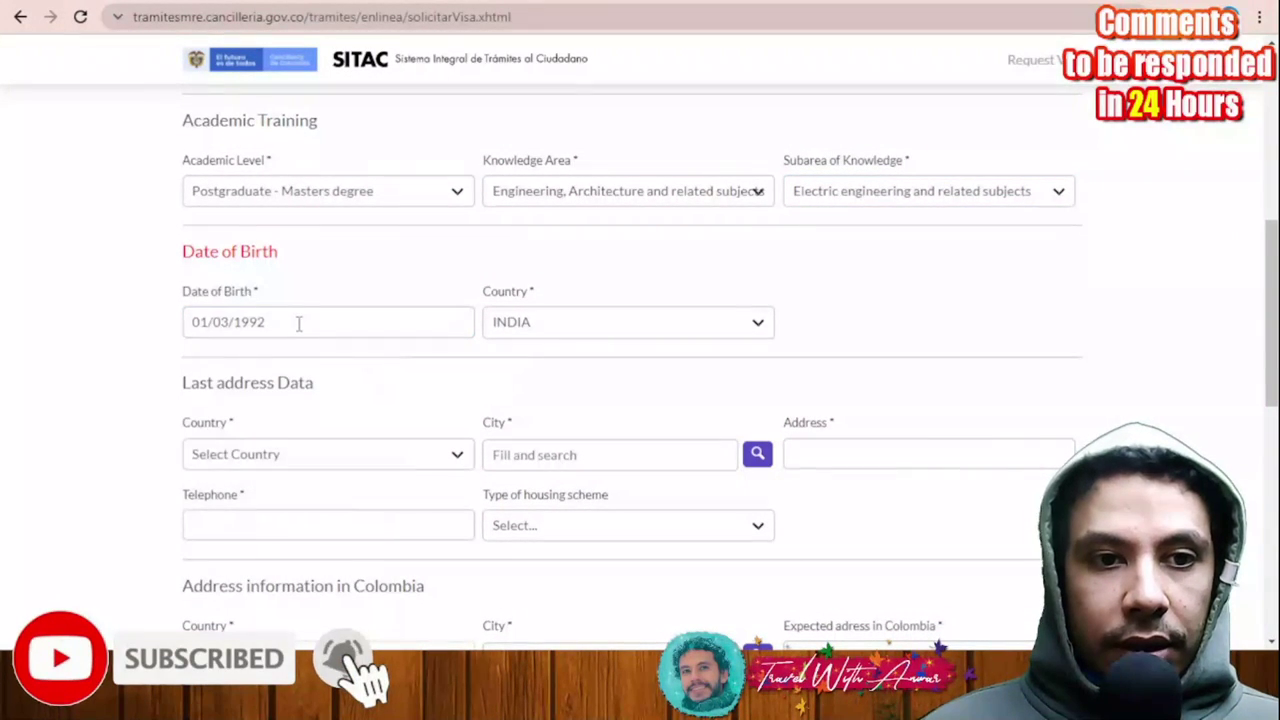
pyautogui.click(686, 389)
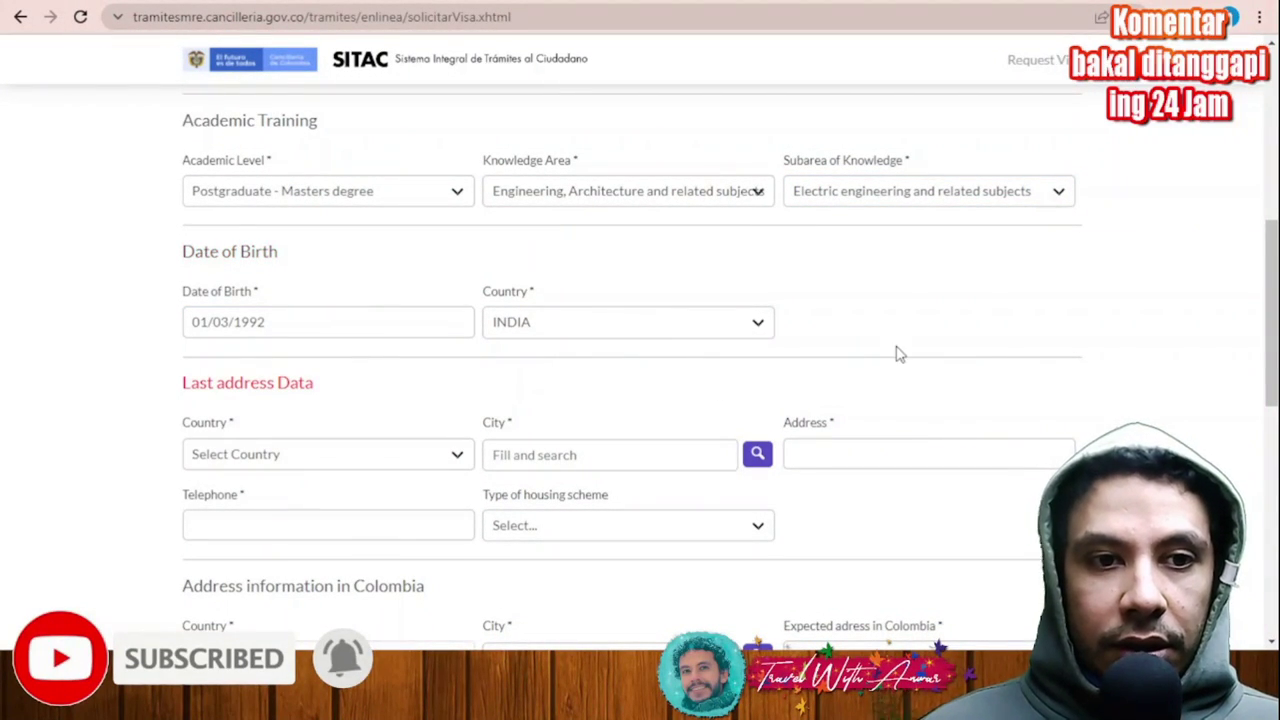
# Set the last-address country to INDIA
pyautogui.scroll(-2, 897, 353)
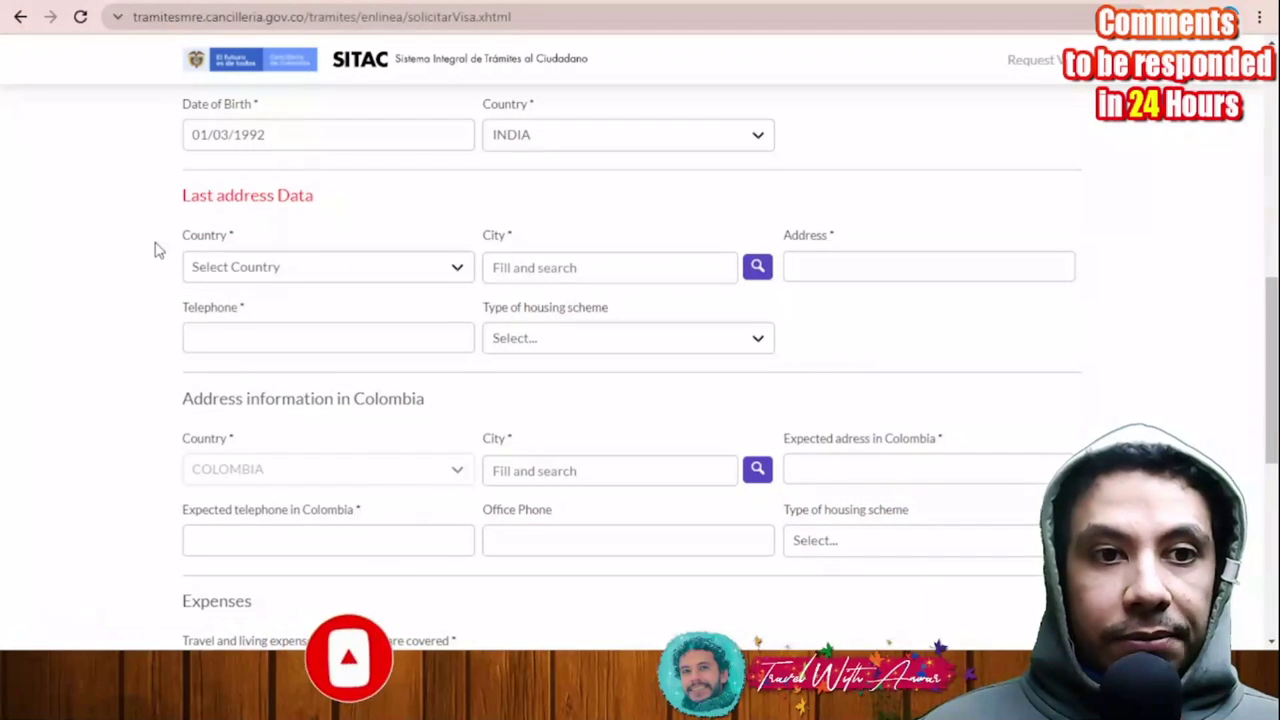
pyautogui.click(350, 275)
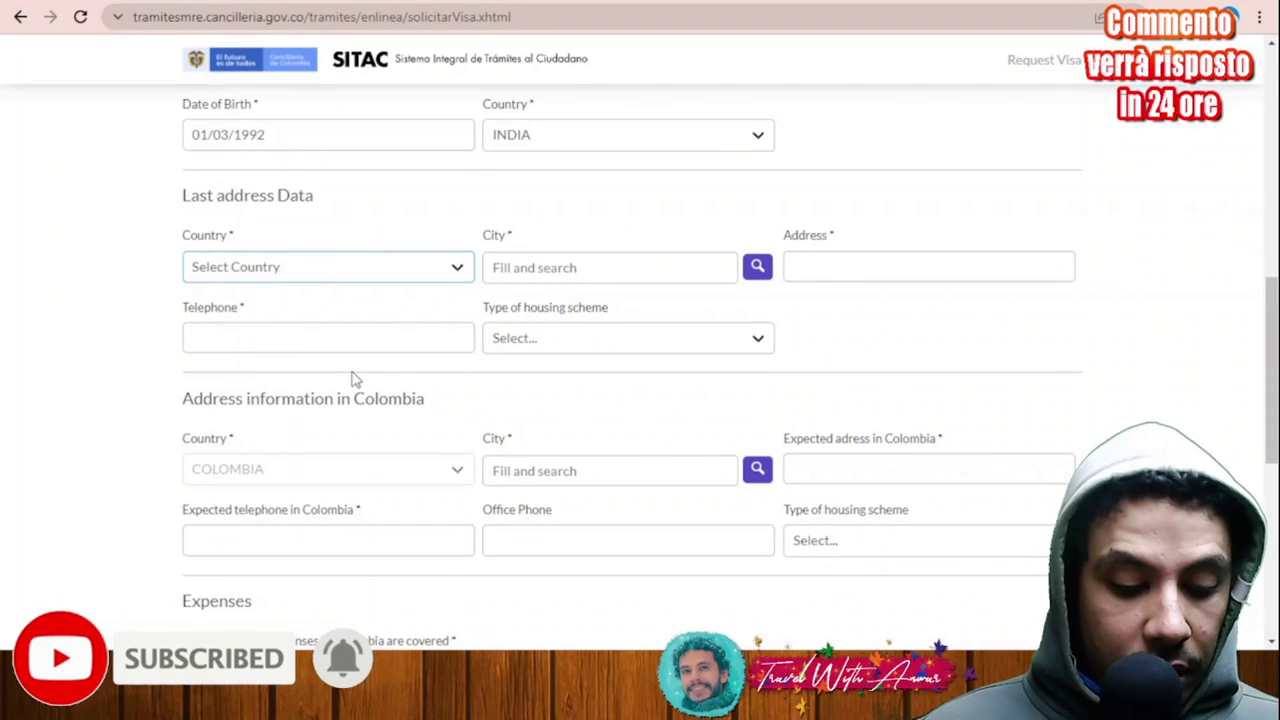
pyautogui.write('india')
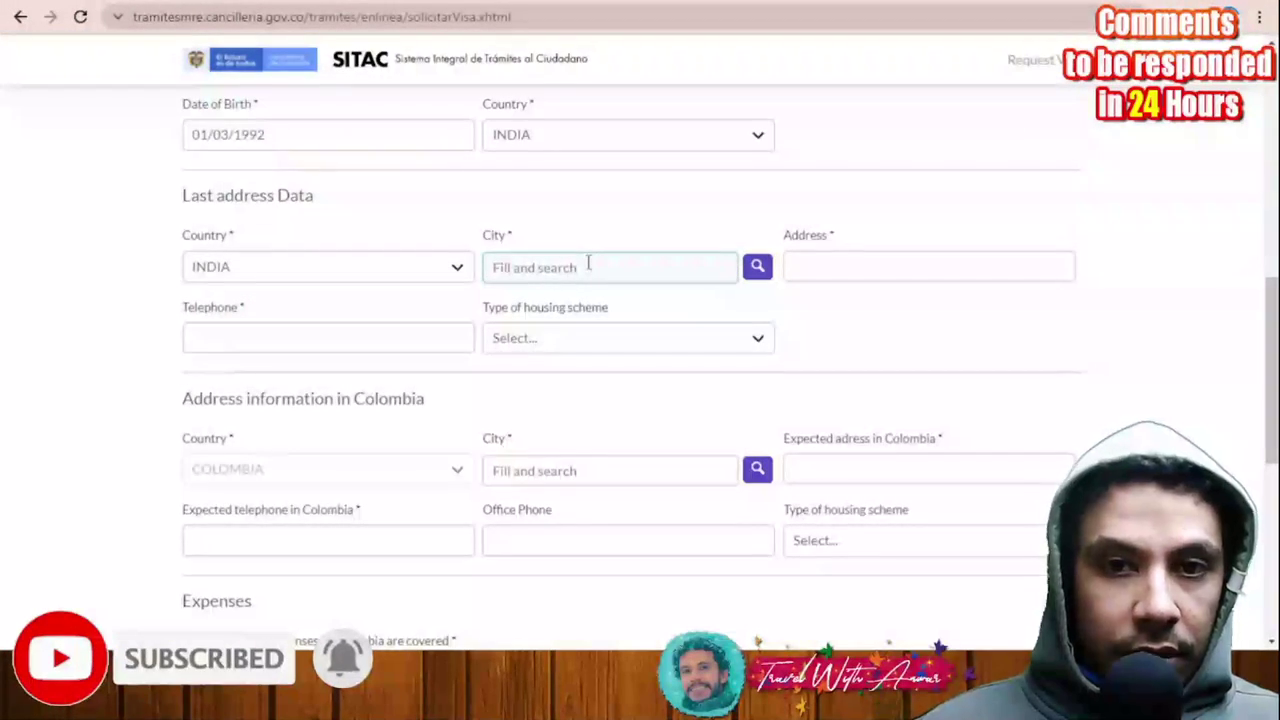
# Set the last-address city to DELHI, DELHI and enter a telephone number
pyautogui.write('aa')
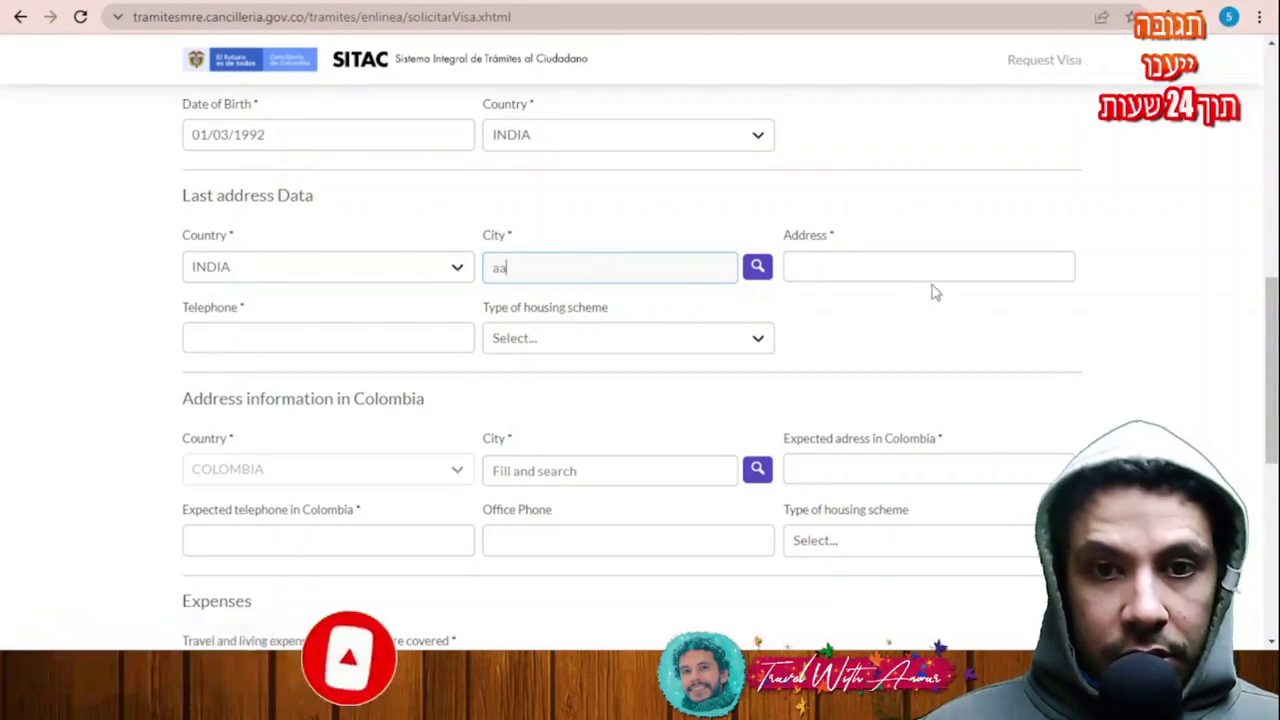
pyautogui.click(900, 266)
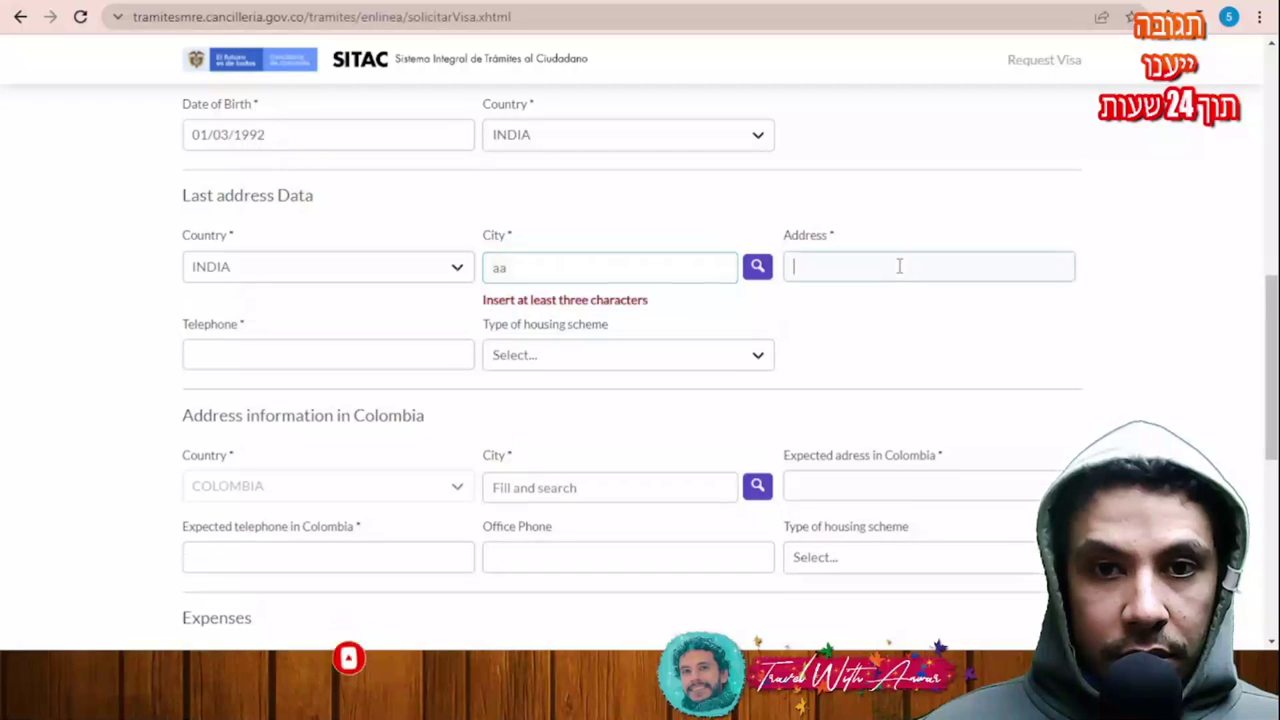
pyautogui.click(600, 266)
pyautogui.write('aa')
pyautogui.click(854, 266)
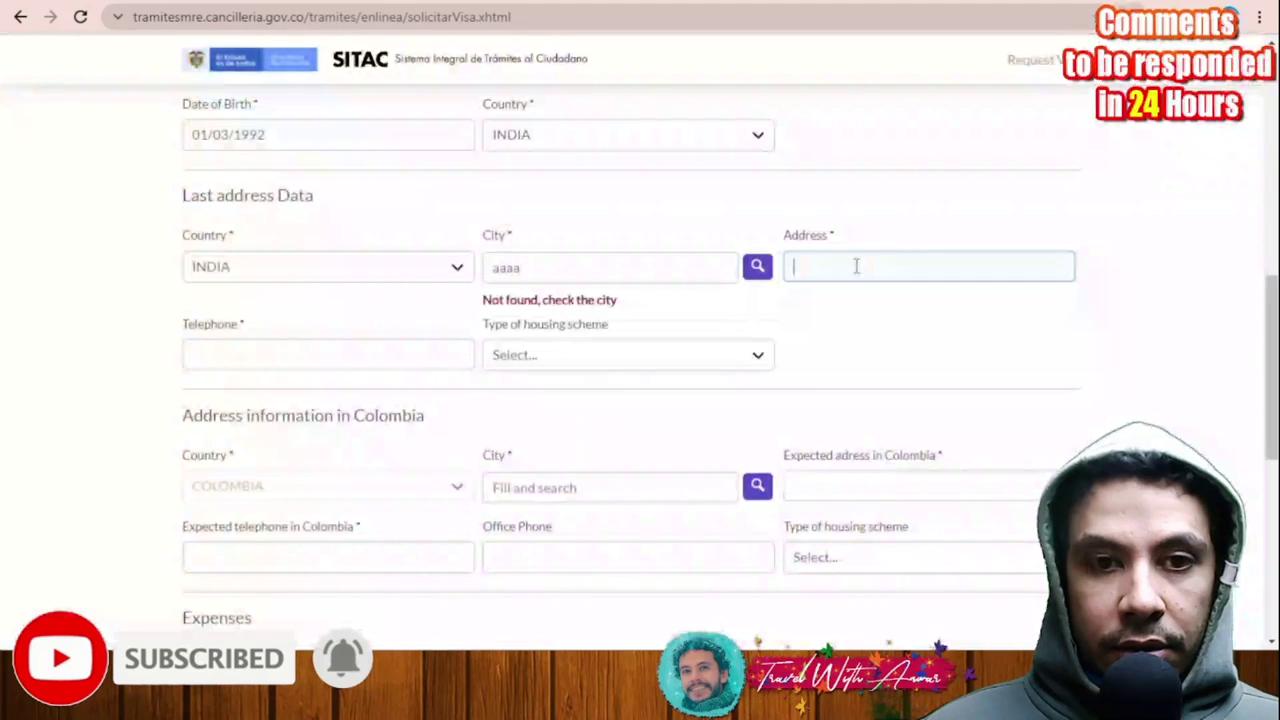
pyautogui.doubleClick(641, 272)
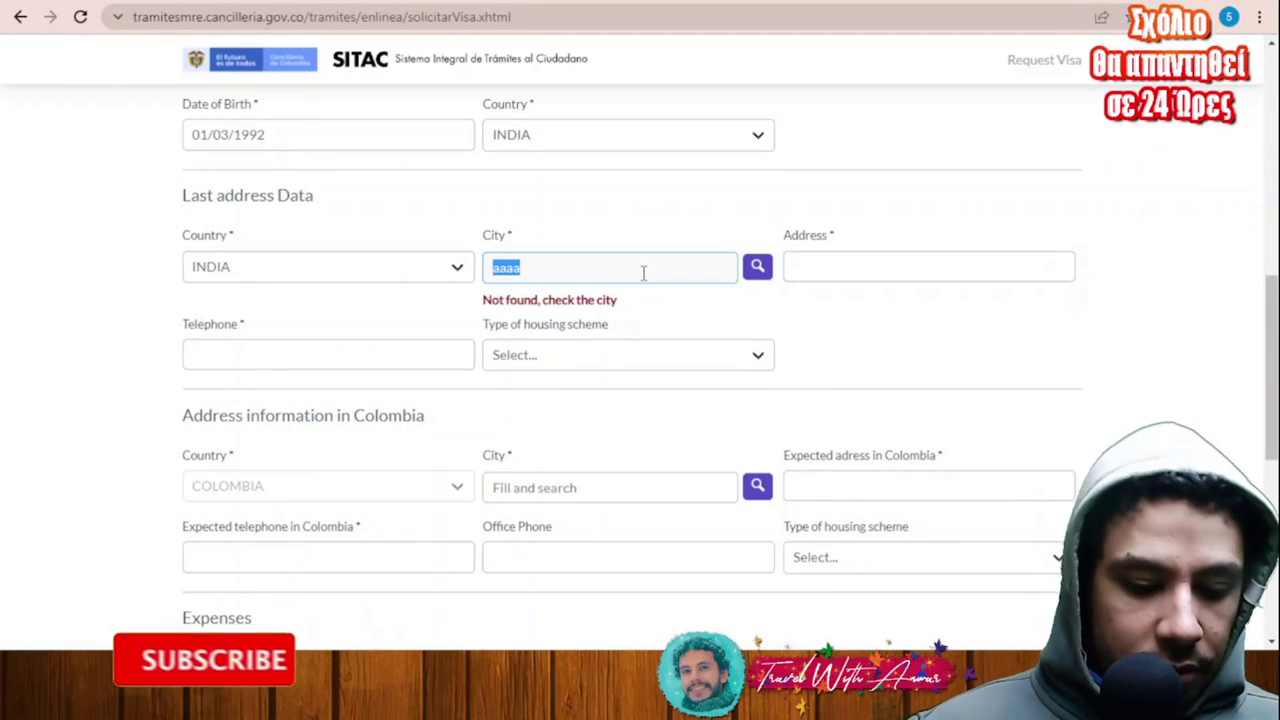
pyautogui.write('delhi')
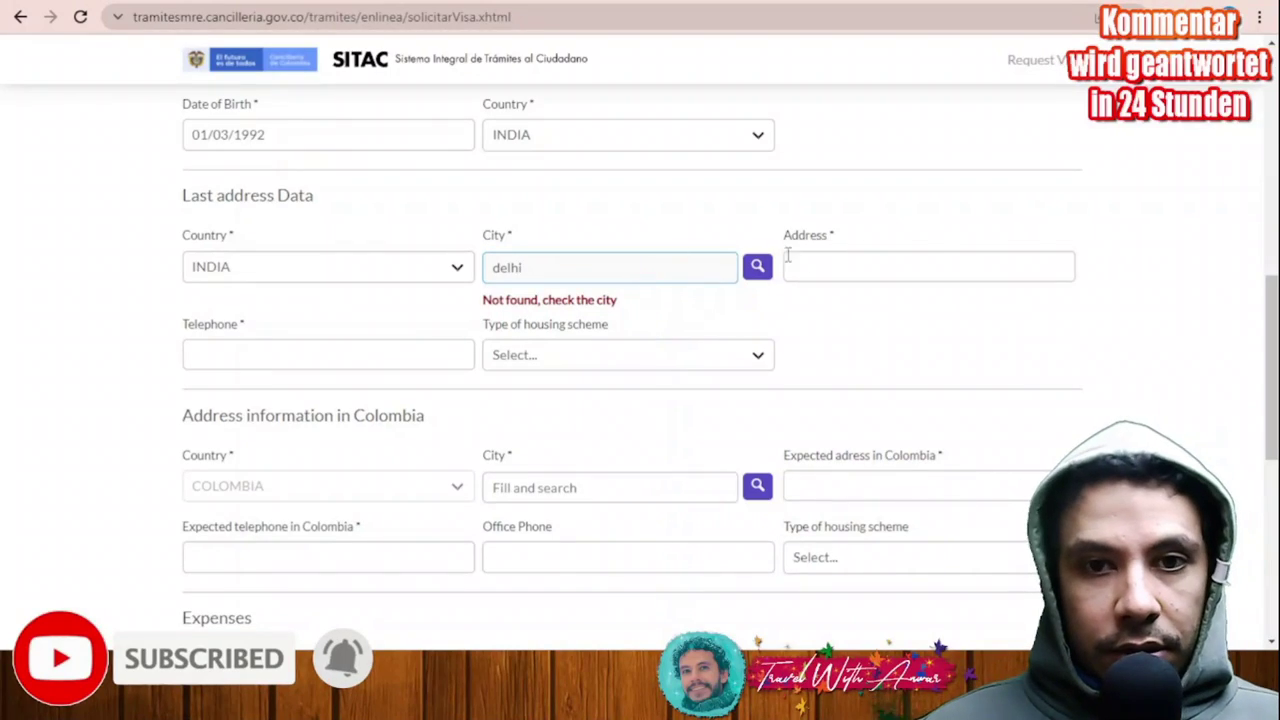
pyautogui.click(808, 268)
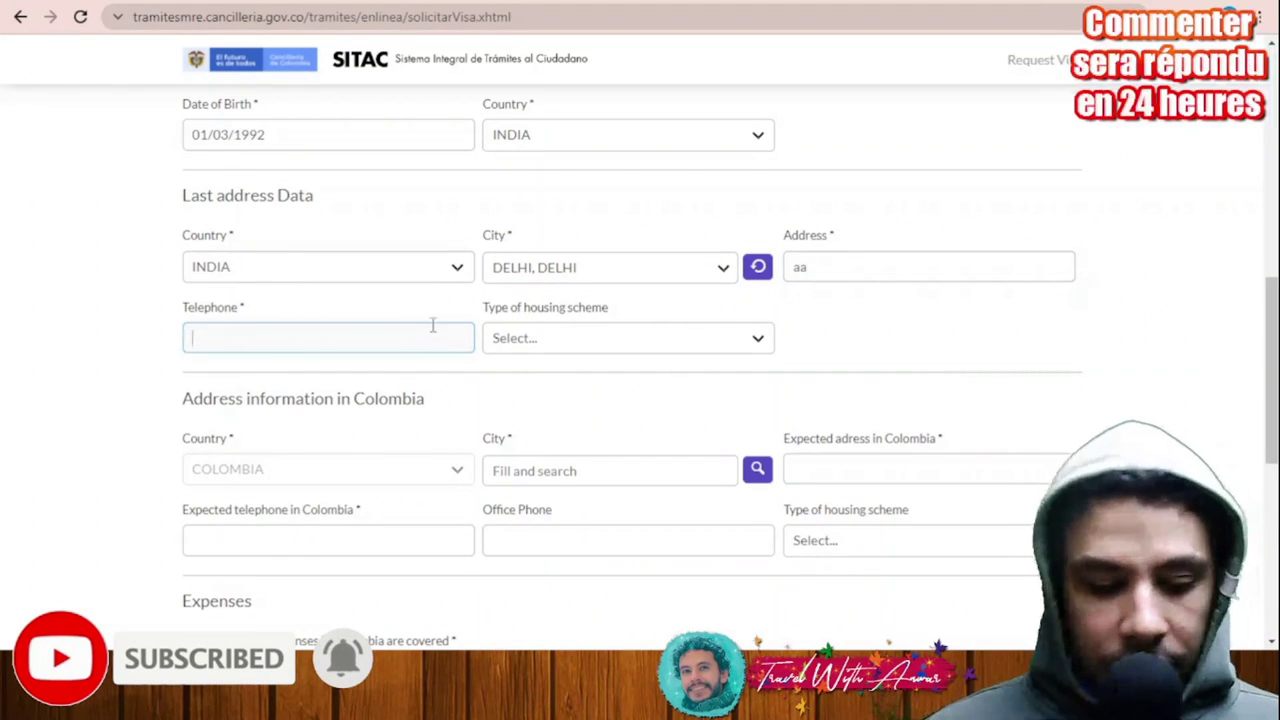
pyautogui.write('0012')
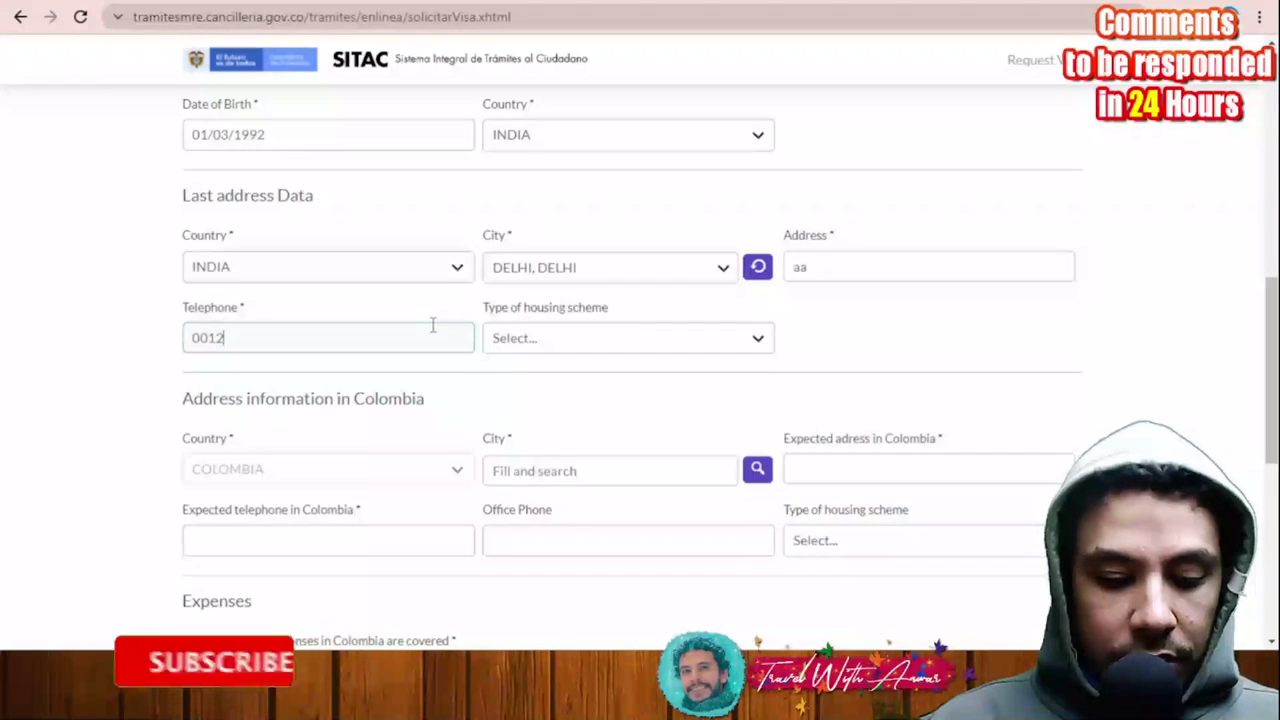
pyautogui.write('3456789')
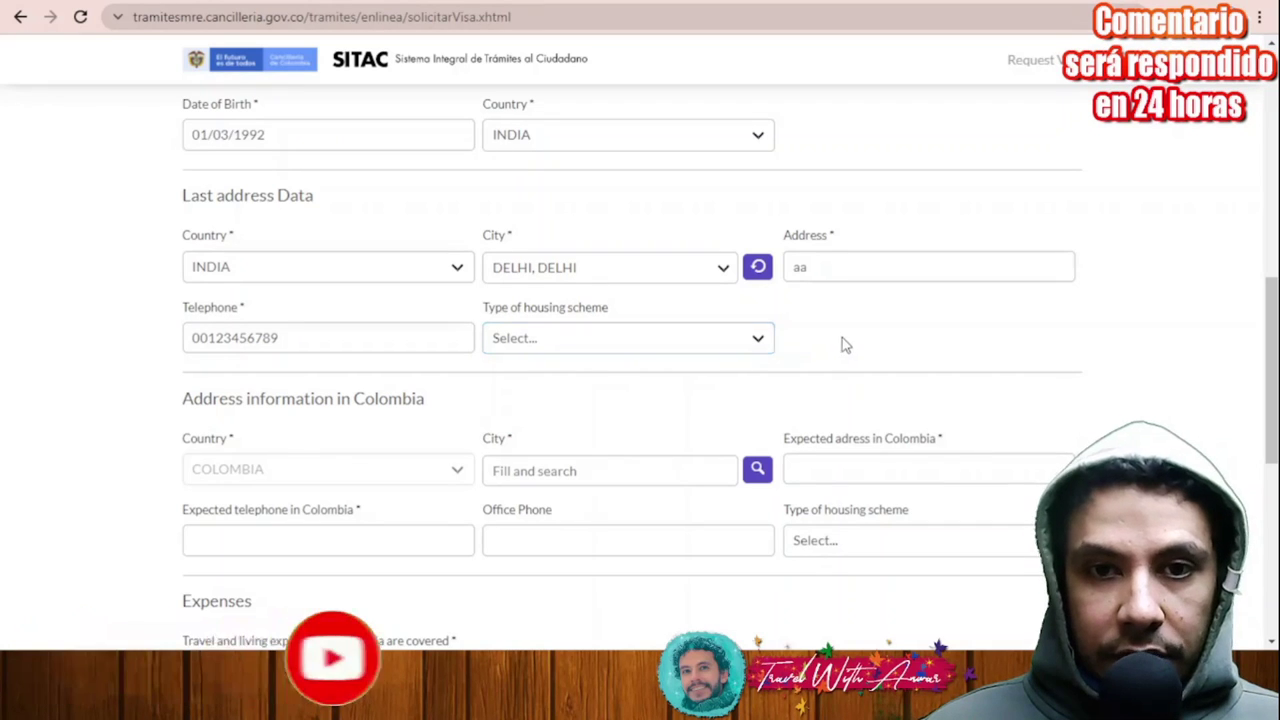
pyautogui.scroll(-2, 797, 354)
# Search 'bo' and set the Colombian city to BOGOTA, CUNDINAMARCA
pyautogui.scroll(-2, 476, 311)
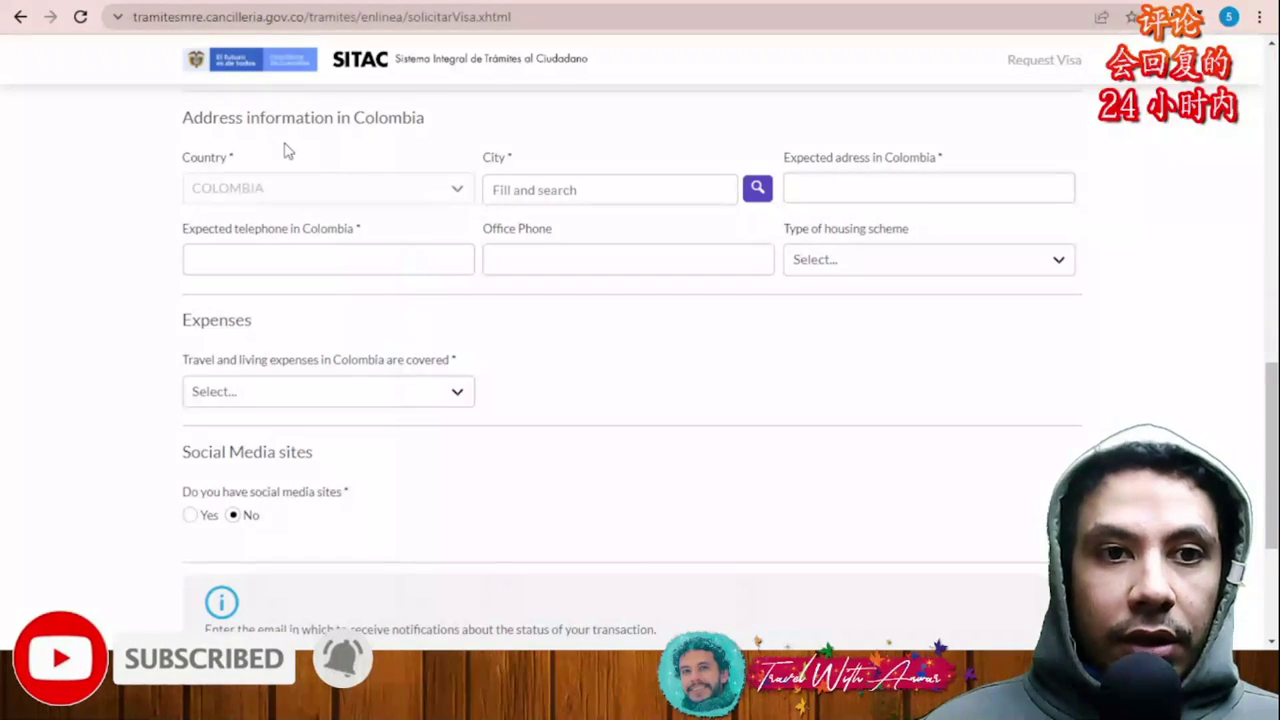
pyautogui.click(612, 191)
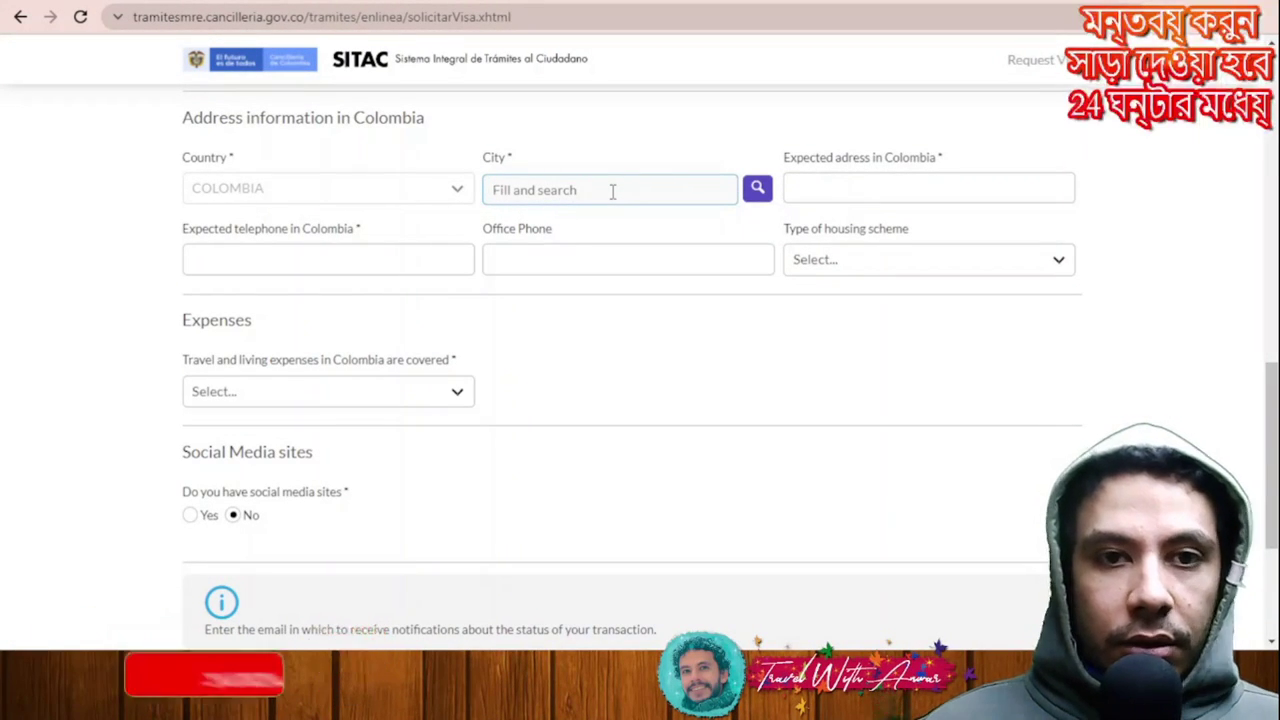
pyautogui.write('bogota')
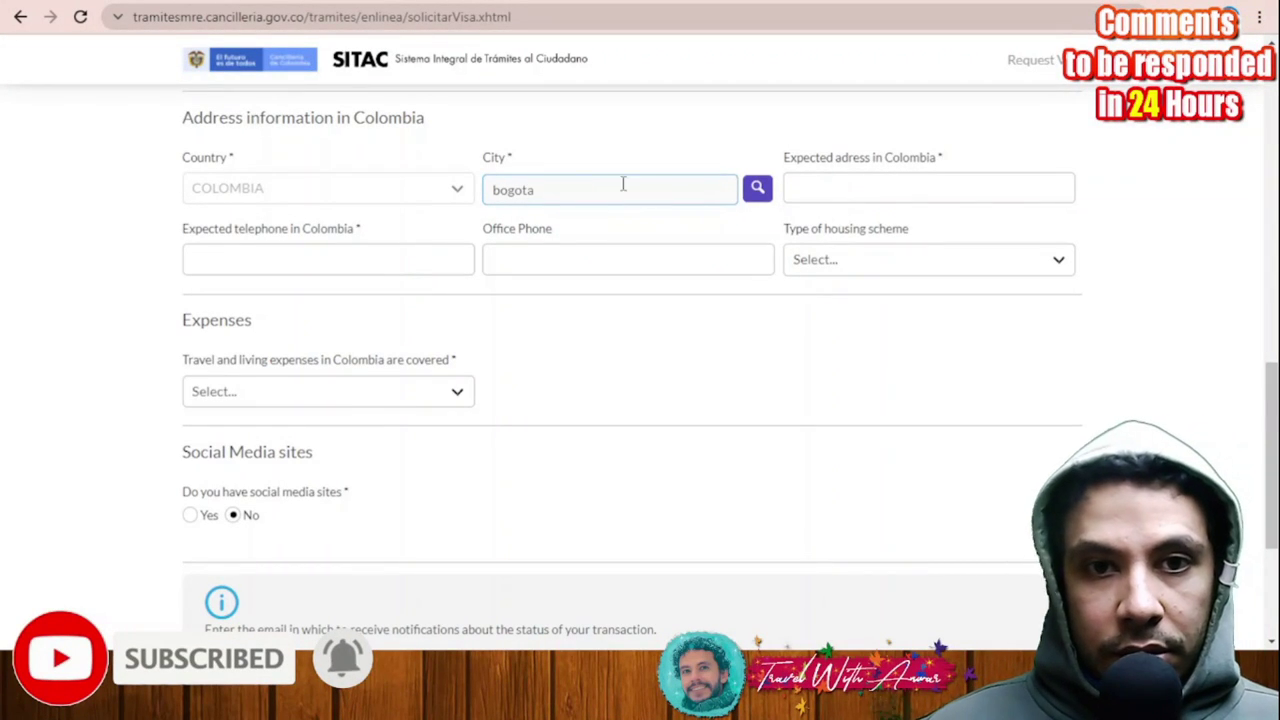
pyautogui.click(756, 189)
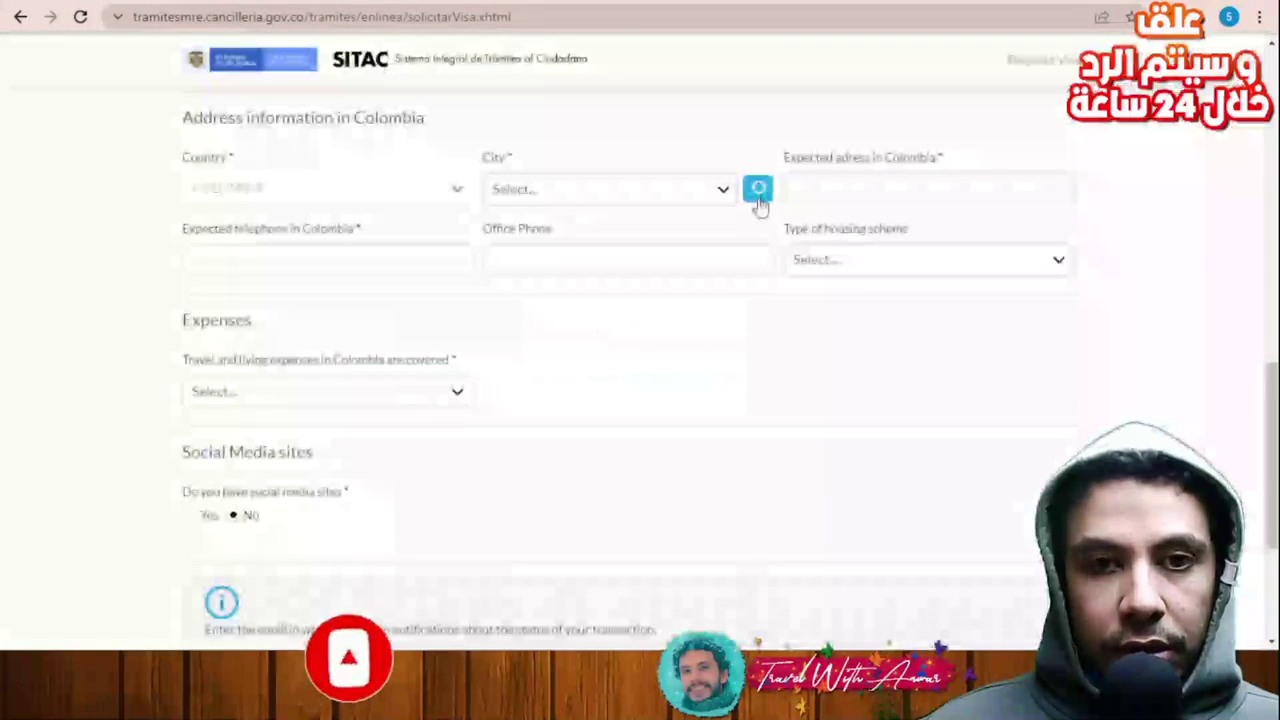
pyautogui.click(686, 194)
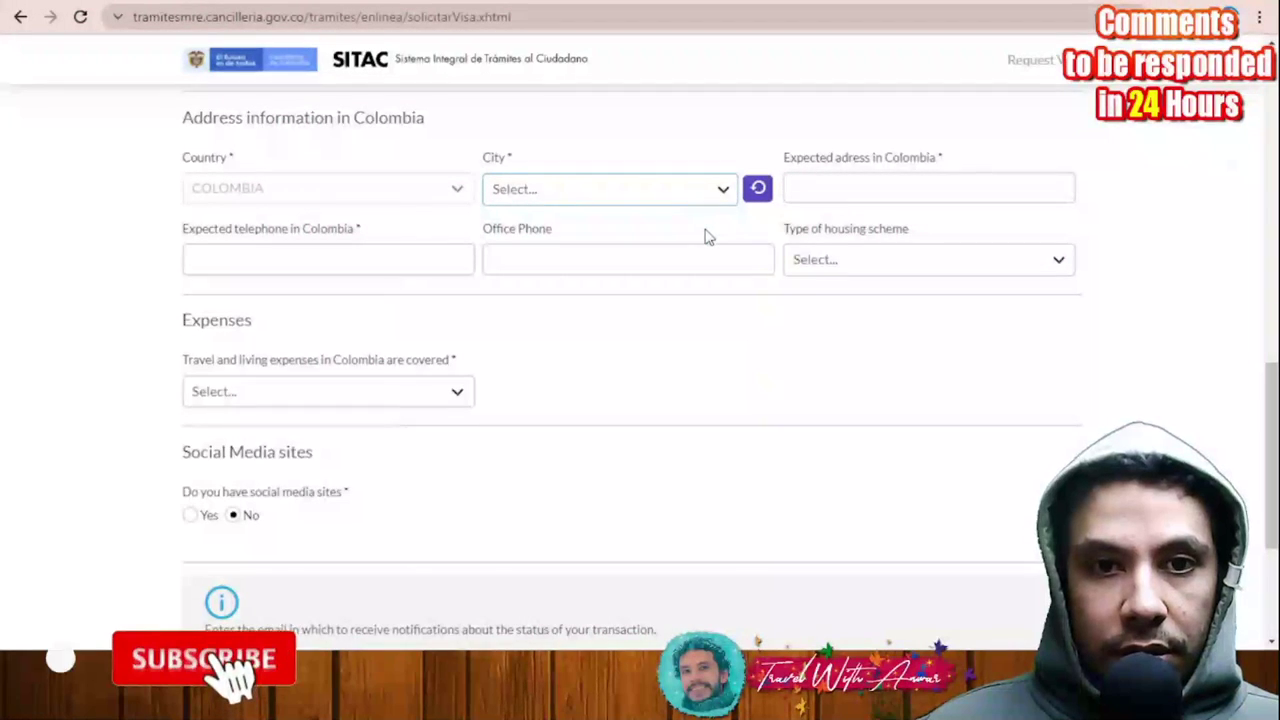
pyautogui.click(706, 236)
# Enter expected address 'aaaa', an expected telephone number, and housing scheme Other
pyautogui.click(903, 187)
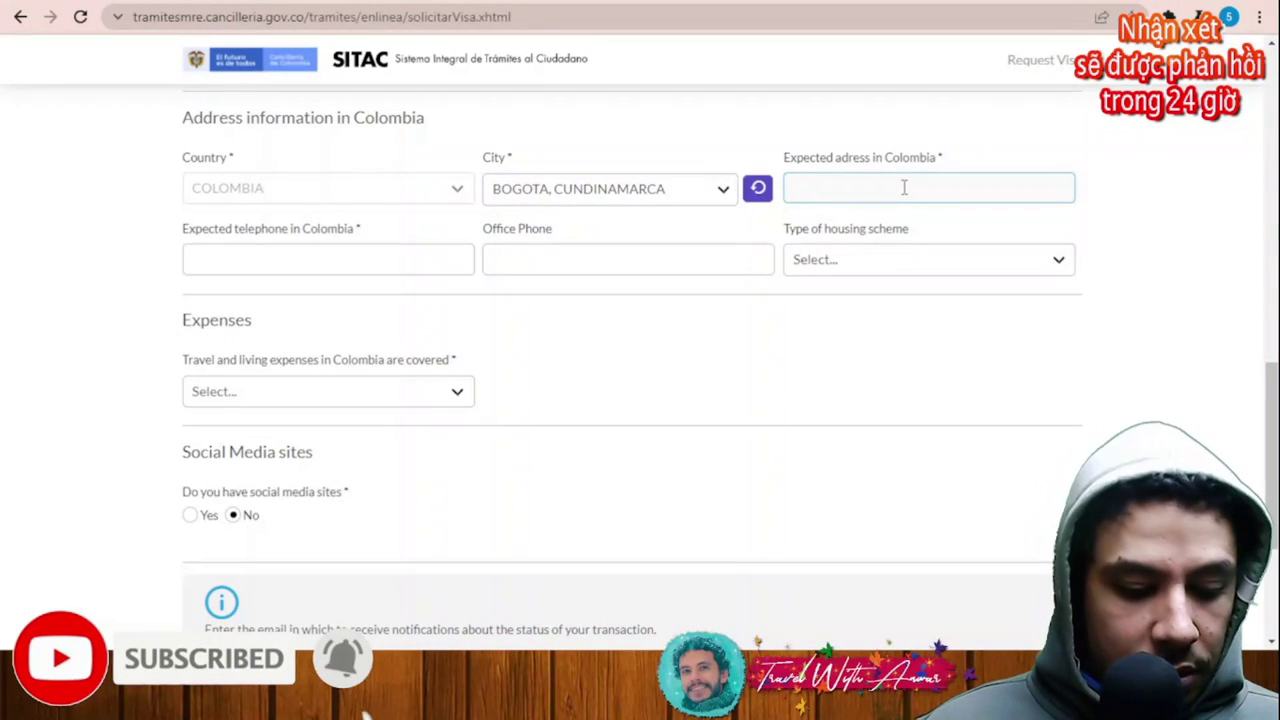
pyautogui.write('aaaa')
pyautogui.click(380, 259)
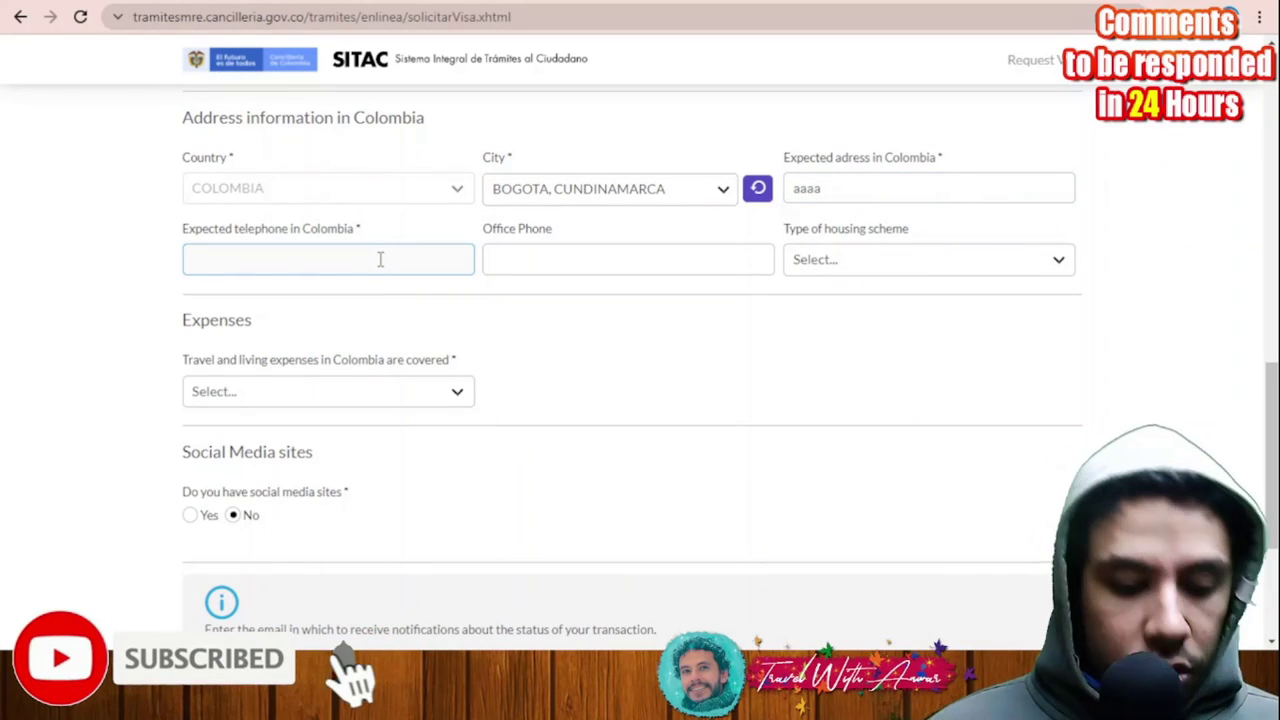
pyautogui.write('0012')
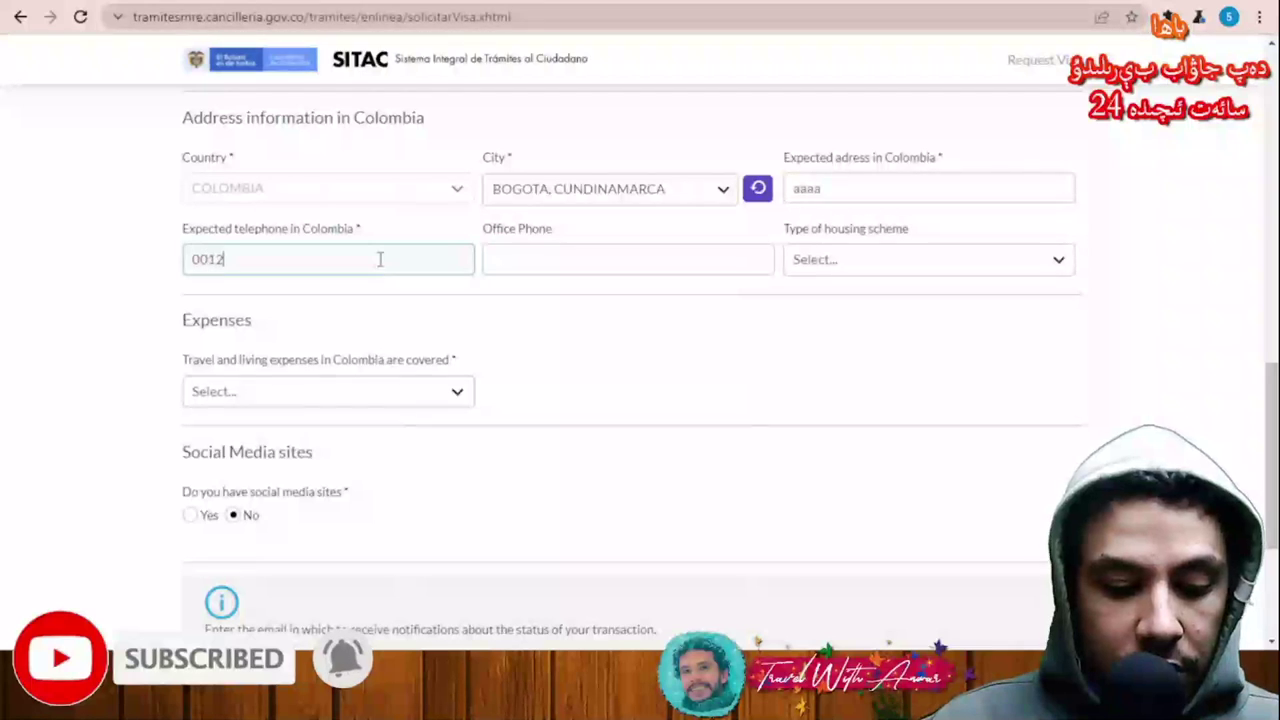
pyautogui.write('345678')
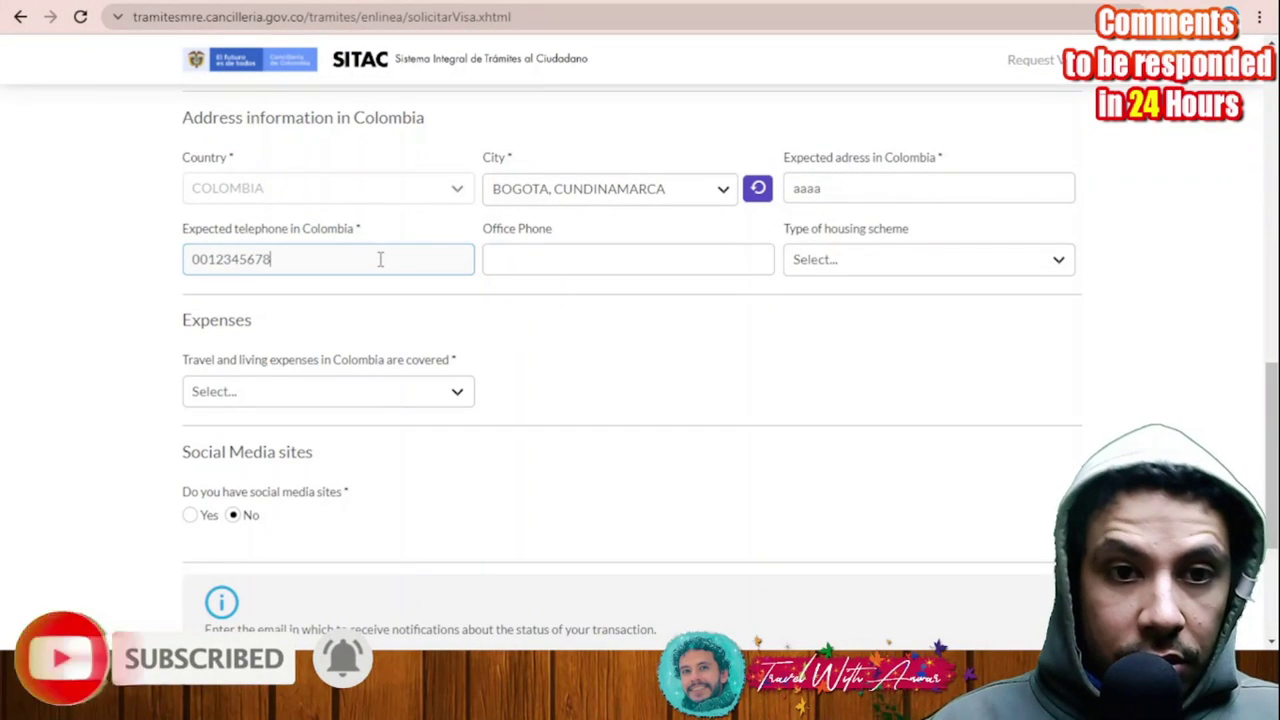
pyautogui.click(488, 259)
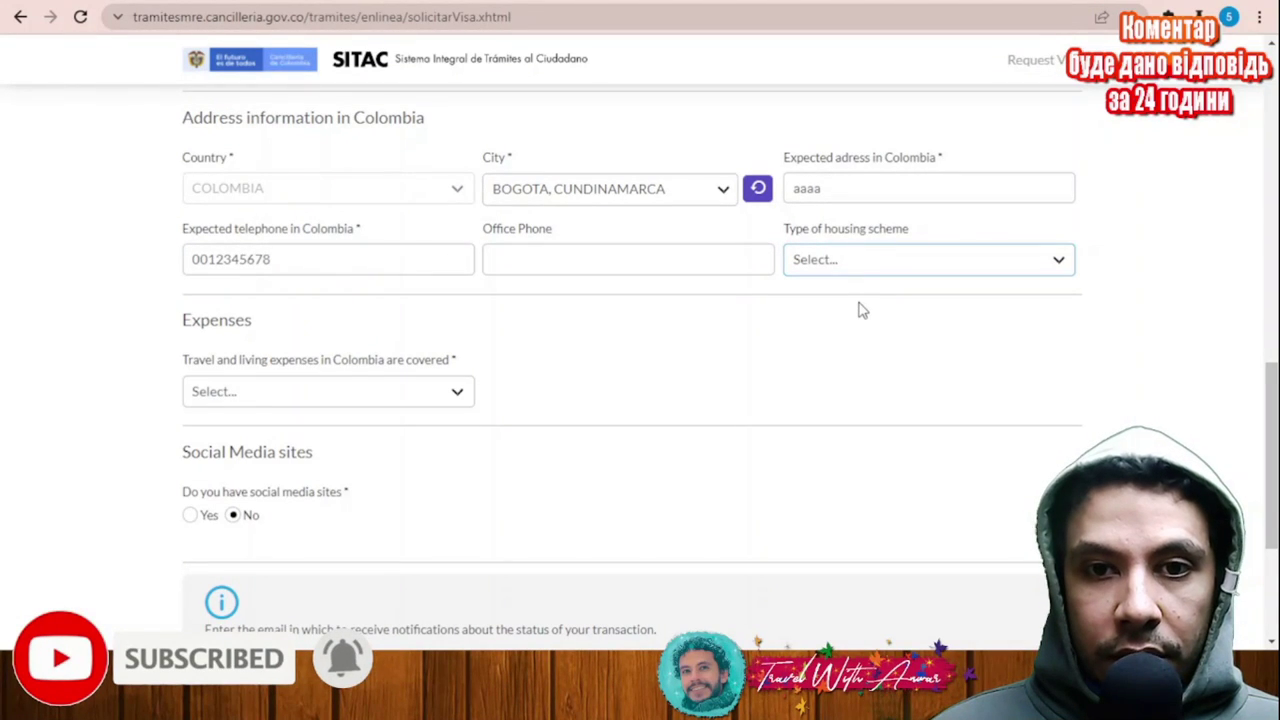
pyautogui.click(858, 346)
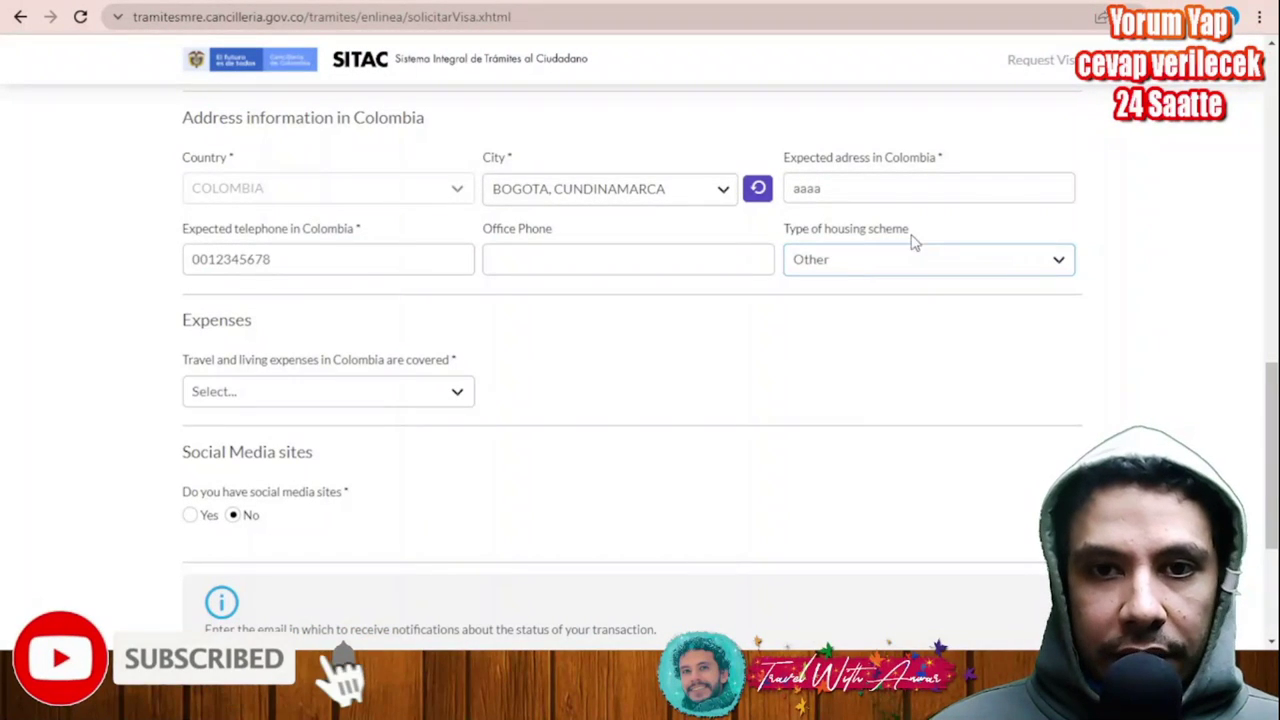
pyautogui.scroll(-1, 718, 342)
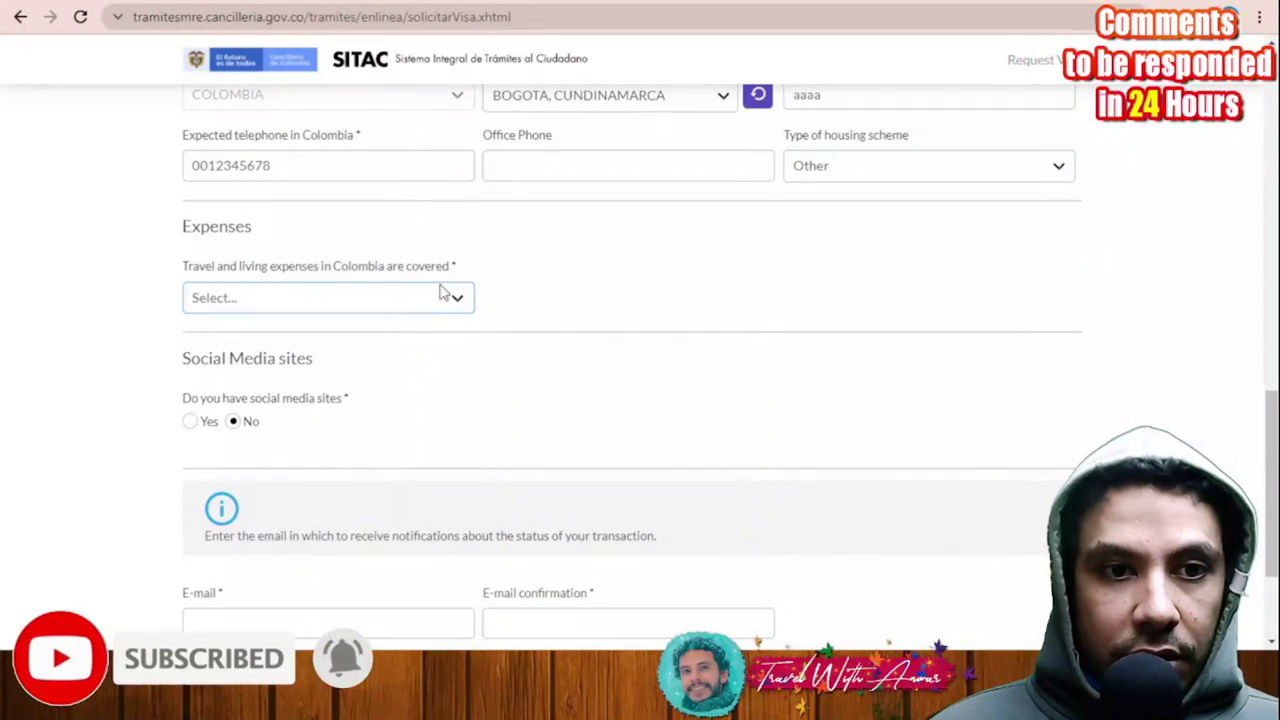
# Set expenses to 'By the applicant', enter the notification e-mail in both fields, and continue
pyautogui.press('Down')
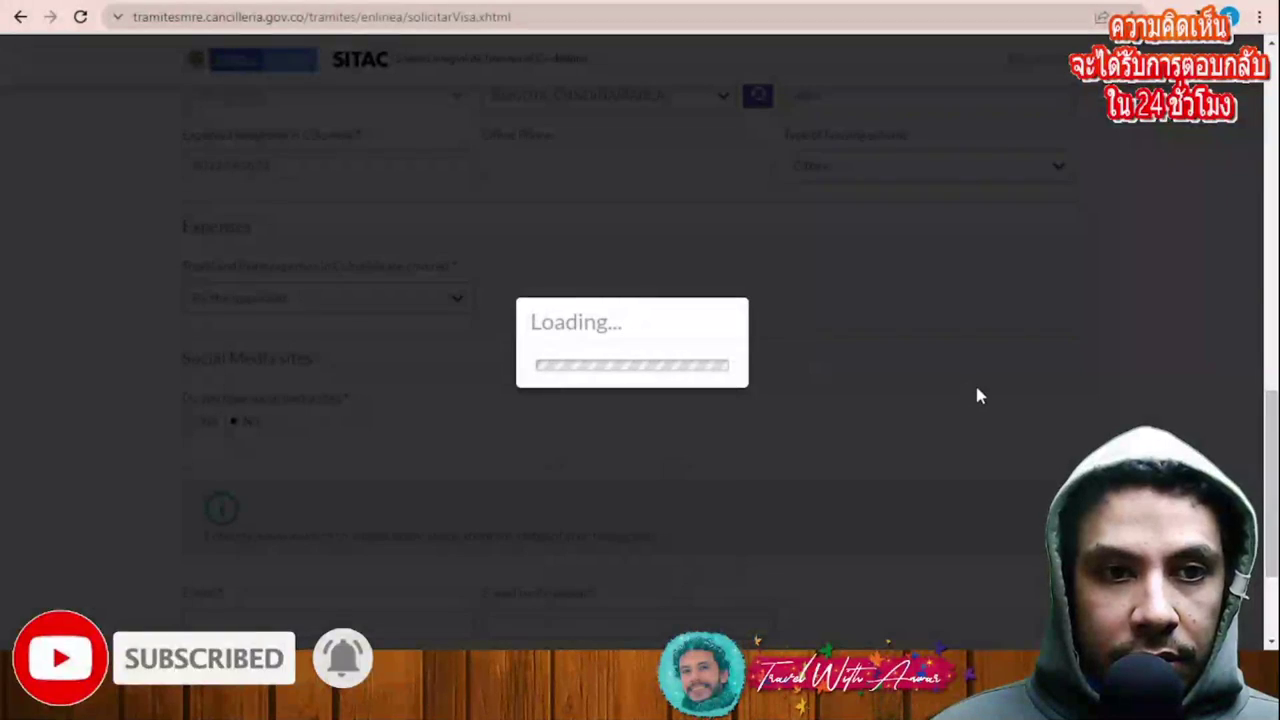
pyautogui.scroll(-2, 857, 354)
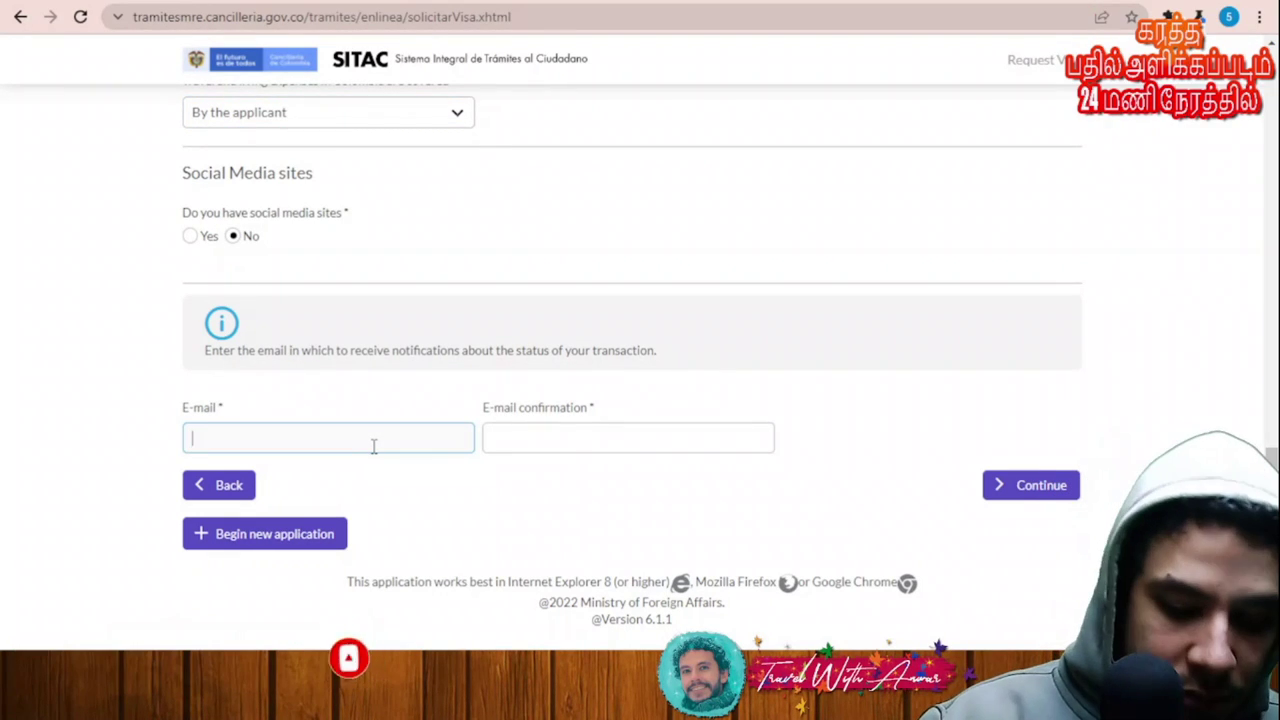
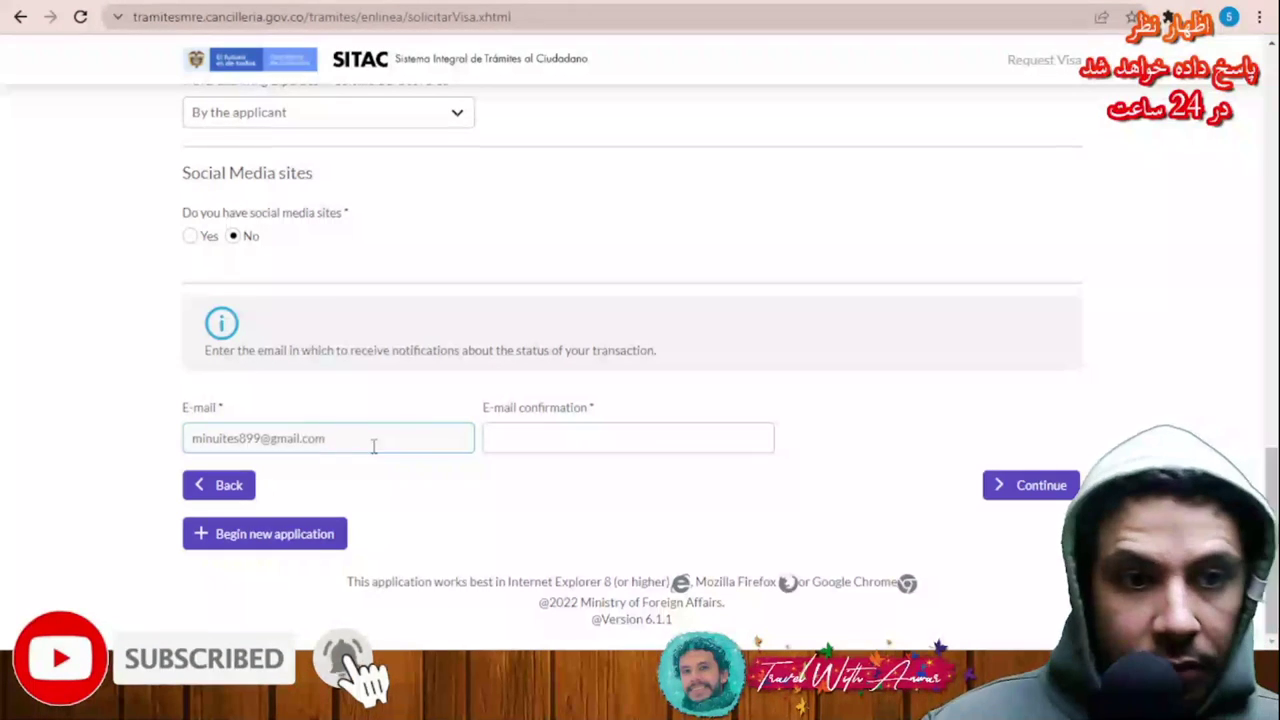
pyautogui.click(548, 431)
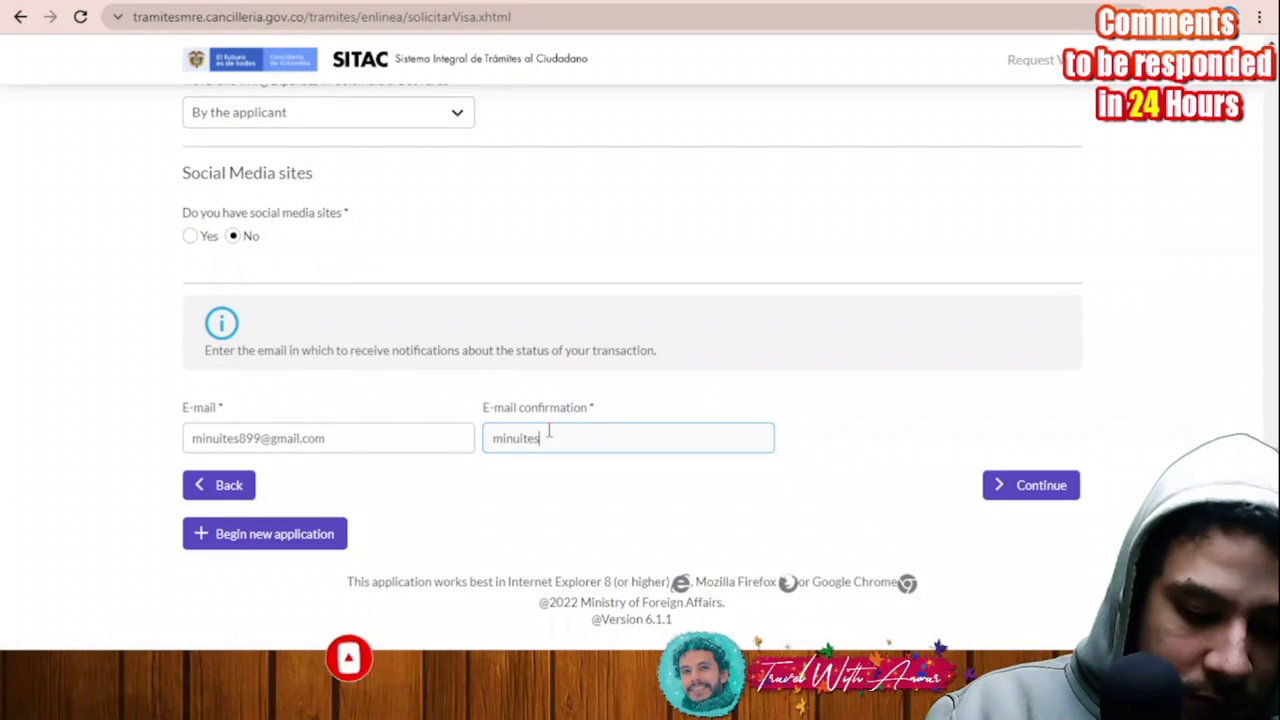
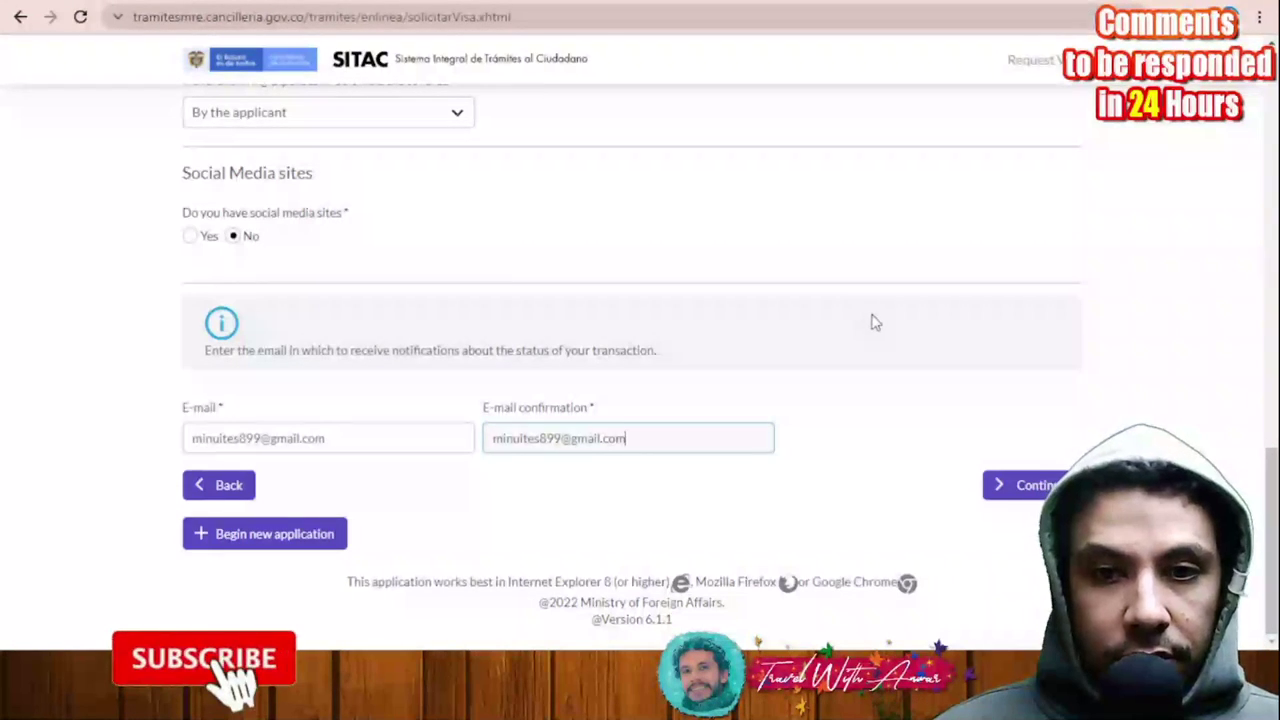
pyautogui.click(1025, 485)
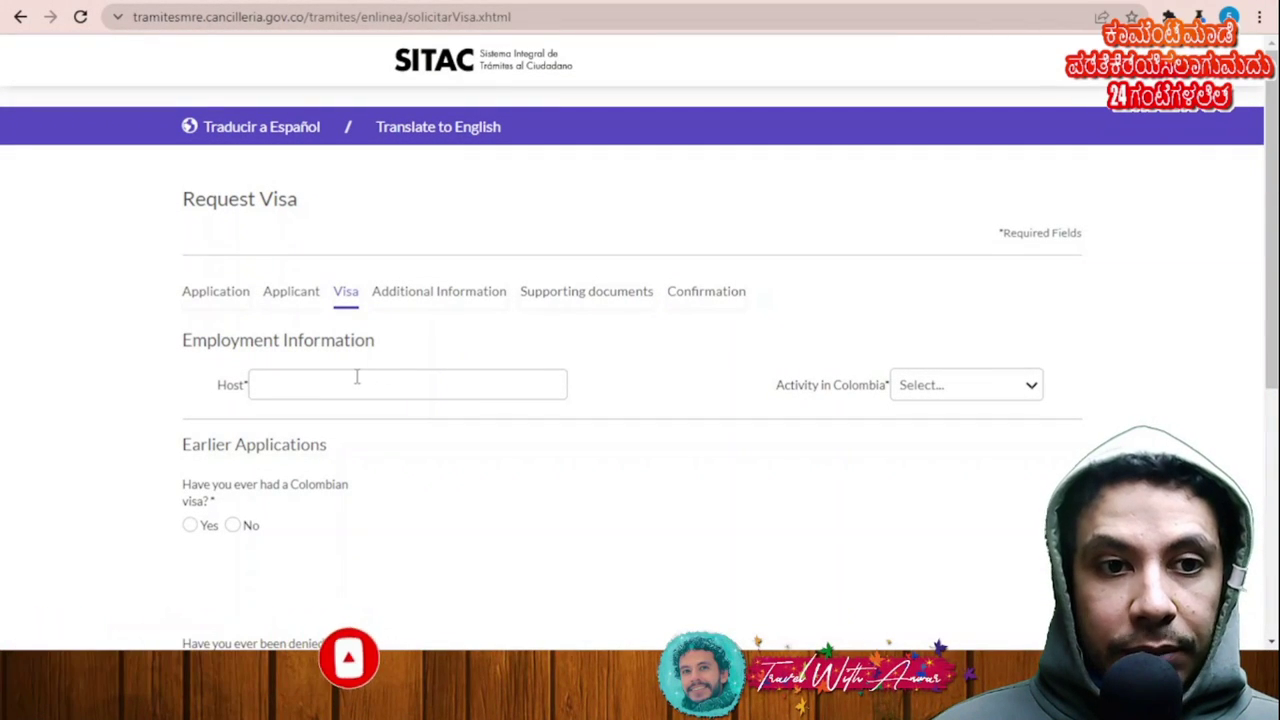
# Enter AAAAAA as the host name
pyautogui.scroll(-1, 489, 380)
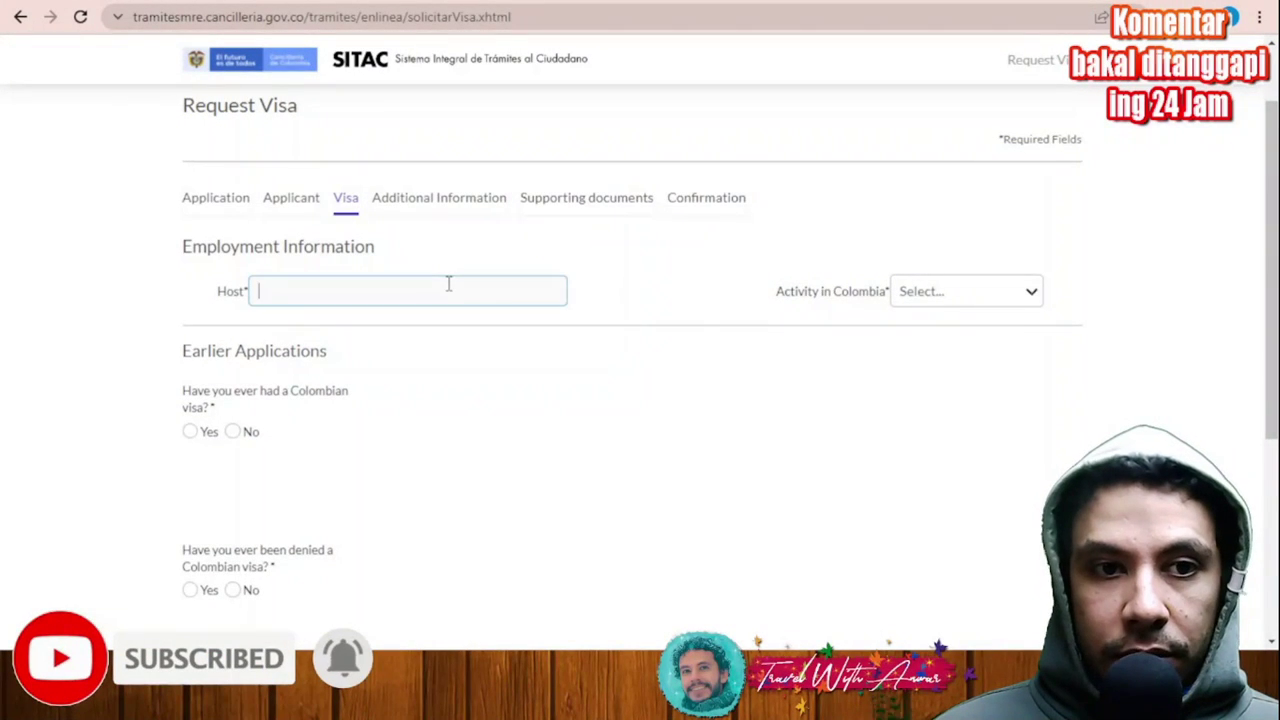
pyautogui.scroll(-1, 514, 280)
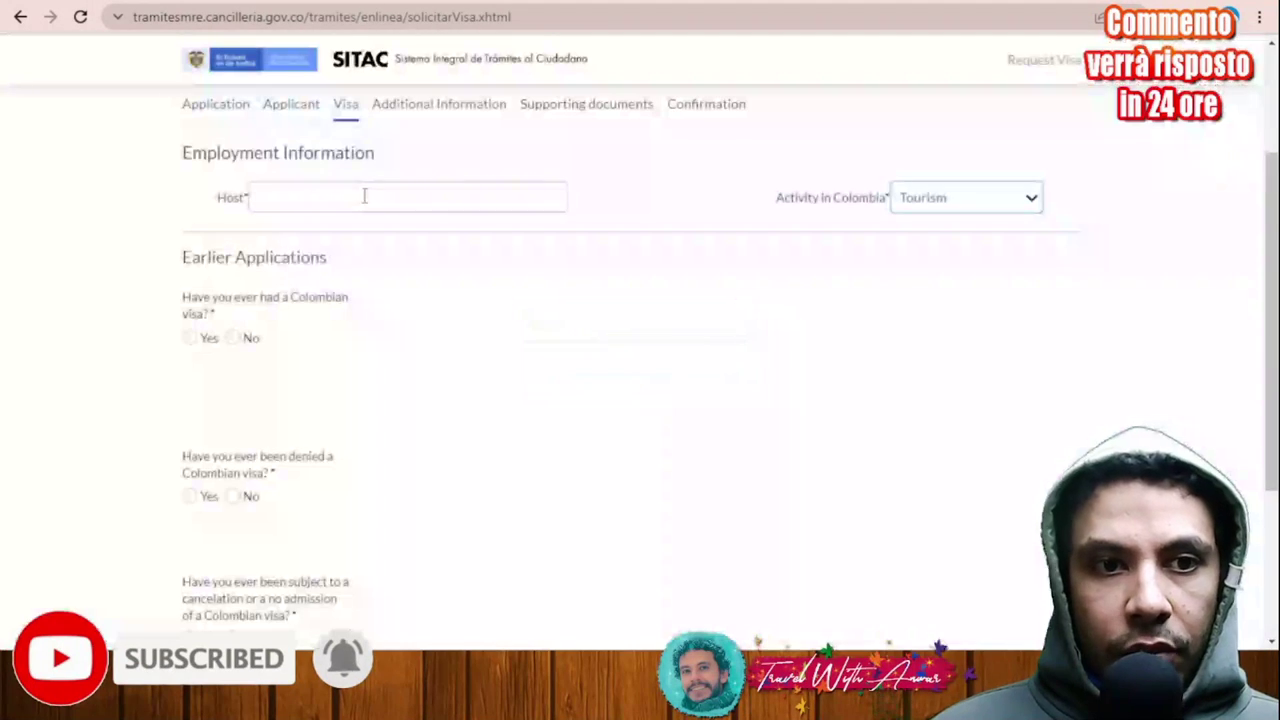
pyautogui.click(364, 197)
pyautogui.write('AAAAAA')
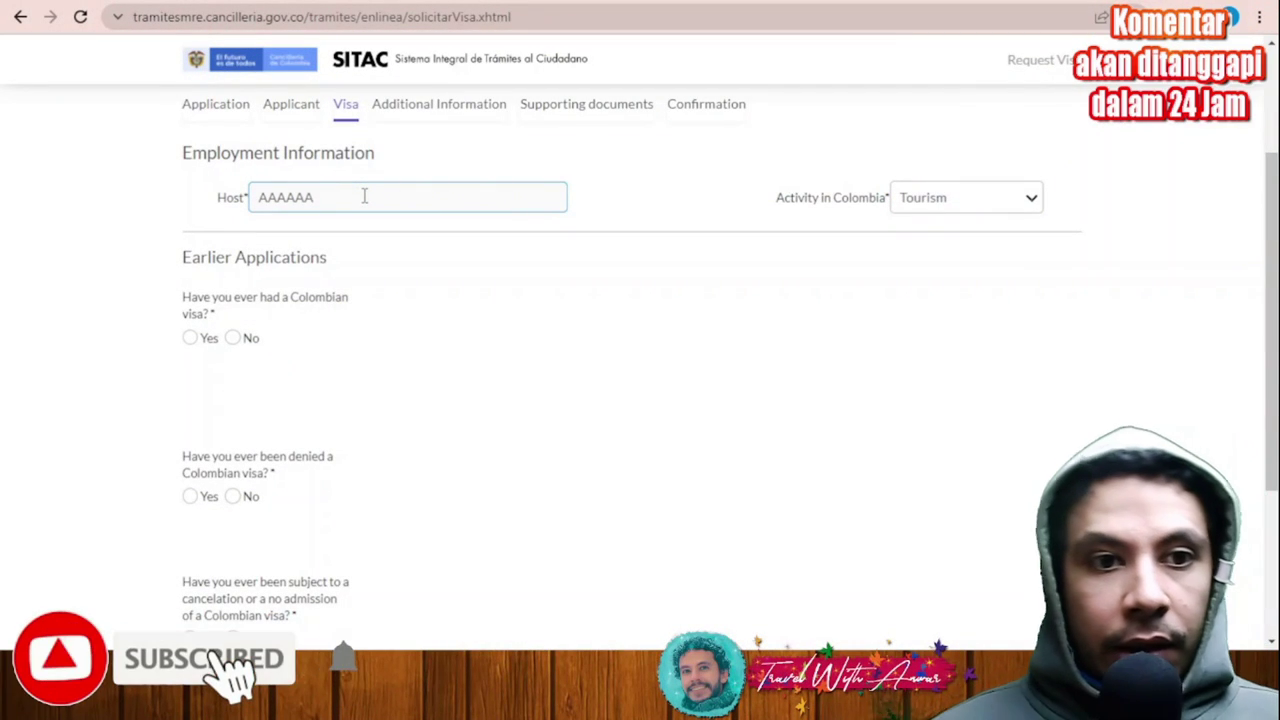
# Answer No to prior Colombian visa, visa denial, and cancellation questions, then submit
pyautogui.scroll(-1, 364, 196)
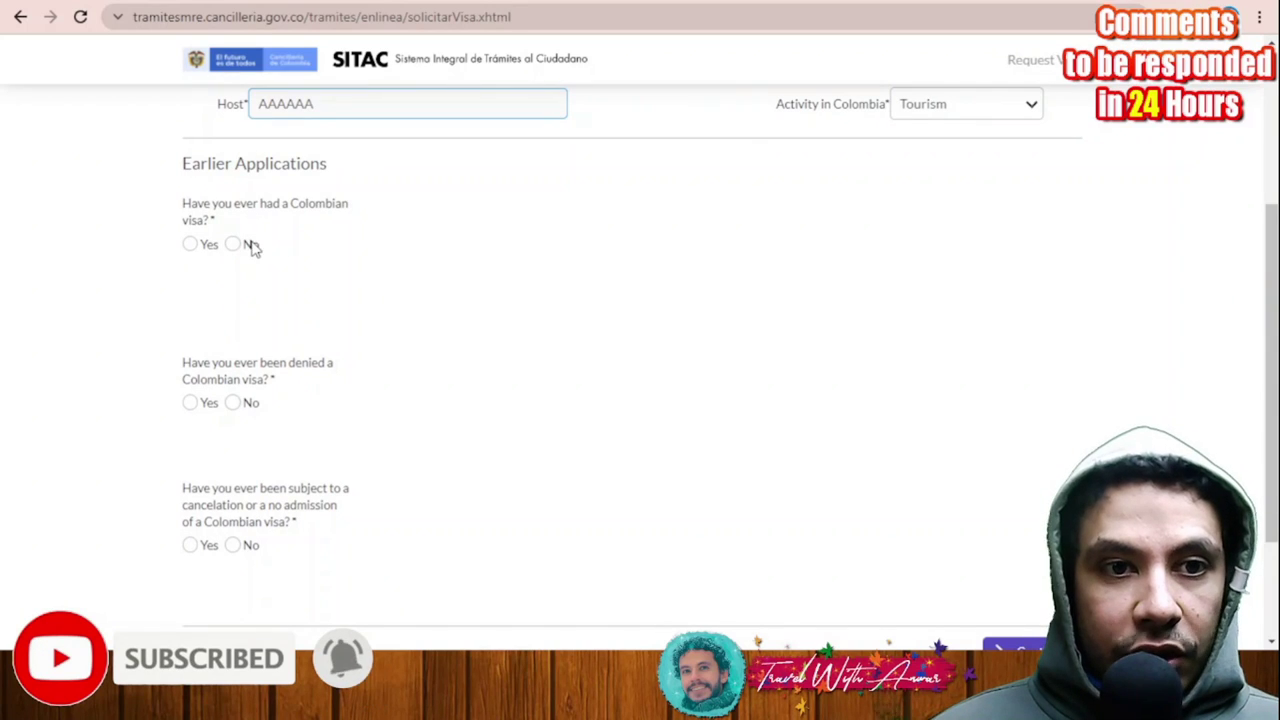
pyautogui.click(233, 245)
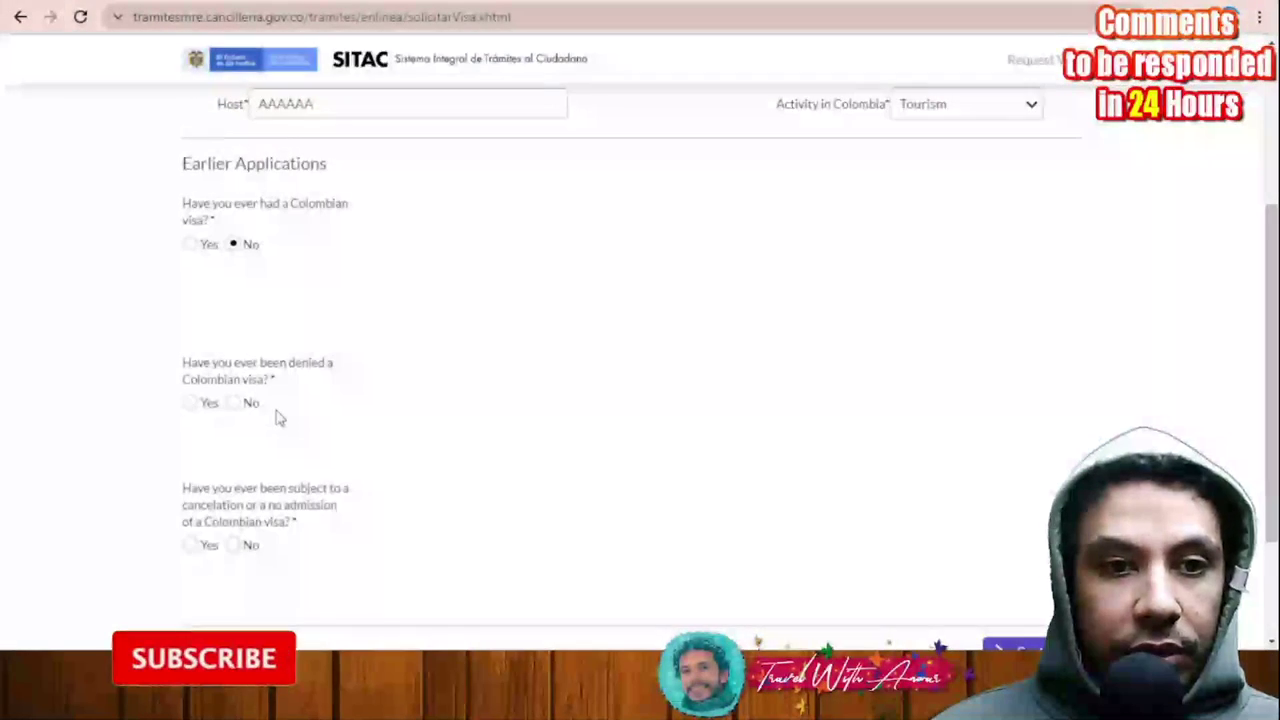
pyautogui.click(233, 403)
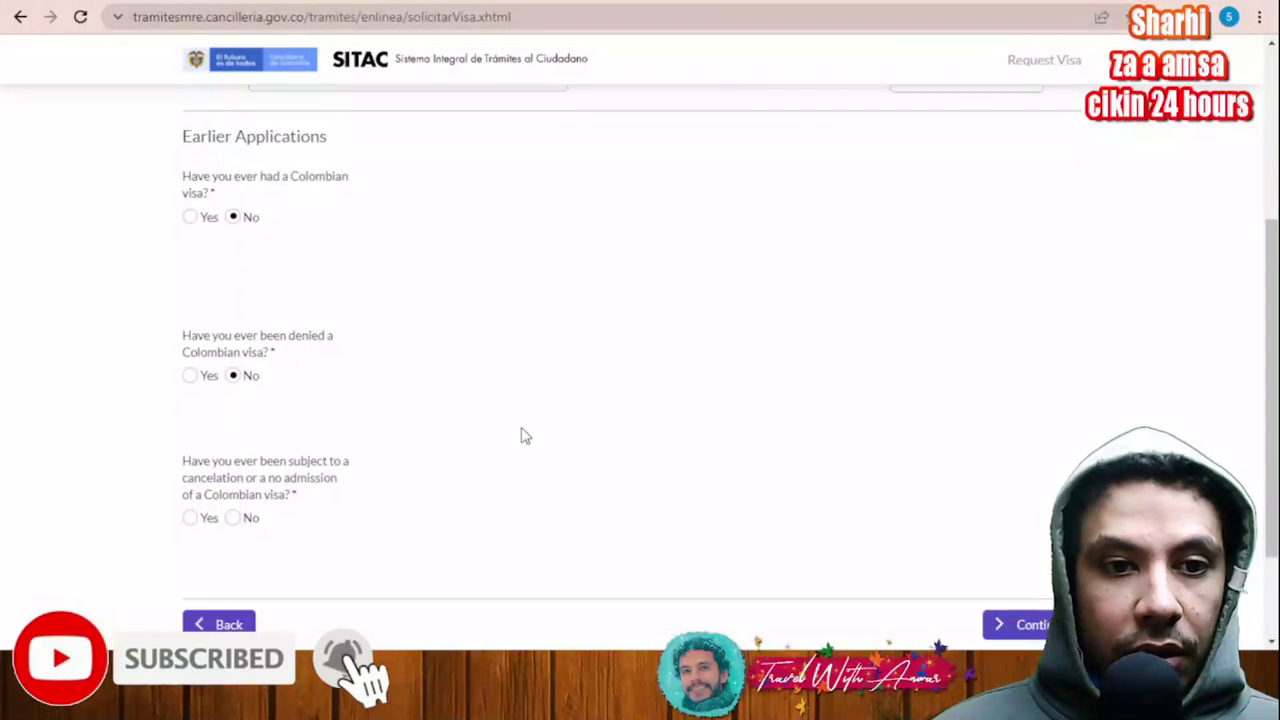
pyautogui.scroll(-2, 523, 434)
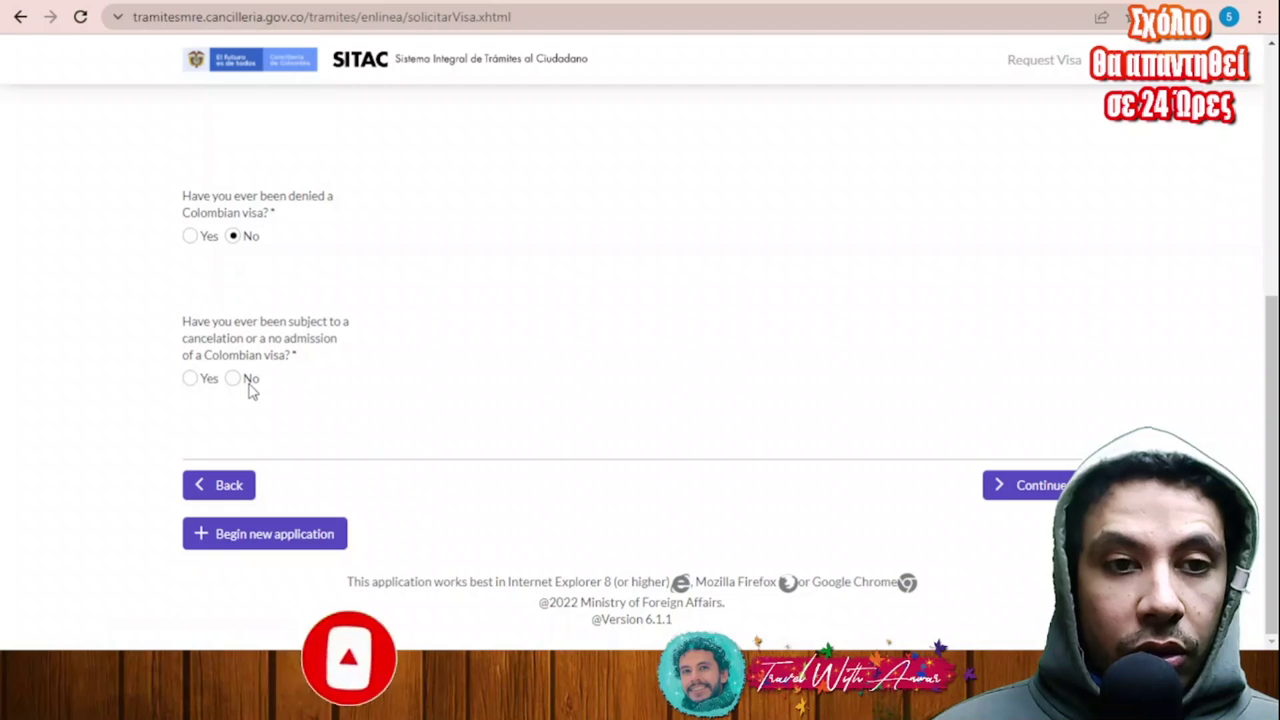
pyautogui.click(250, 388)
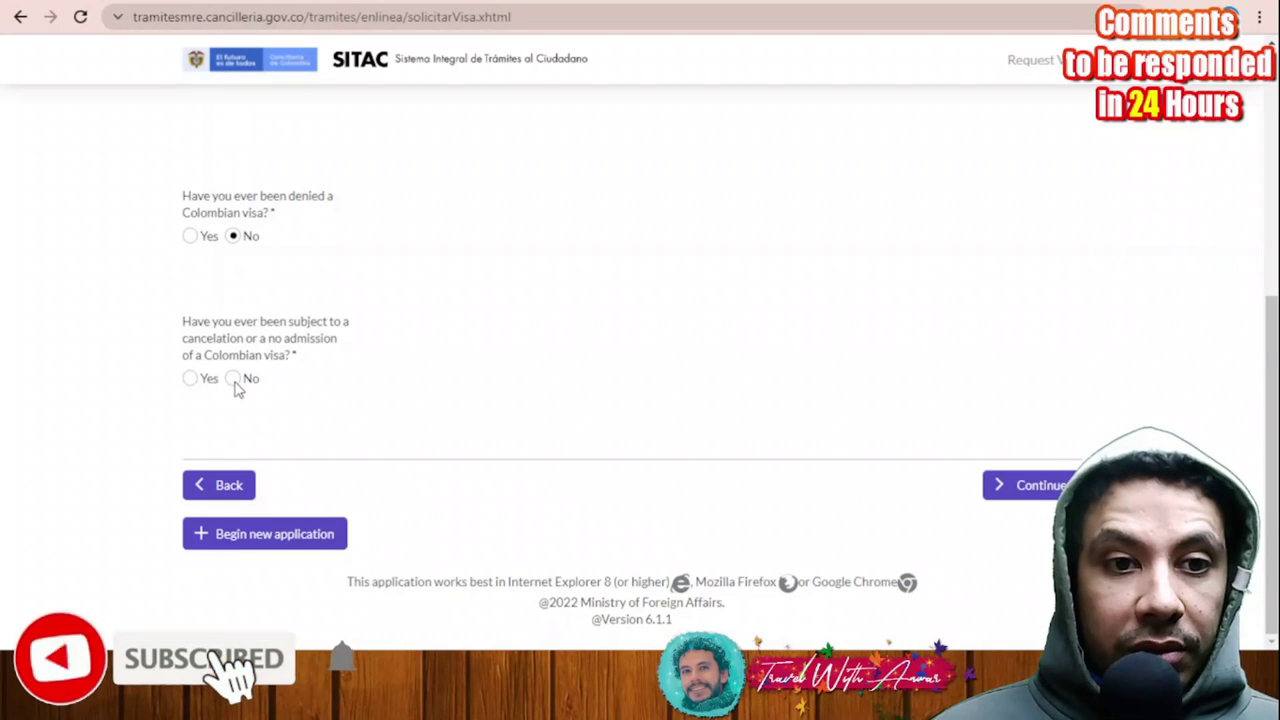
pyautogui.click(1025, 485)
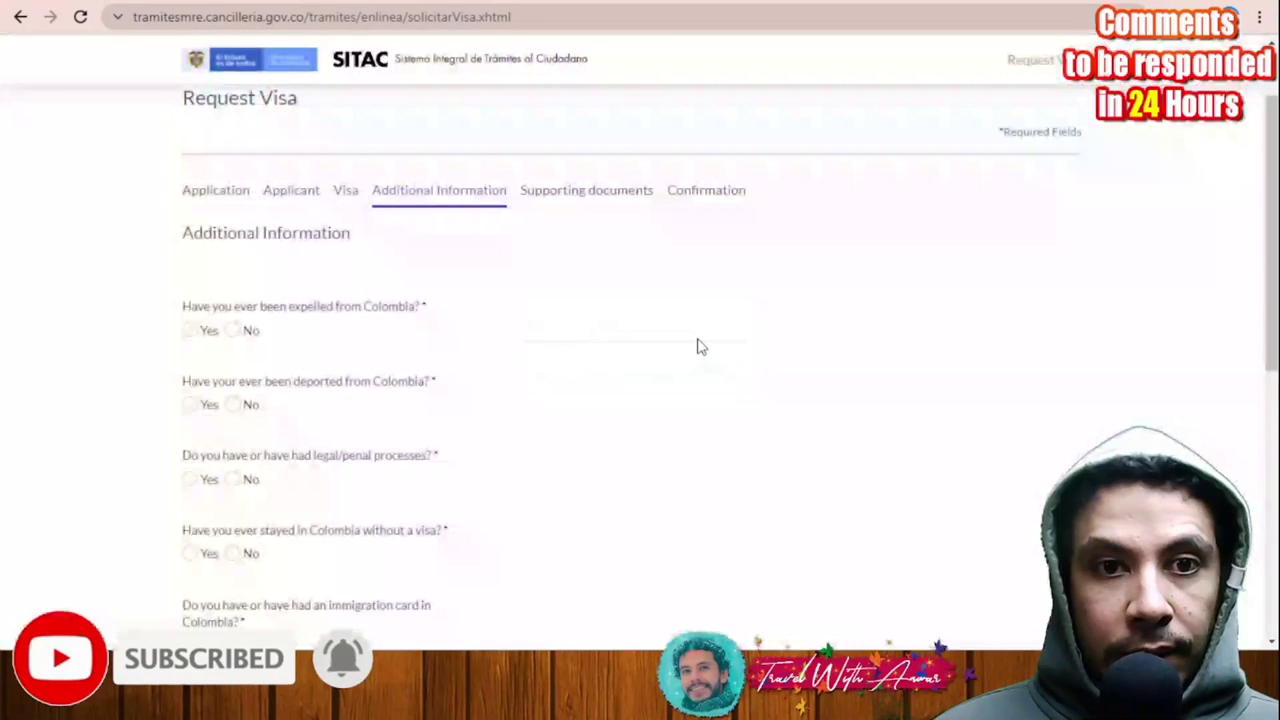
# Answer No to expulsion, deportation, legal processes, staying without visa, and immigration card
pyautogui.scroll(-2, 469, 277)
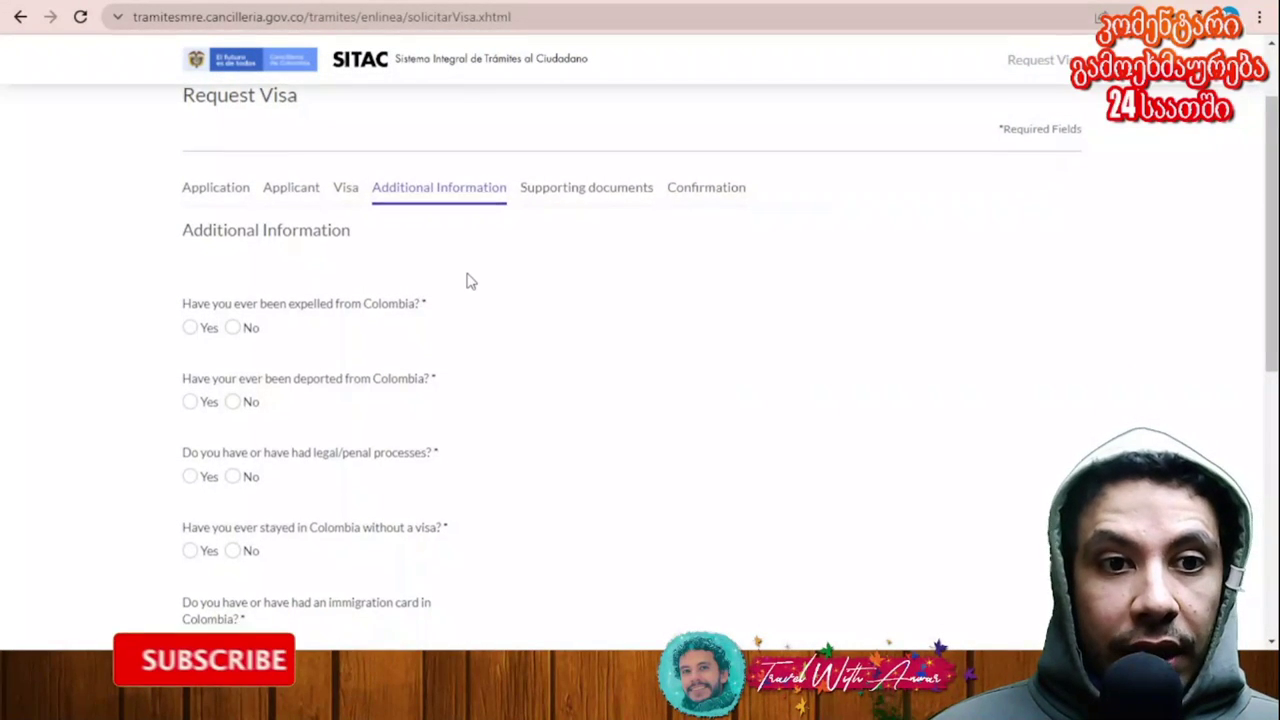
pyautogui.click(232, 143)
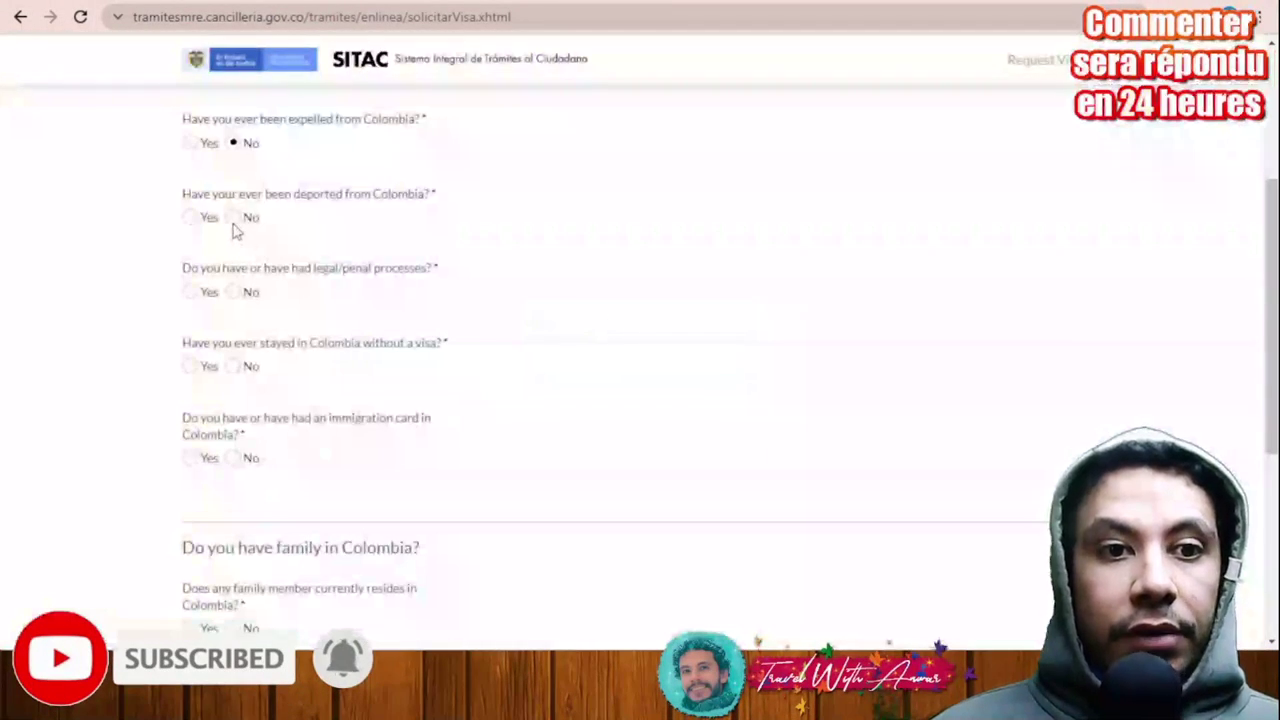
pyautogui.click(232, 218)
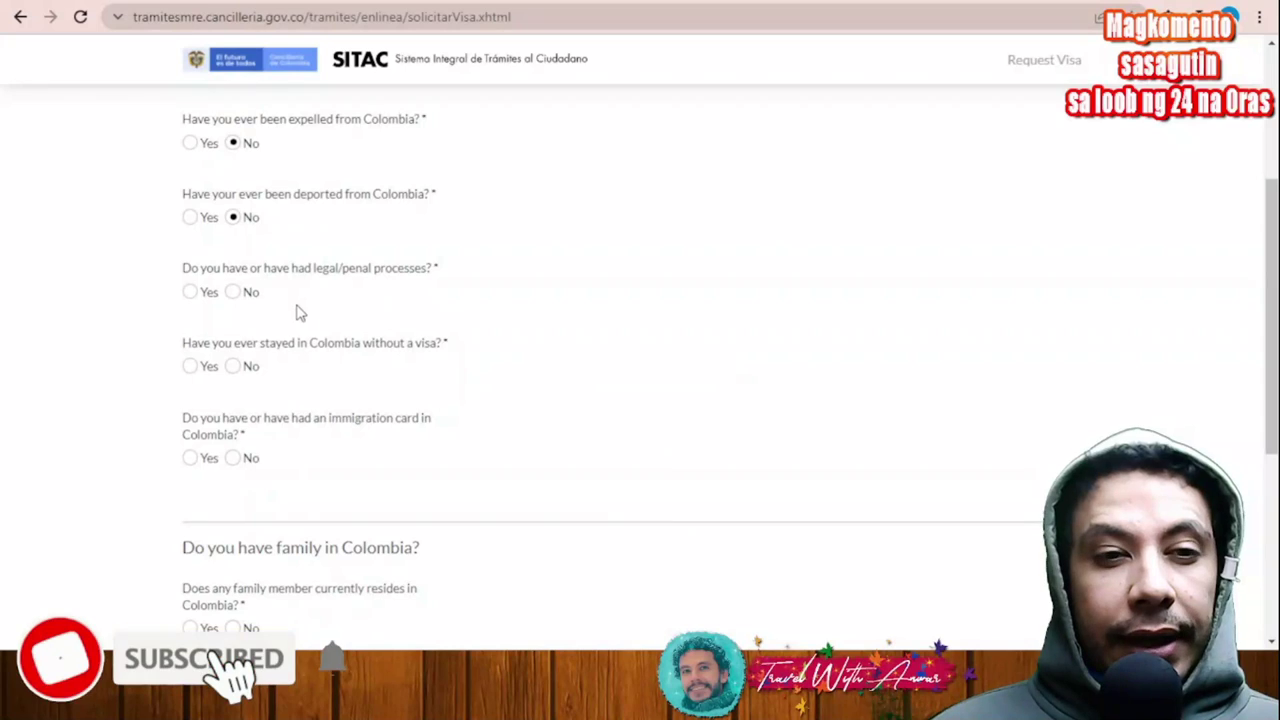
pyautogui.click(234, 292)
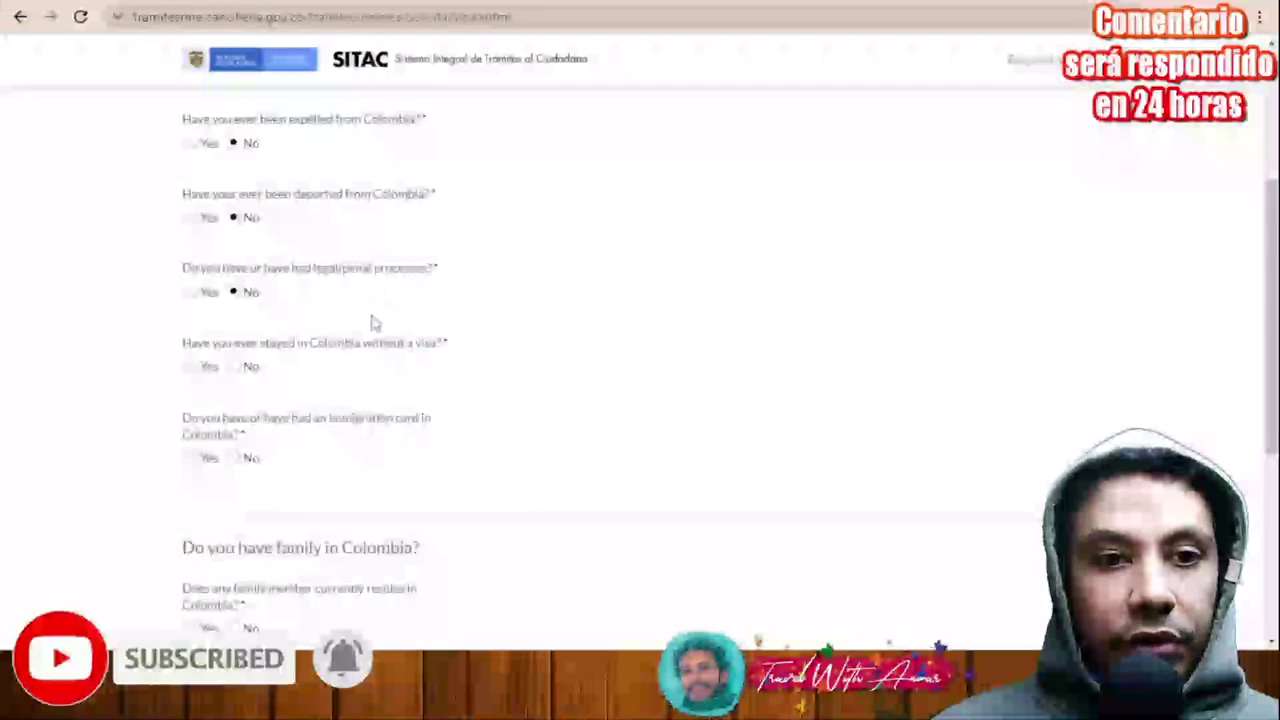
pyautogui.scroll(-1, 373, 322)
pyautogui.click(238, 273)
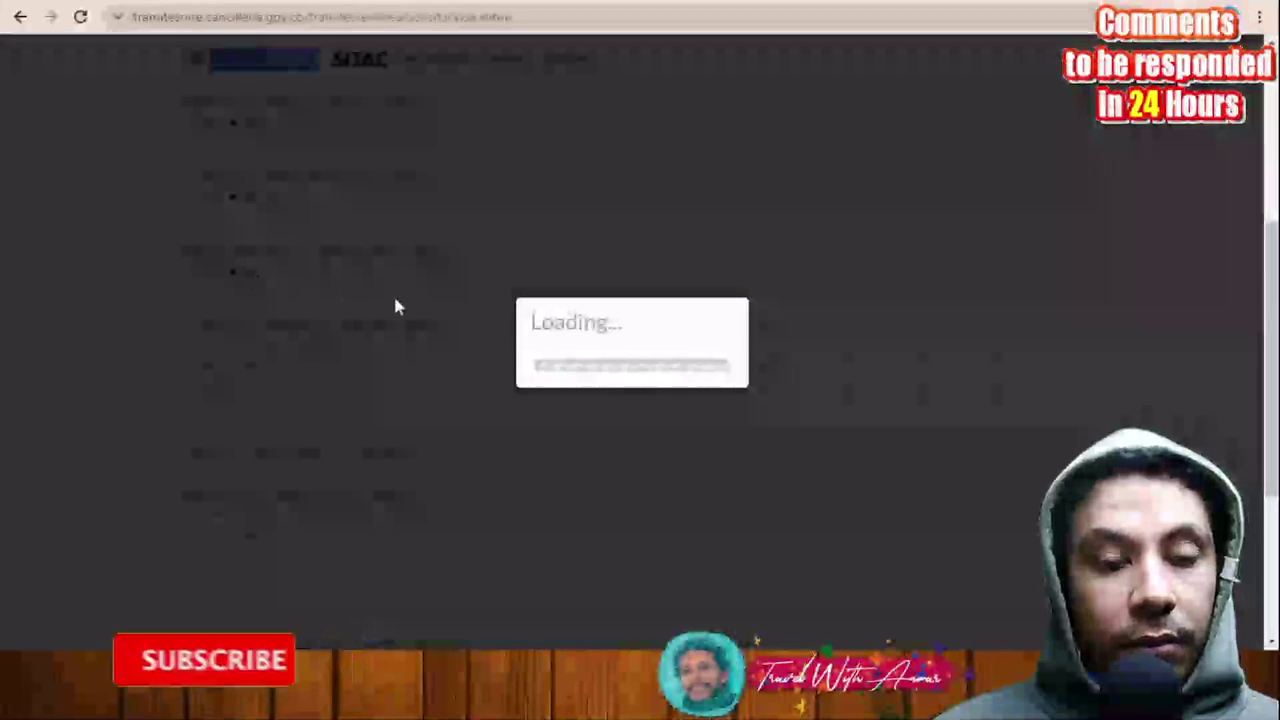
pyautogui.scroll(-1, 377, 342)
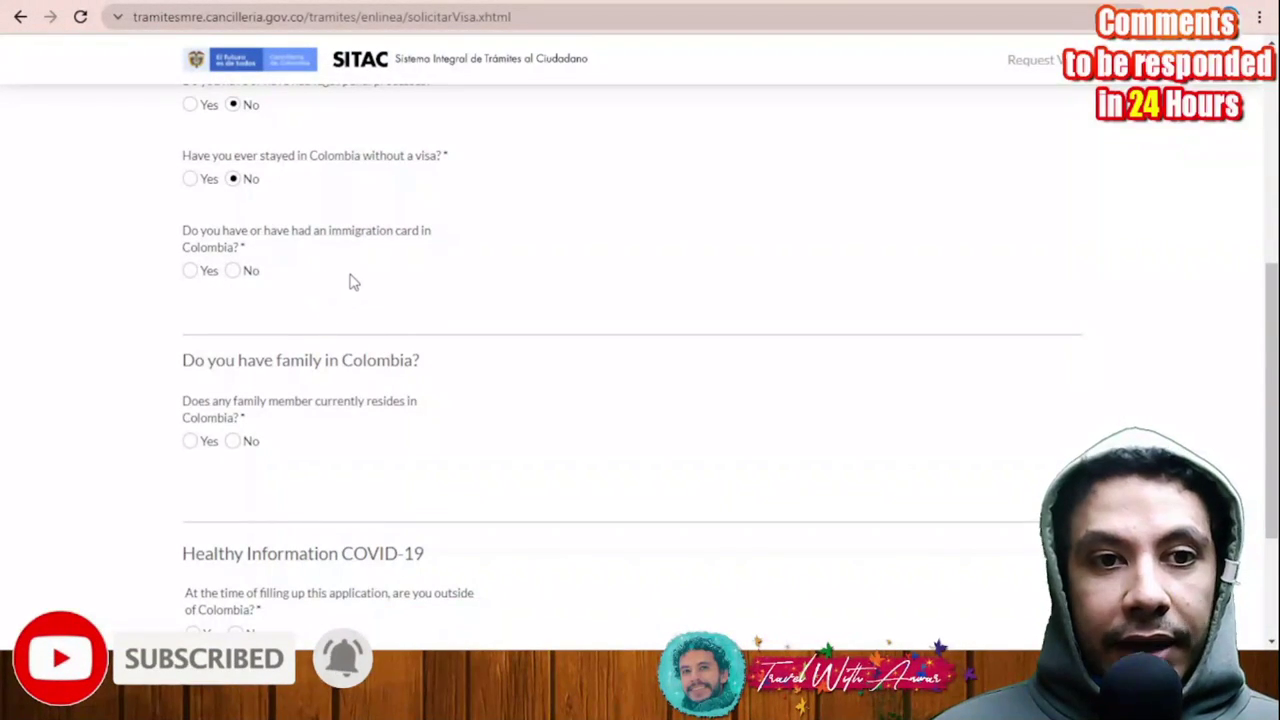
pyautogui.click(236, 272)
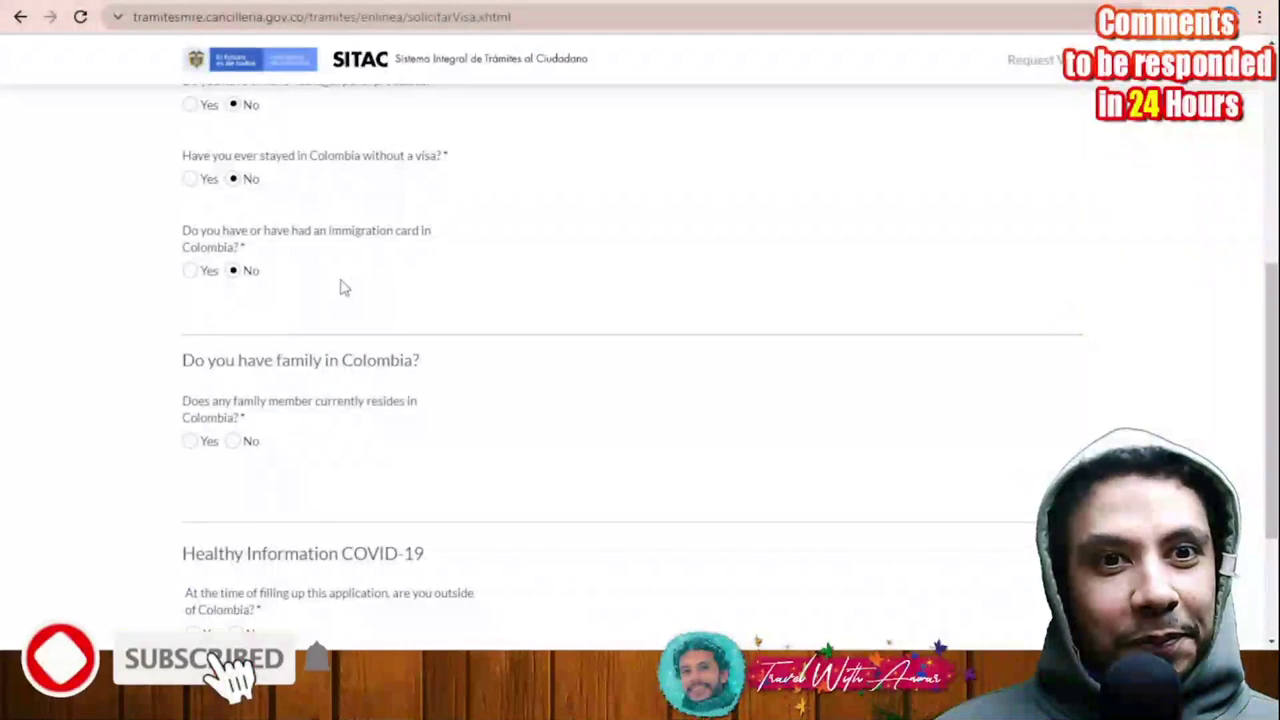
# Answer No to family in Colombia, Yes to being outside Colombia, No to recent travel, and continue
pyautogui.scroll(-1, 470, 287)
pyautogui.scroll(-1, 497, 287)
pyautogui.click(236, 256)
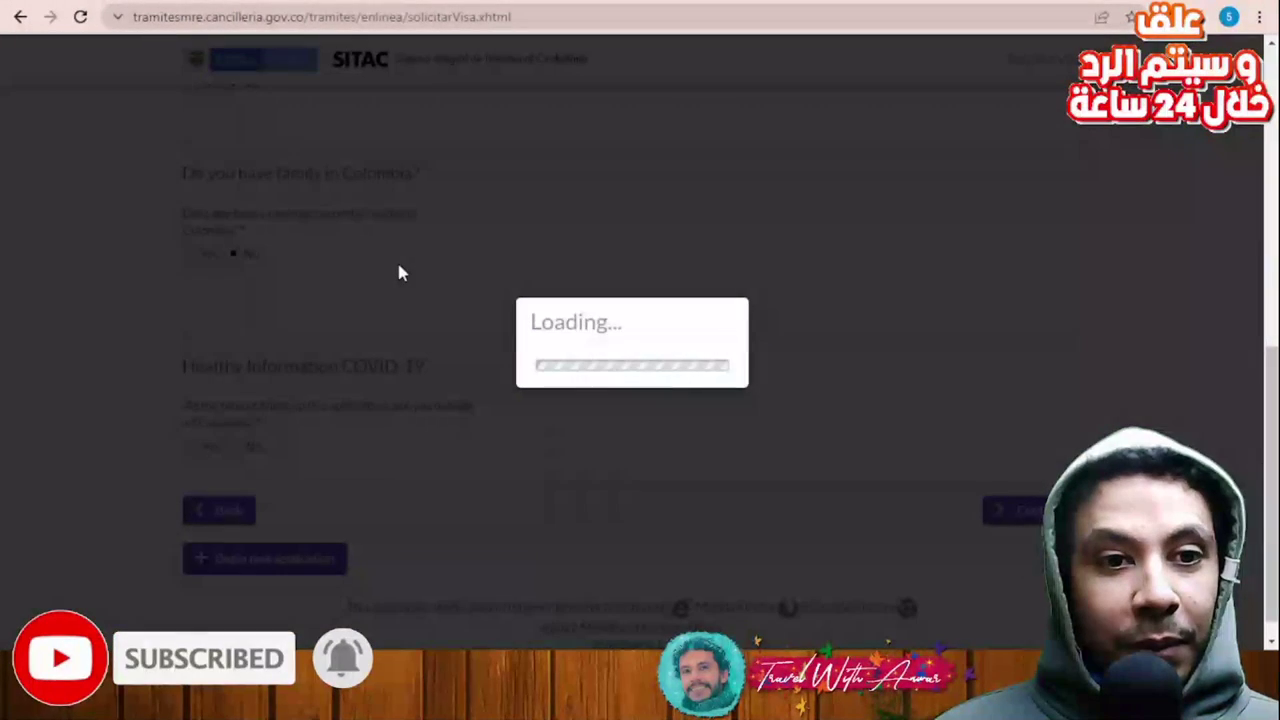
pyautogui.scroll(-1, 400, 272)
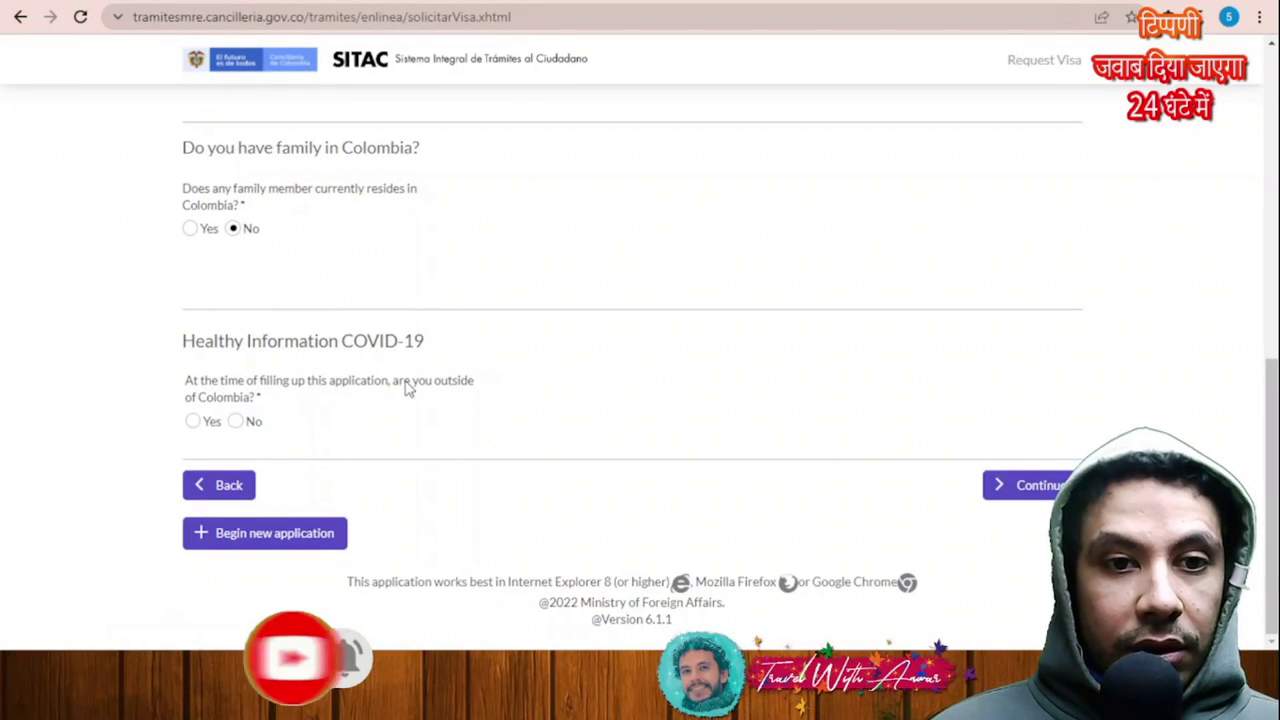
pyautogui.click(202, 424)
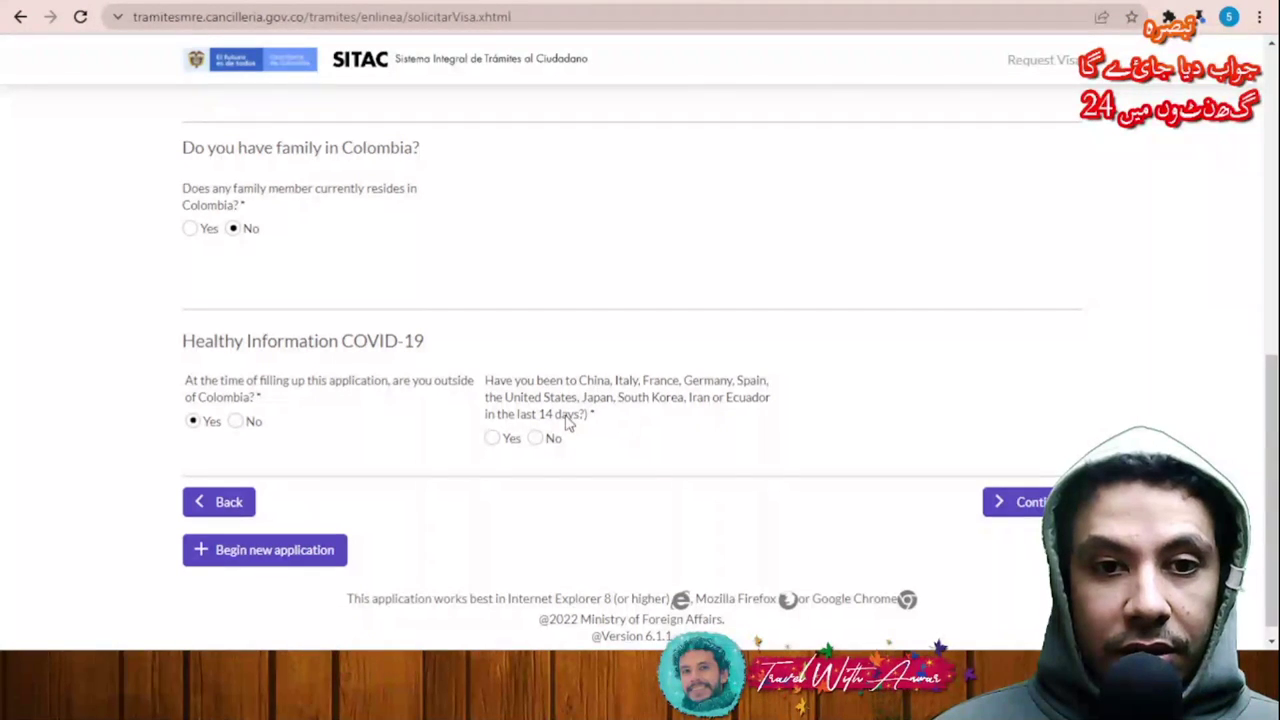
pyautogui.click(536, 439)
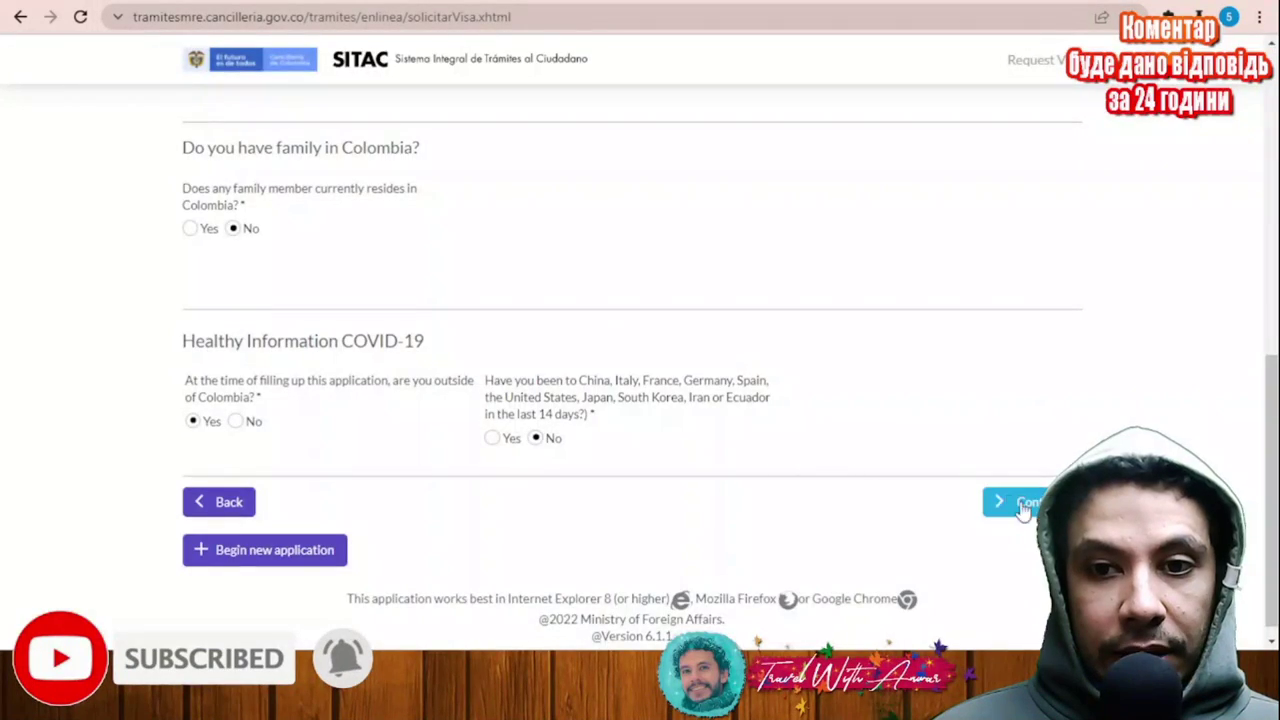
pyautogui.click(1020, 503)
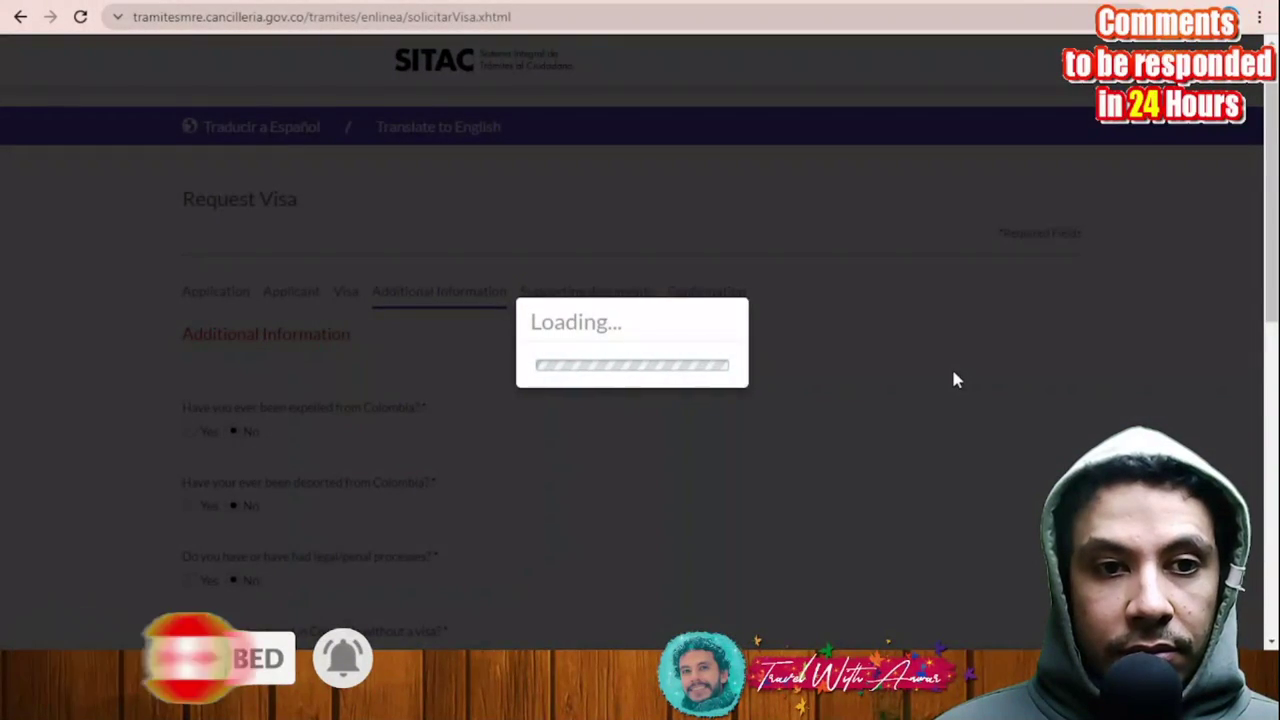
# Upload the applicant's photo file through the Upload photo control
pyautogui.scroll(-3, 954, 370)
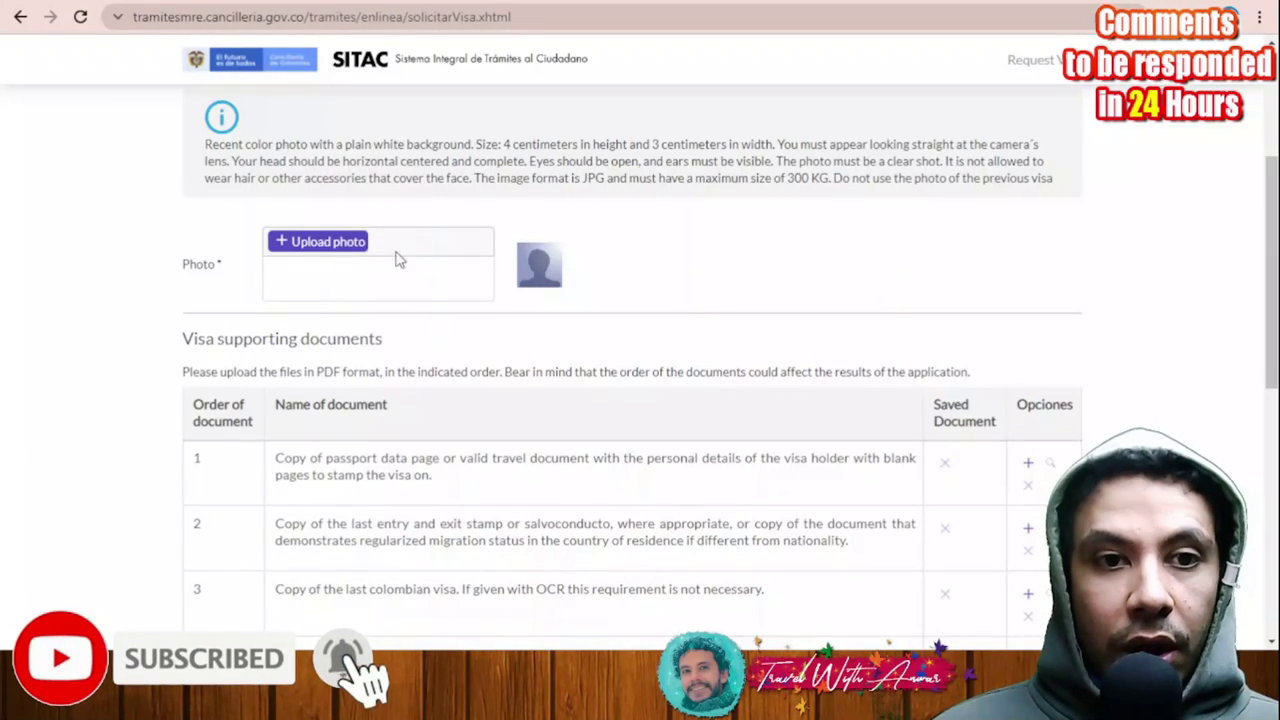
pyautogui.scroll(3, 648, 238)
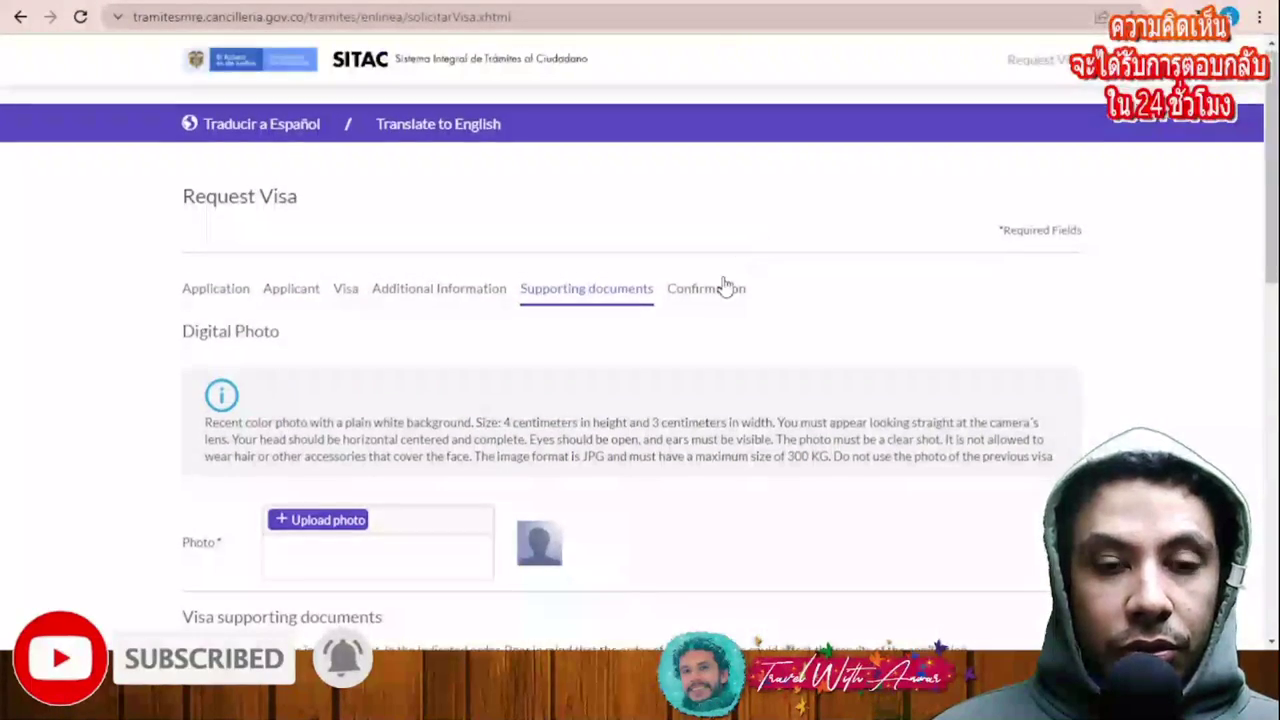
pyautogui.scroll(-4, 723, 286)
pyautogui.scroll(-2, 620, 208)
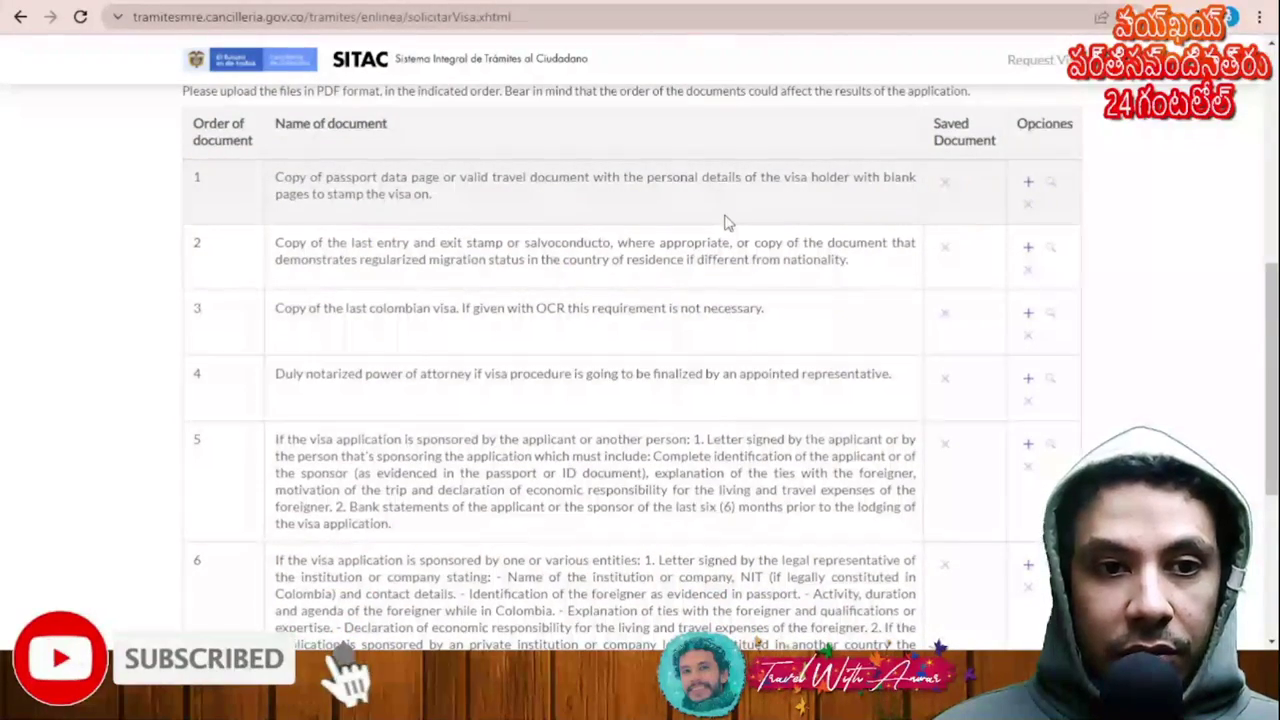
pyautogui.scroll(2, 715, 220)
pyautogui.scroll(1, 374, 180)
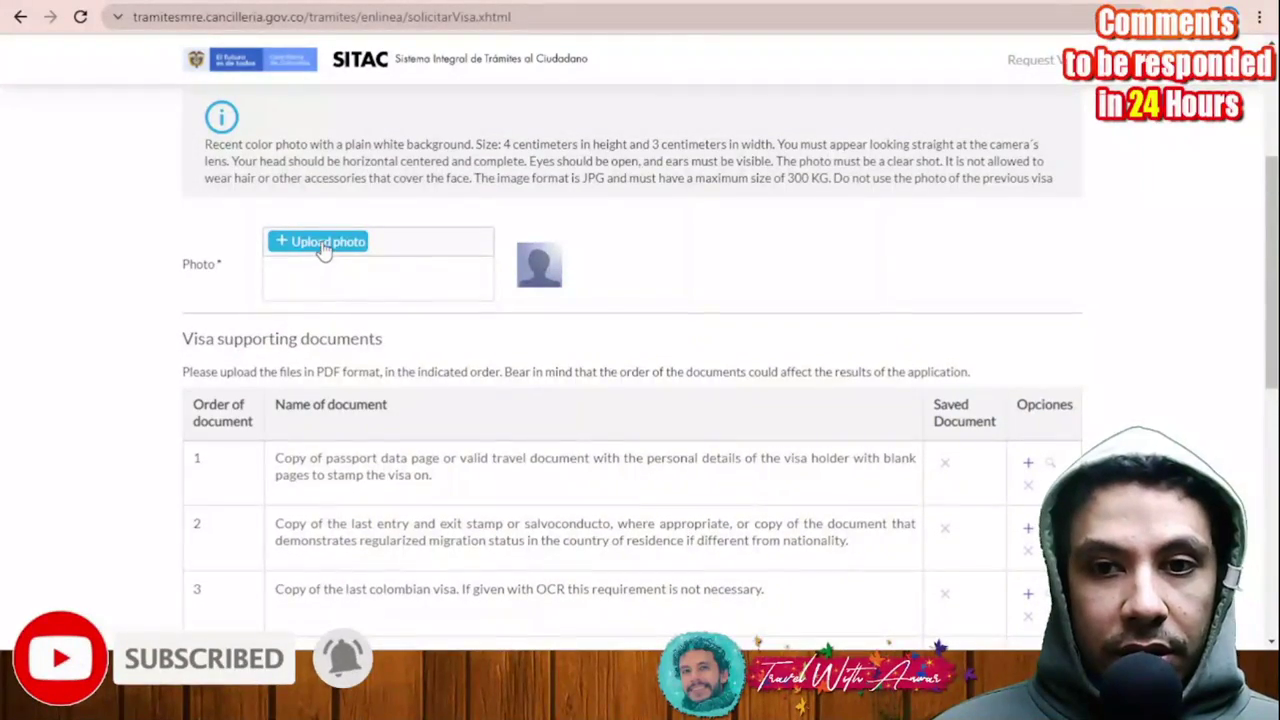
pyautogui.click(347, 249)
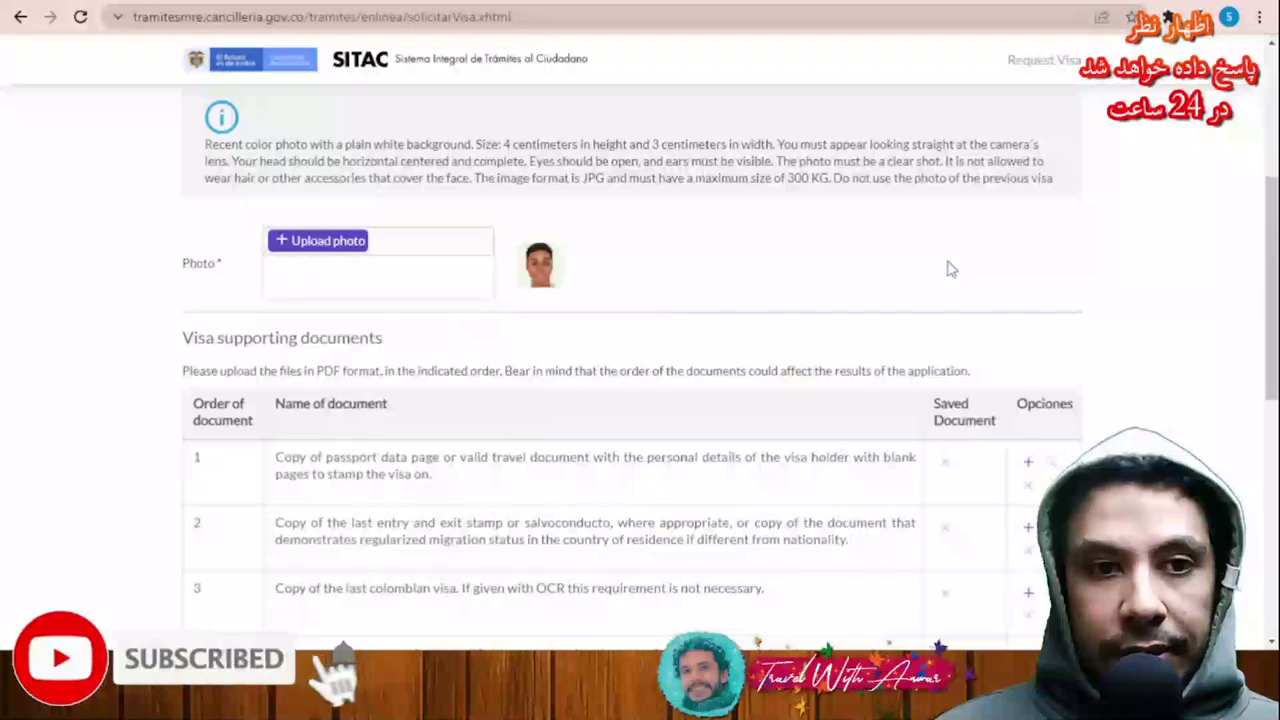
pyautogui.scroll(-2, 1130, 262)
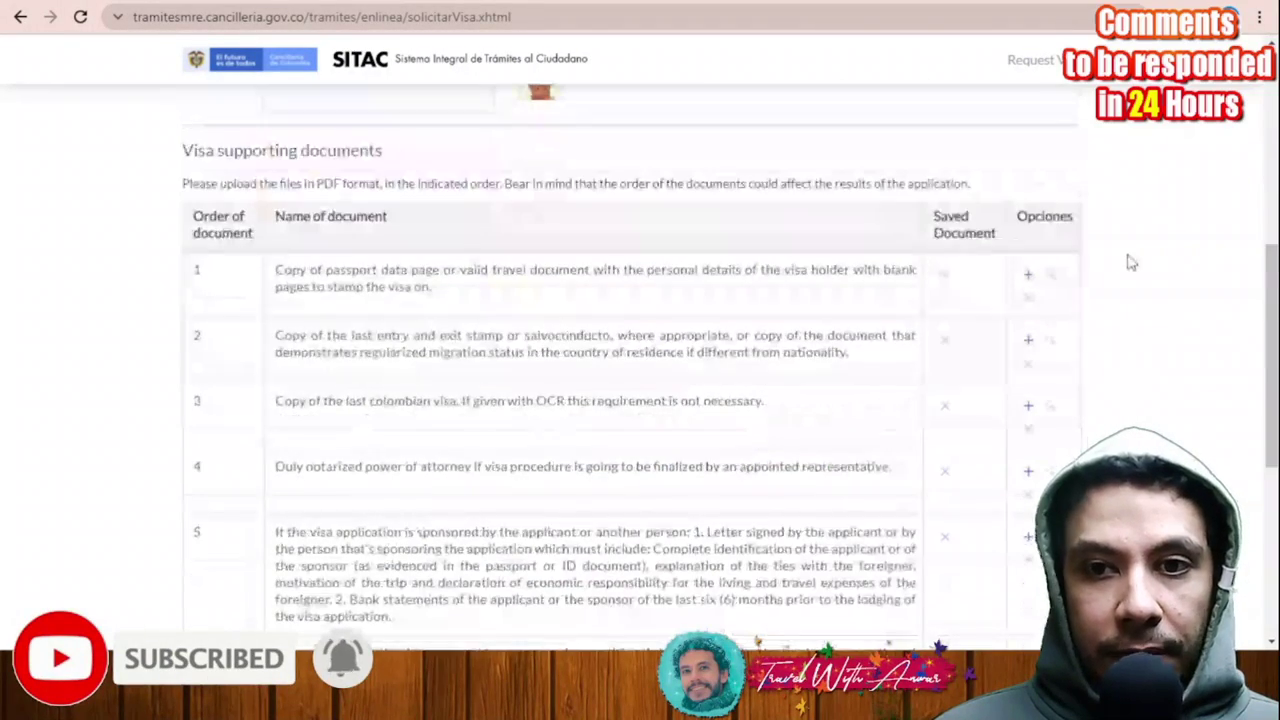
pyautogui.scroll(-1, 1130, 262)
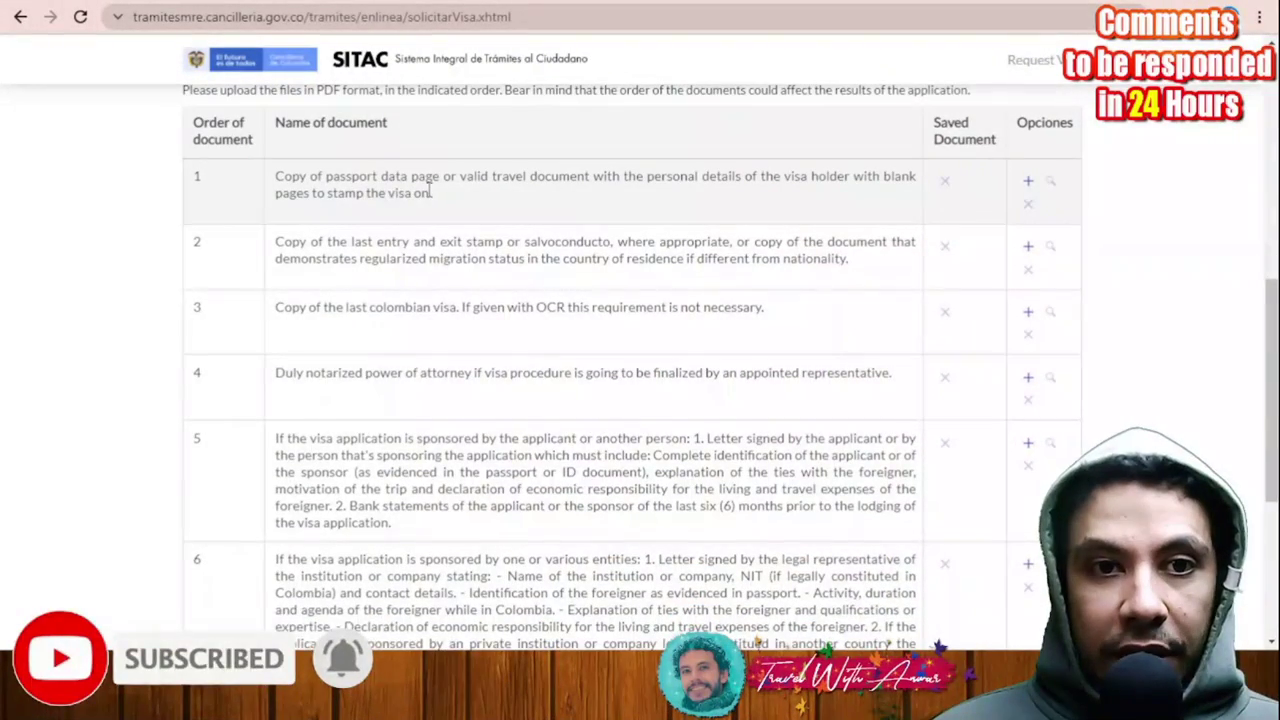
# Attach passport.pdf to document row 1 as the passport data page copy
pyautogui.click(1028, 182)
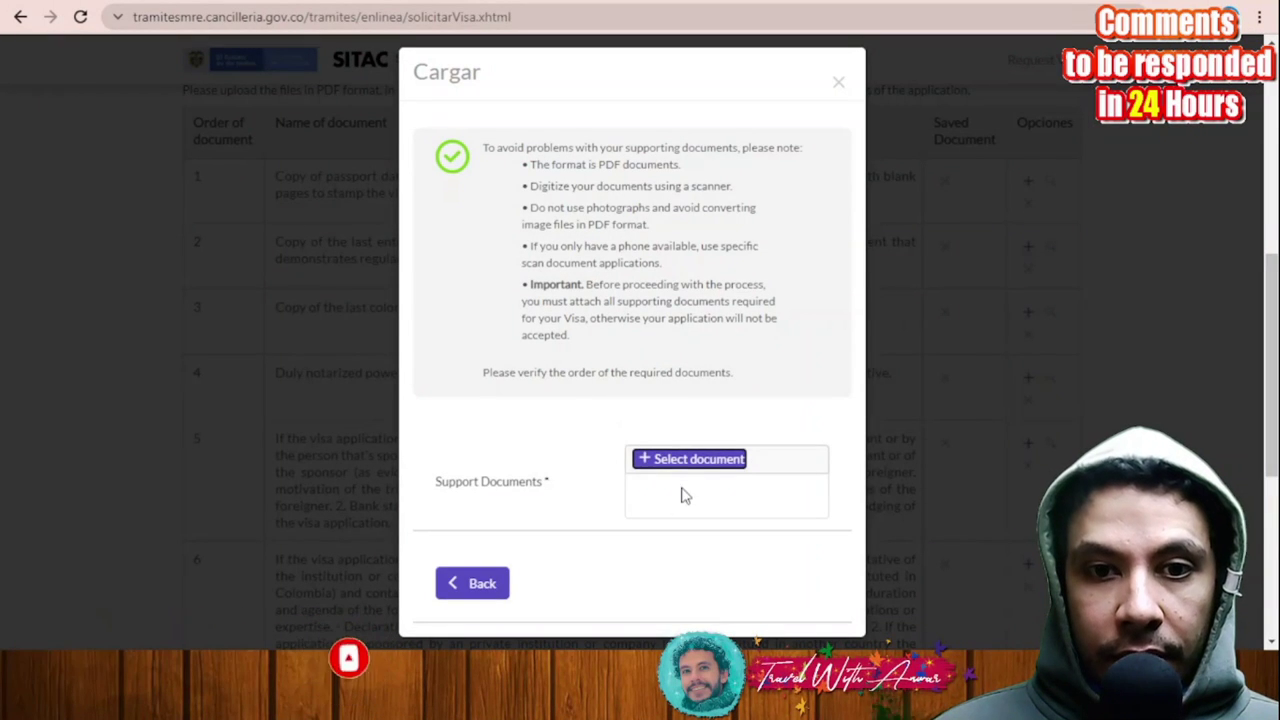
pyautogui.click(692, 460)
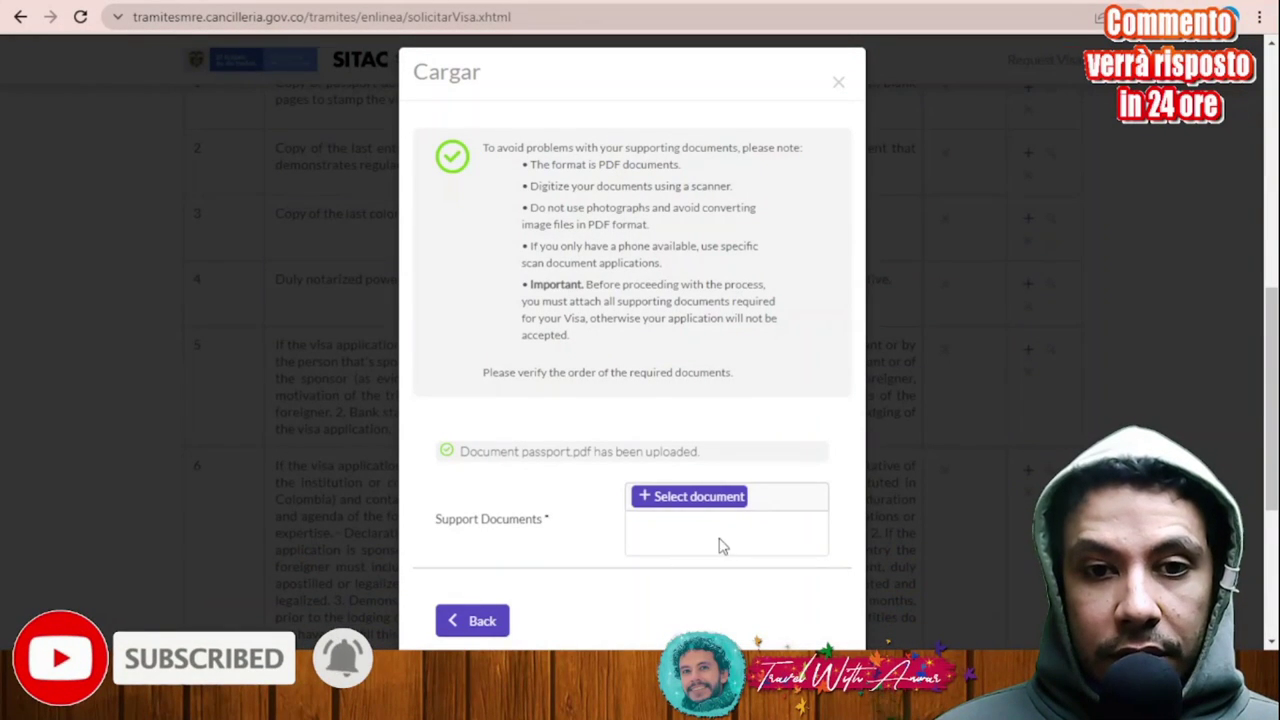
pyautogui.click(497, 619)
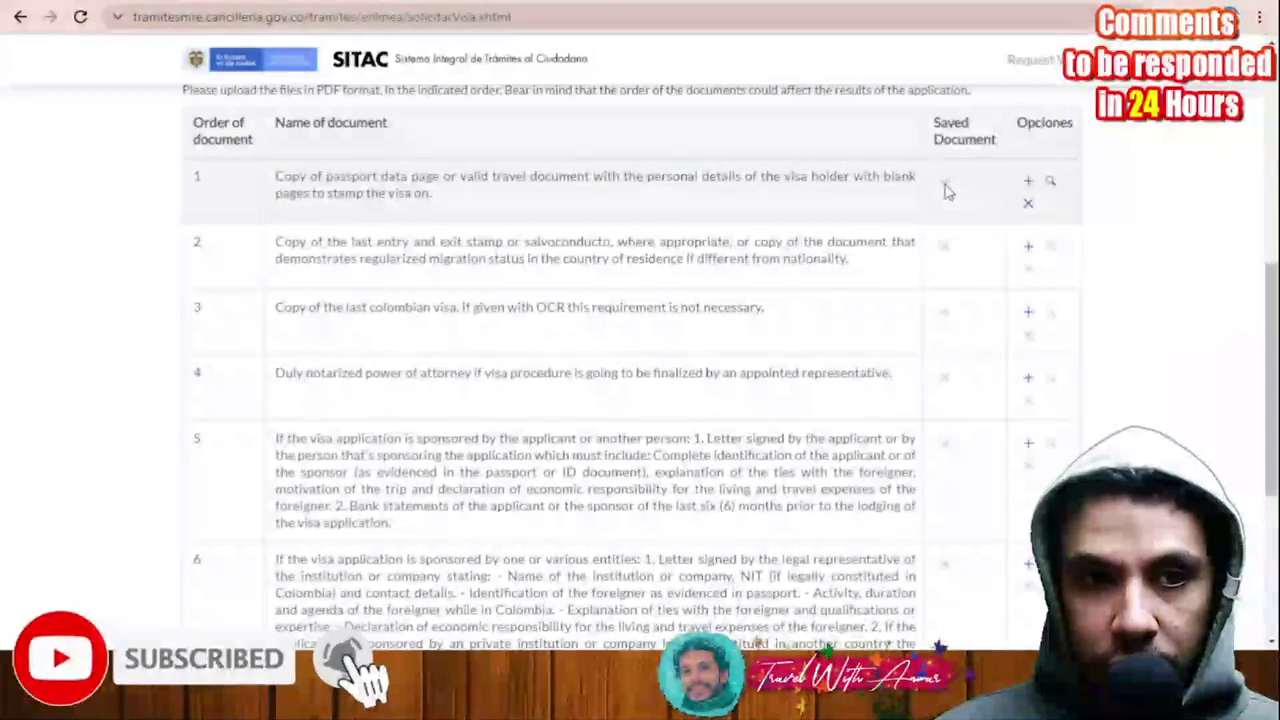
pyautogui.scroll(1, 657, 277)
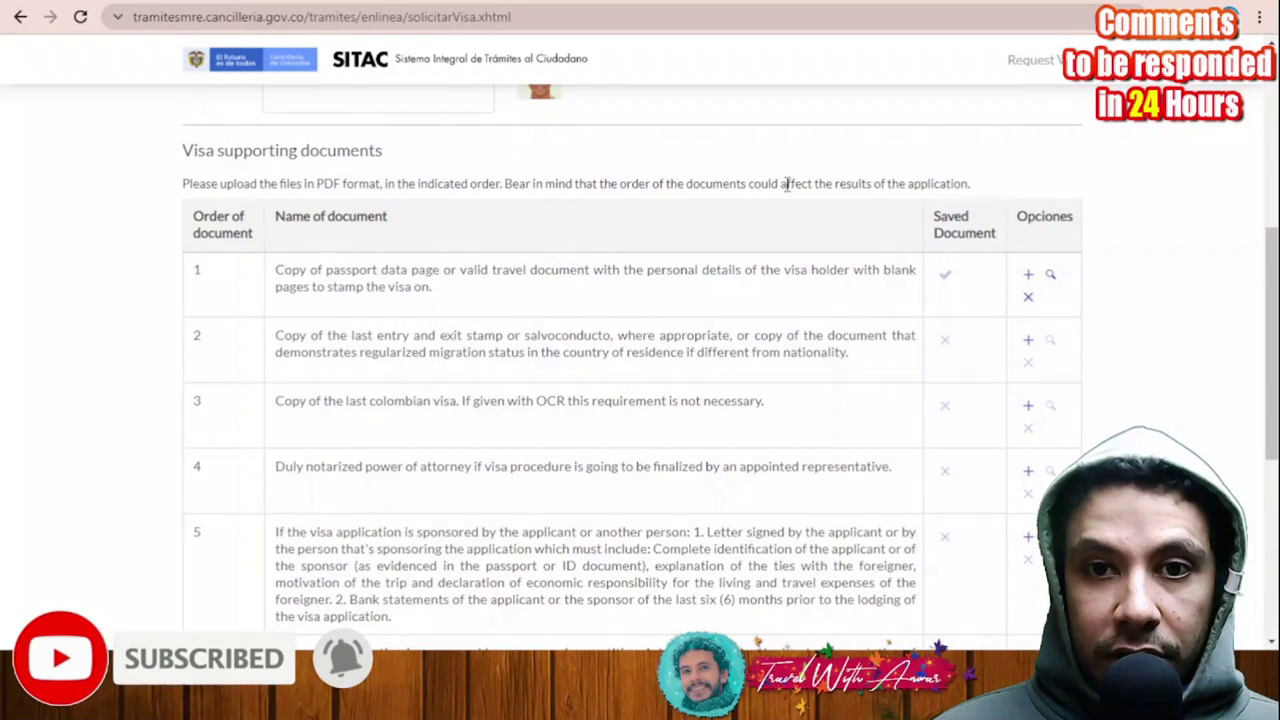
pyautogui.click(988, 182)
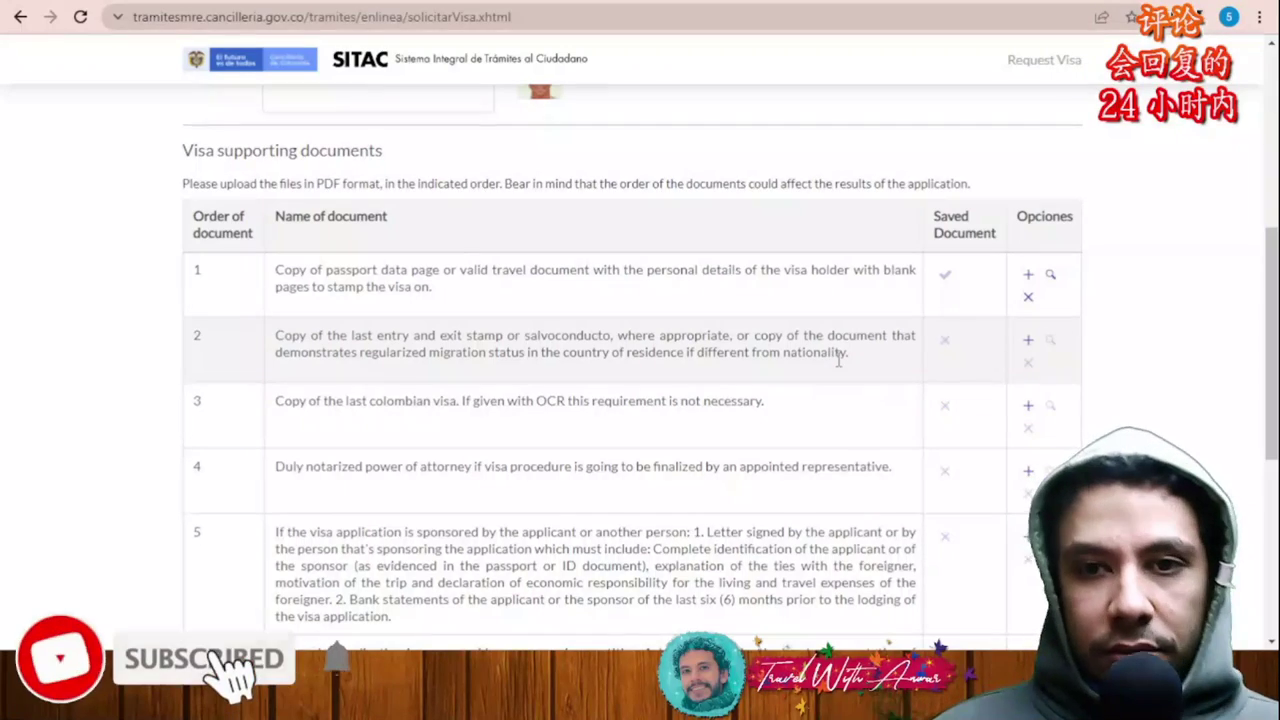
pyautogui.scroll(-1, 1085, 354)
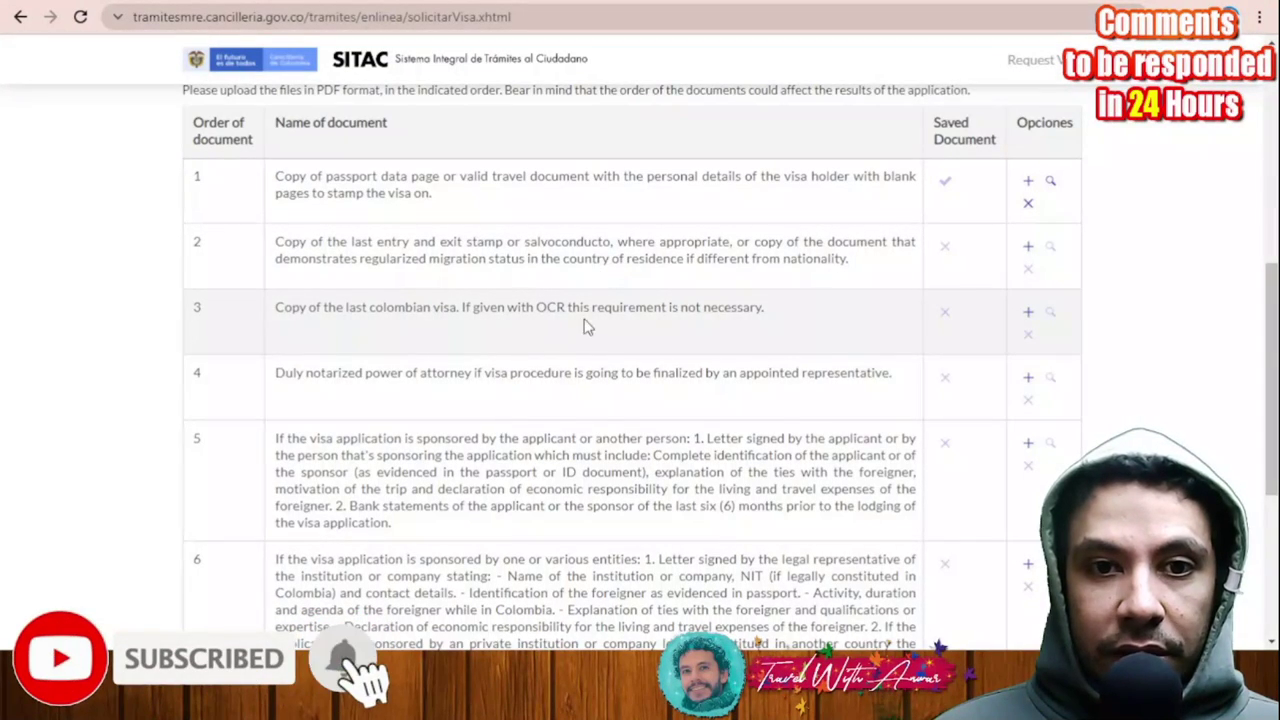
pyautogui.scroll(-1, 645, 340)
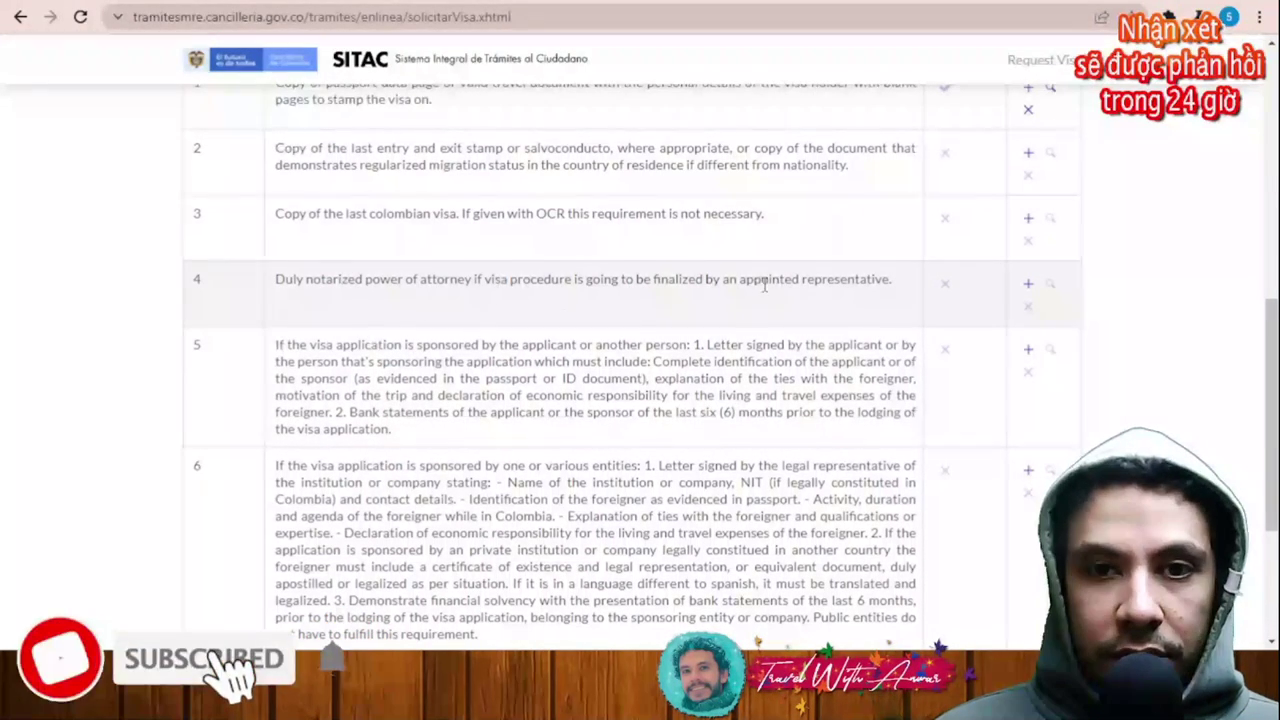
pyautogui.scroll(-1, 852, 284)
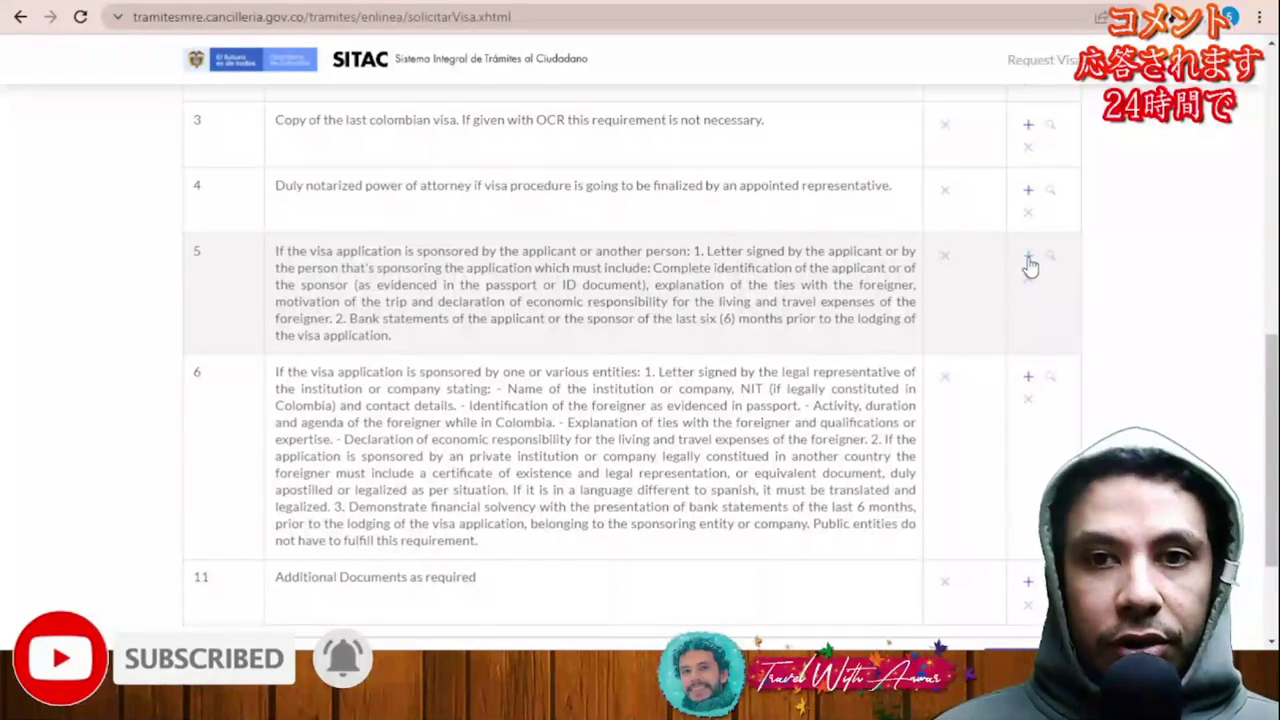
# Attach Ticket.pdf to document row 5, the sponsorship letter and bank statements item
pyautogui.click(1028, 256)
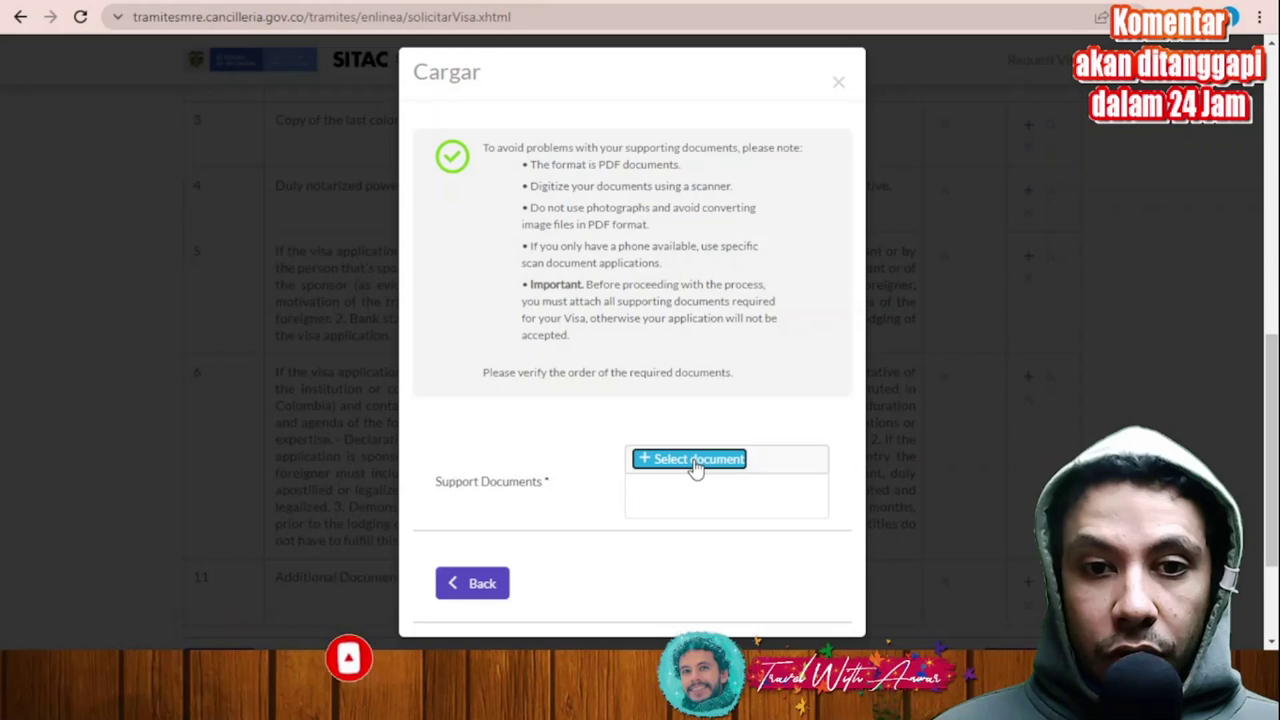
pyautogui.click(694, 462)
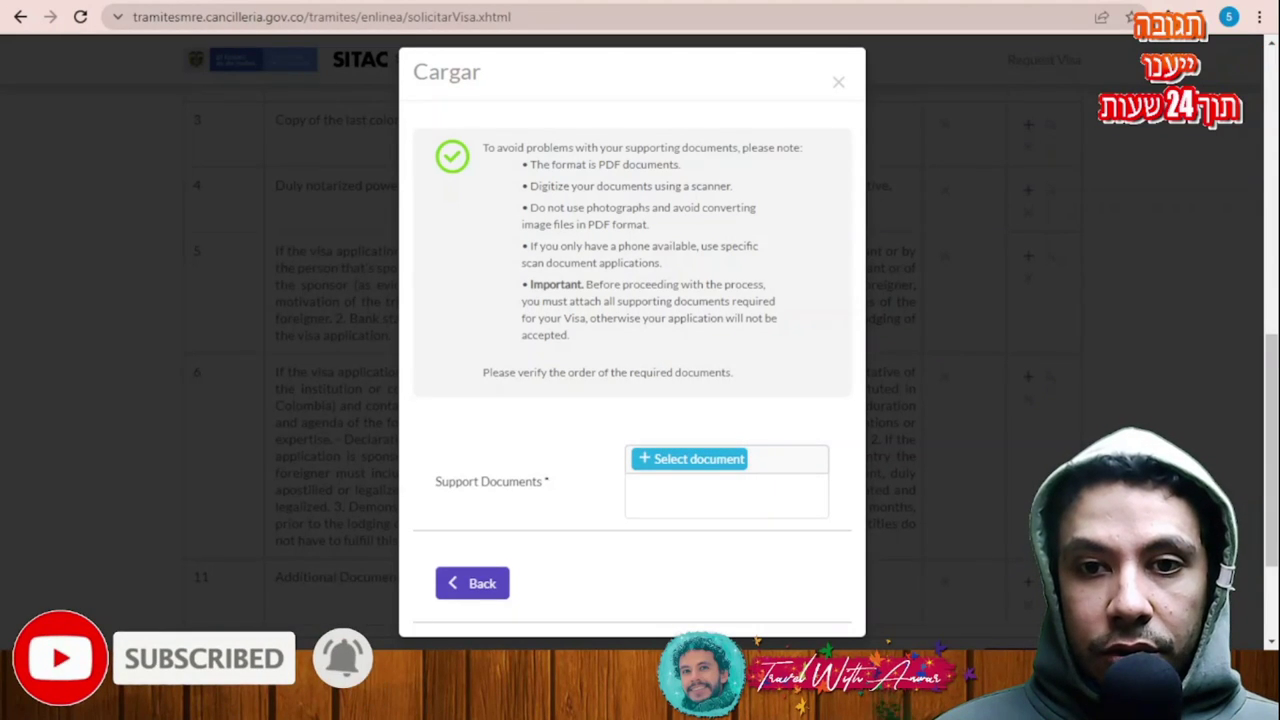
pyautogui.doubleClick(589, 577)
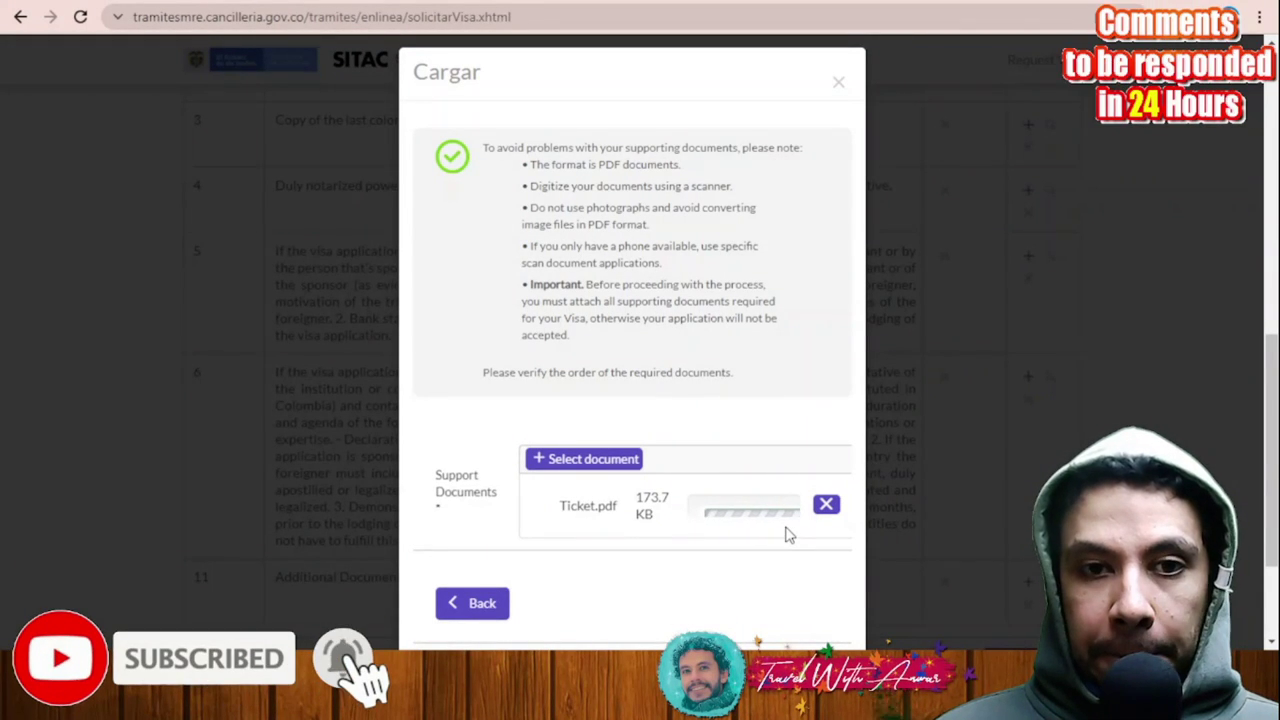
pyautogui.scroll(-1, 789, 535)
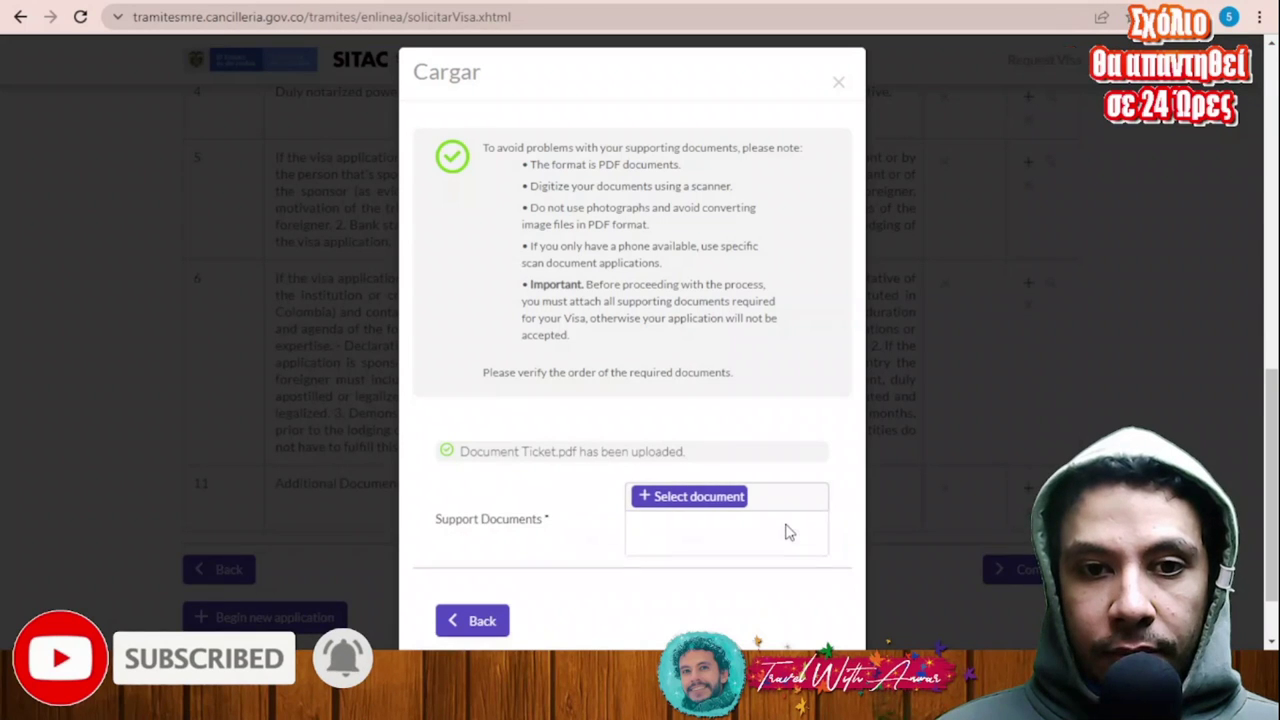
pyautogui.scroll(-1, 790, 521)
pyautogui.click(477, 622)
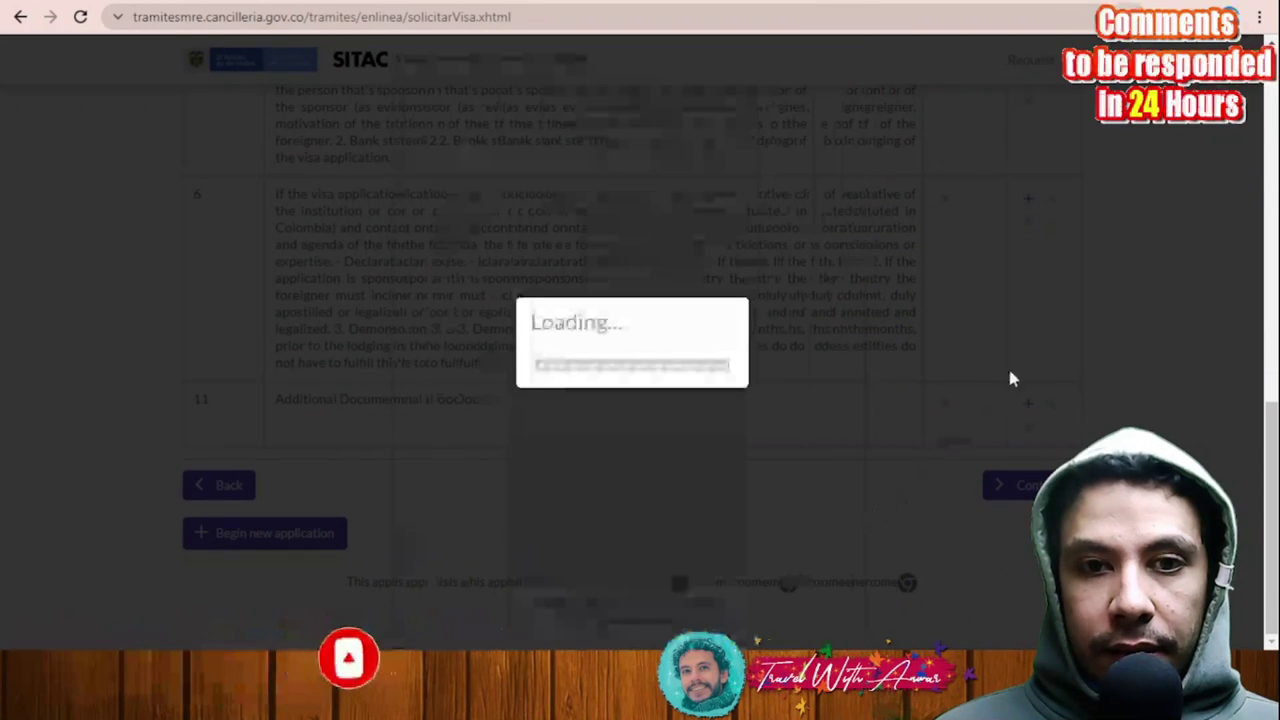
pyautogui.scroll(2, 1086, 394)
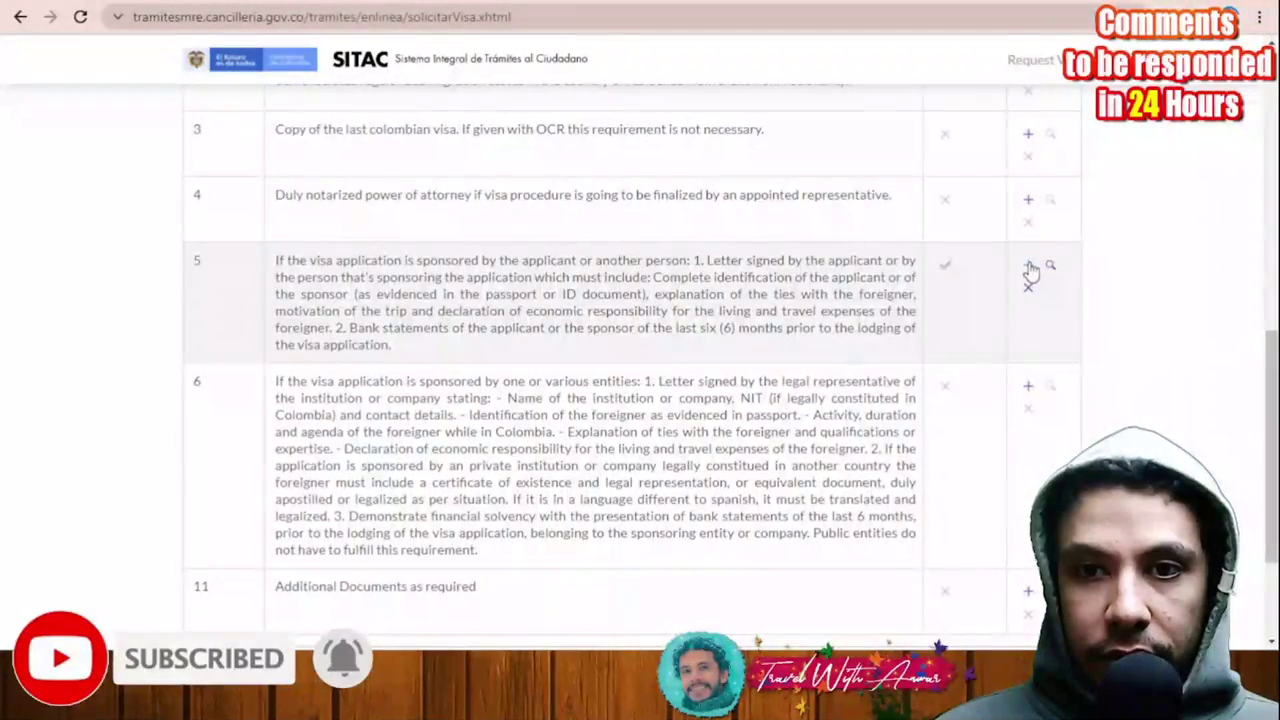
pyautogui.scroll(1, 1137, 296)
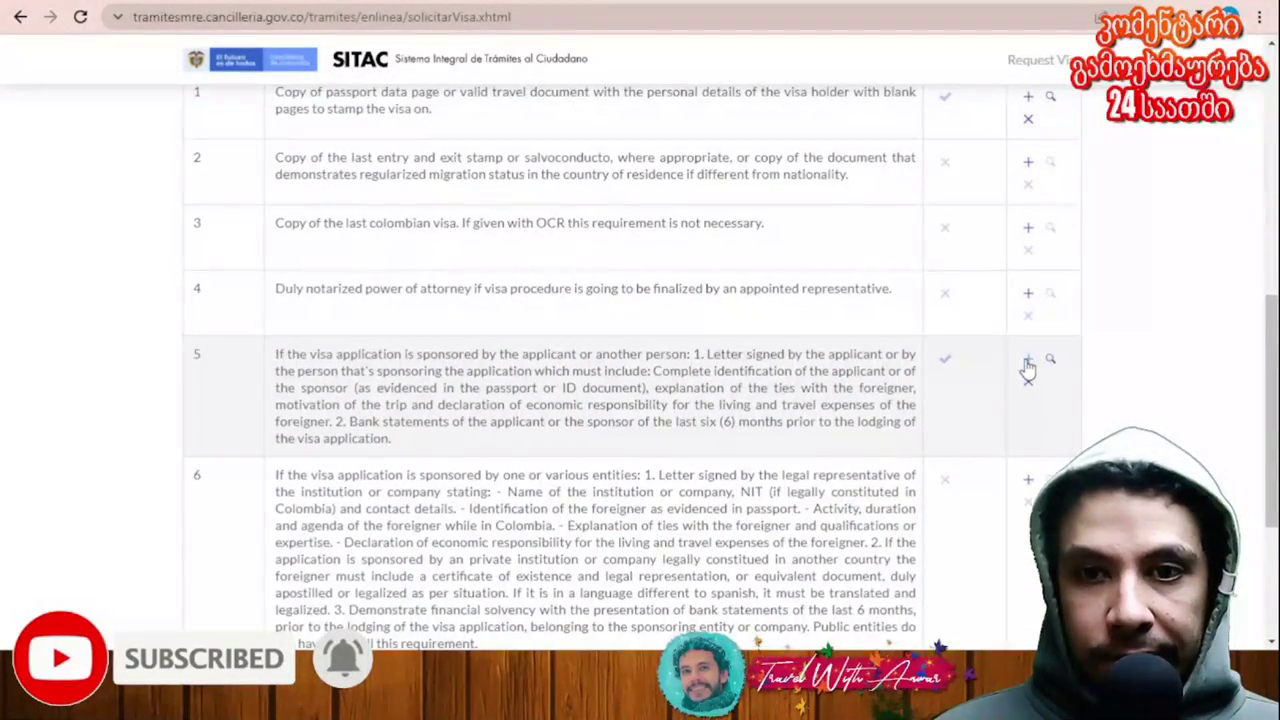
# Reopen document 5's upload window, view its saved file, and close it unchanged
pyautogui.click(1027, 363)
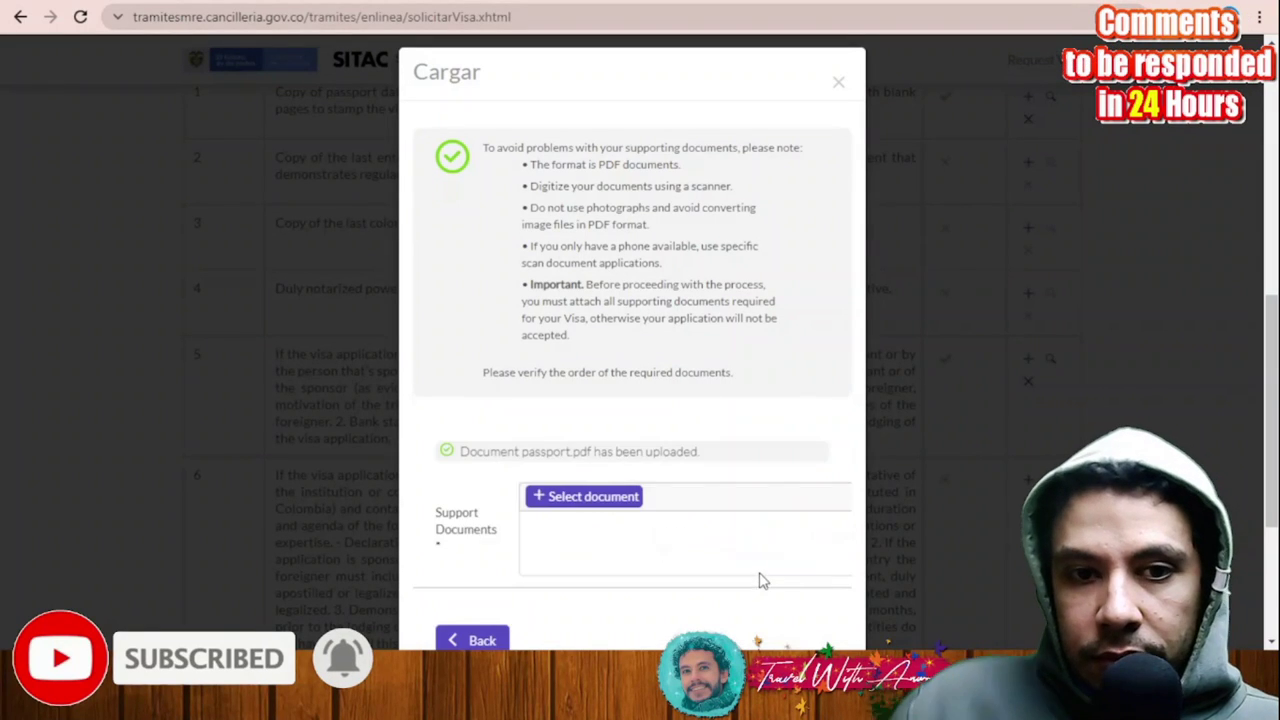
pyautogui.click(484, 620)
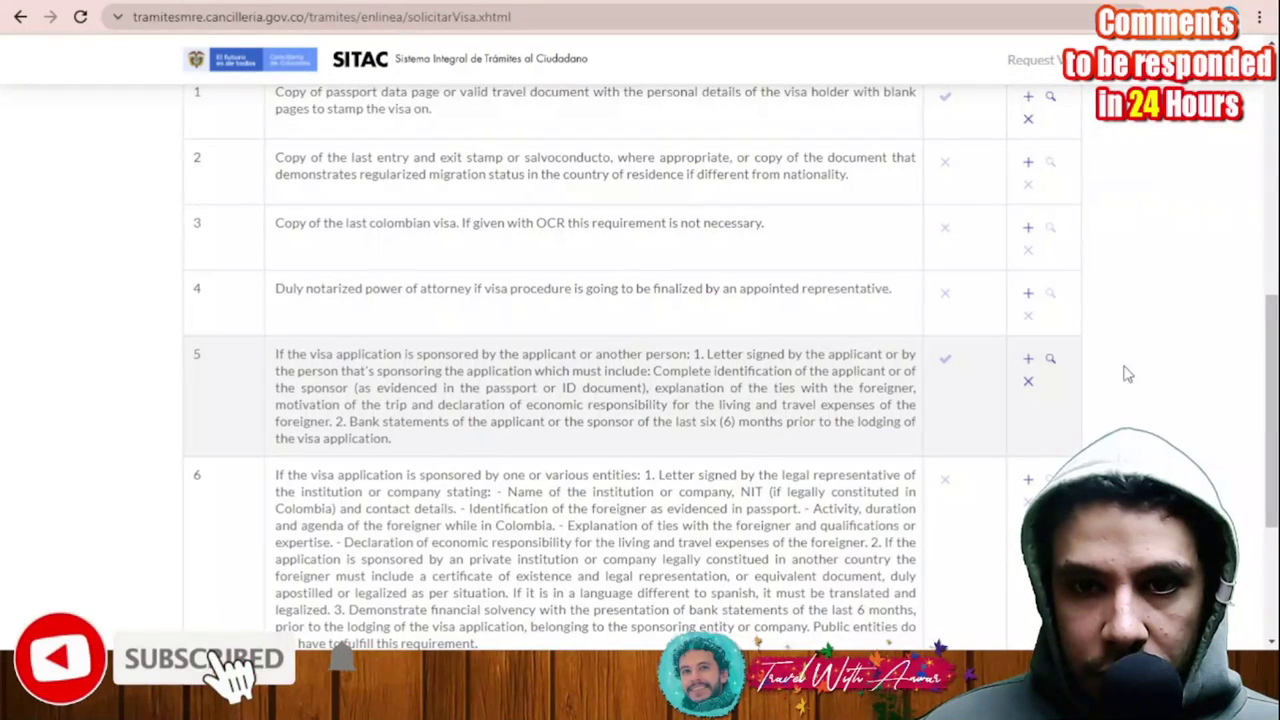
pyautogui.click(1048, 358)
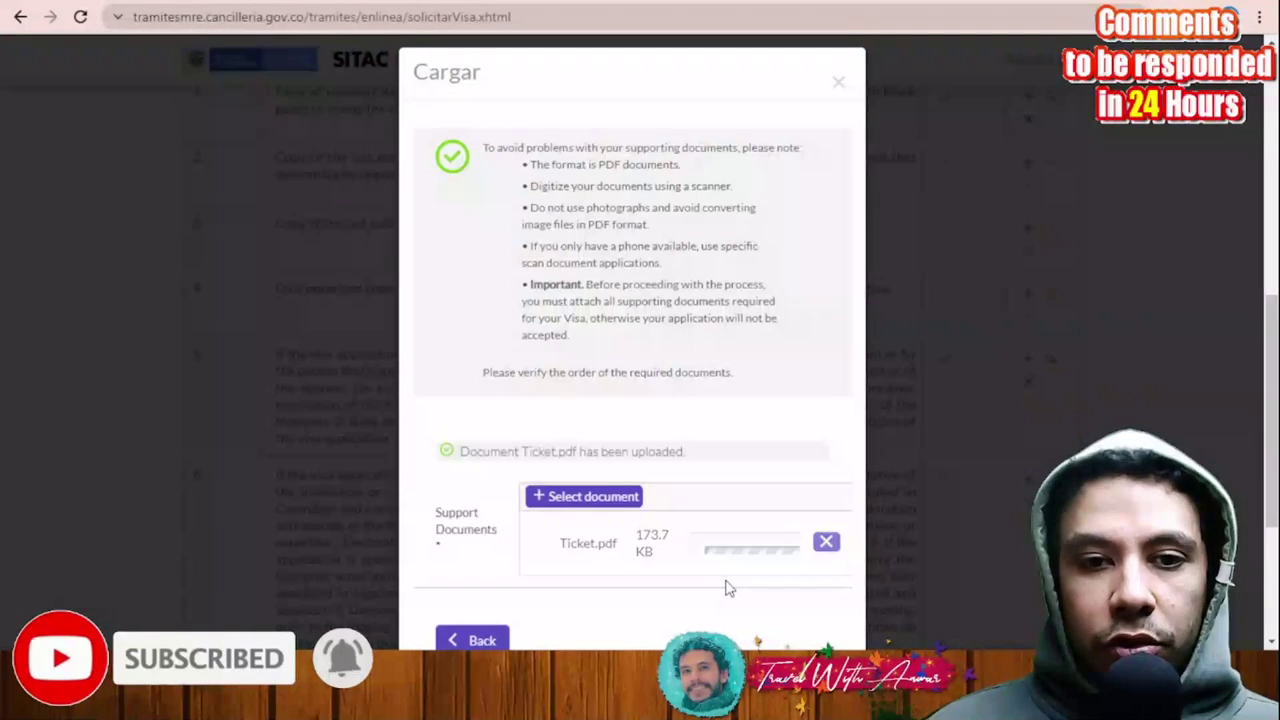
pyautogui.click(478, 625)
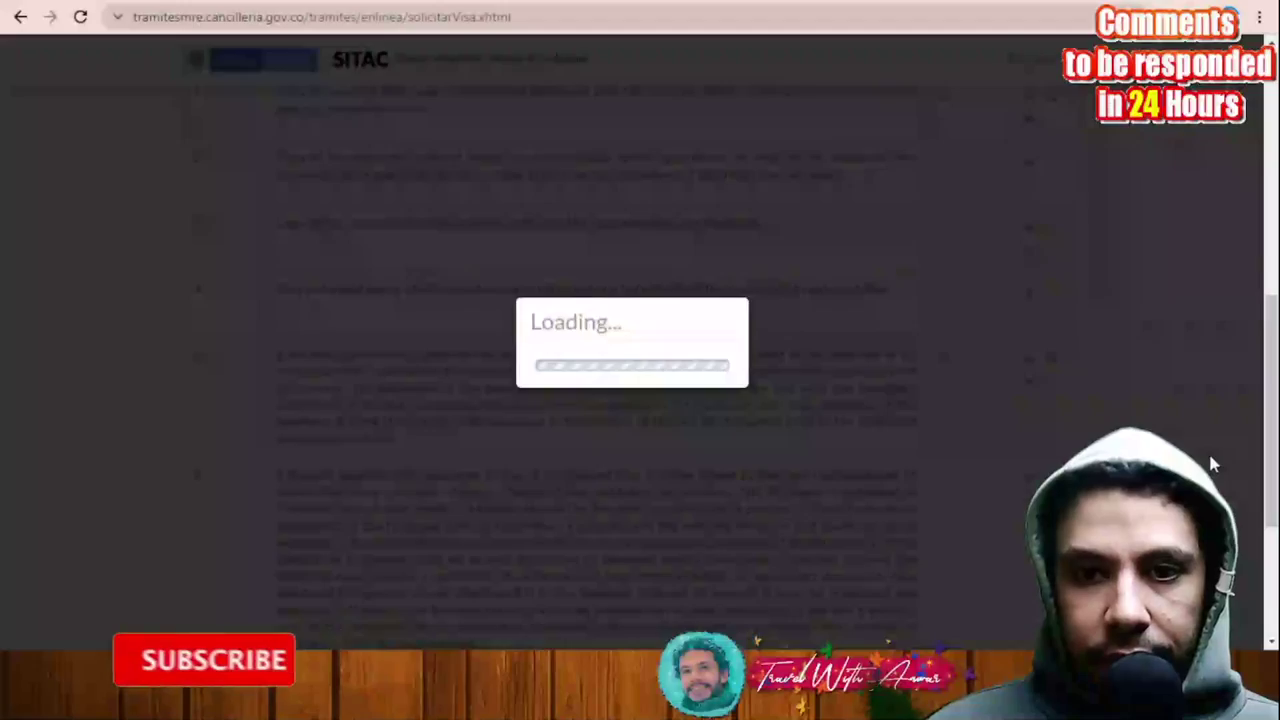
pyautogui.scroll(-3, 1212, 463)
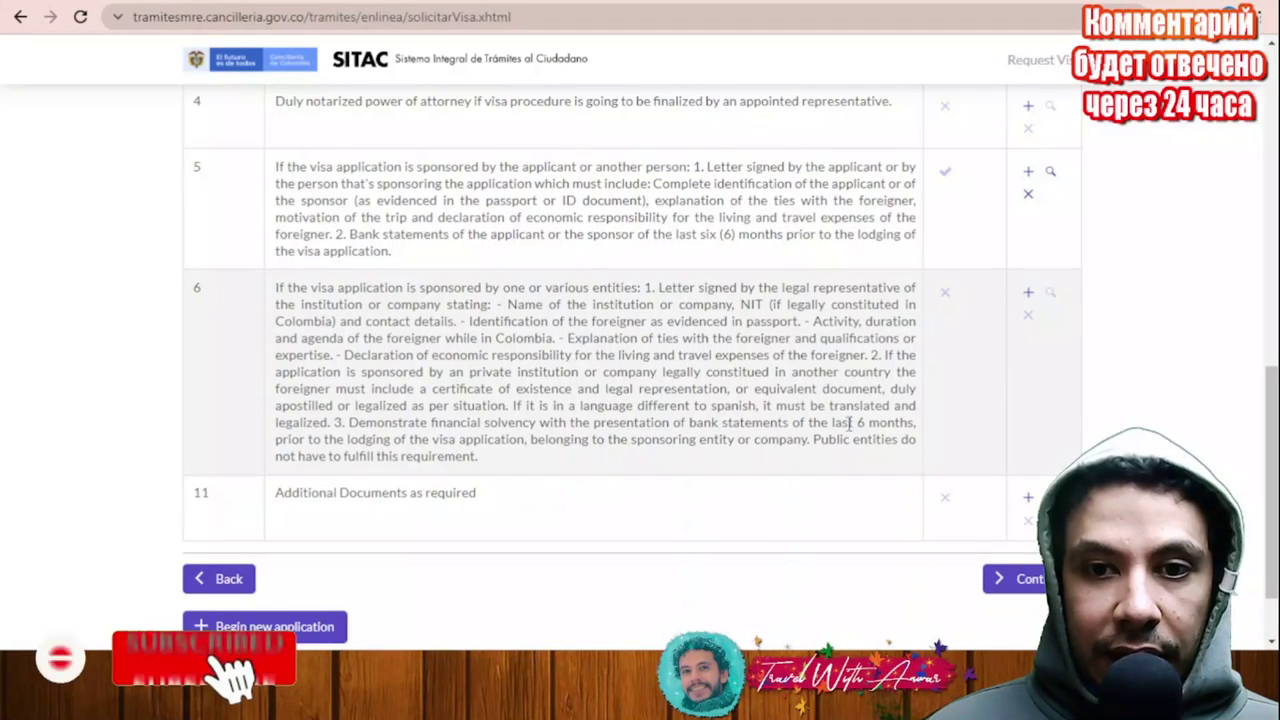
pyautogui.moveTo(905, 425); pyautogui.dragTo(925, 440)
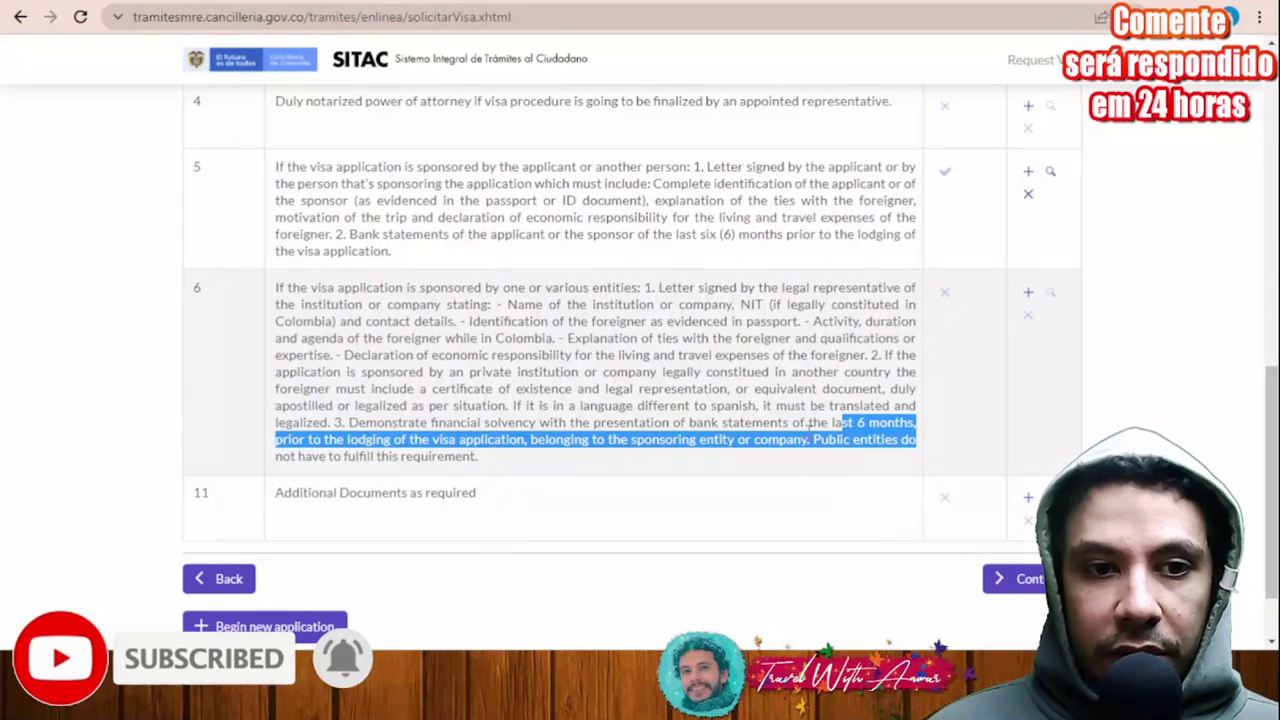
pyautogui.scroll(-2, 795, 437)
pyautogui.click(360, 410)
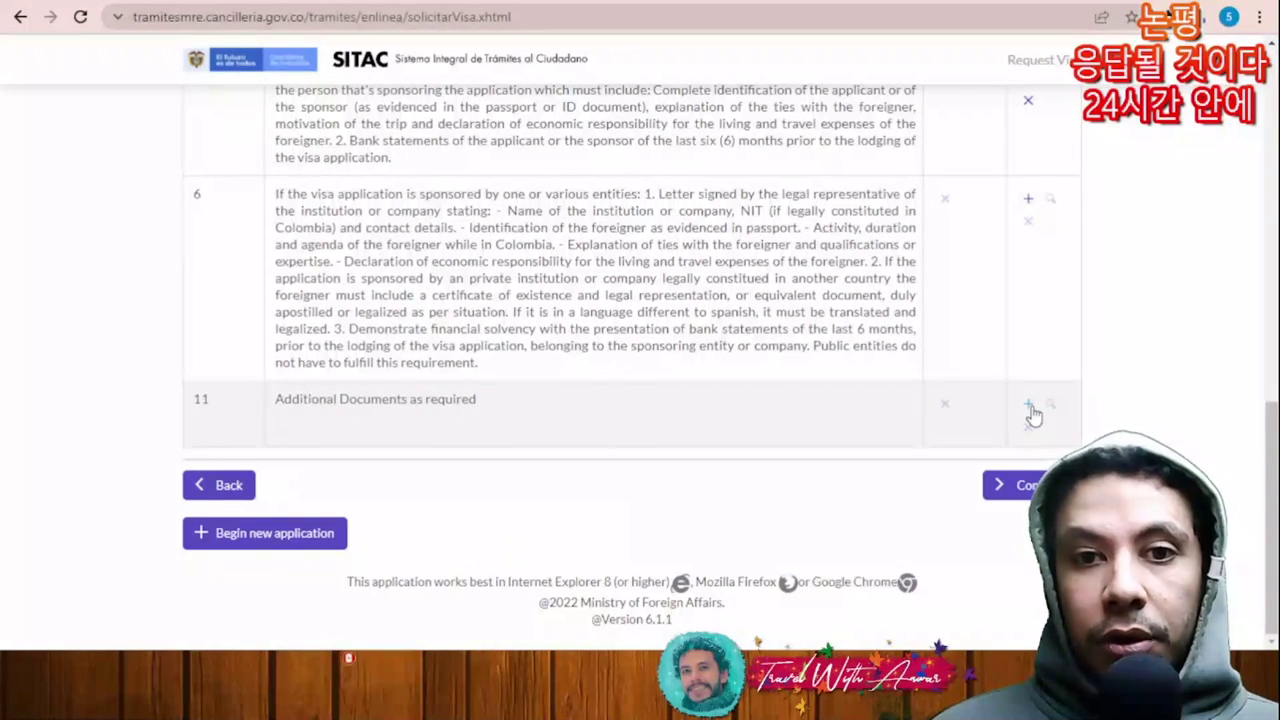
# Upload passport.pdf for document 11, Additional Documents, then continue past the supporting documents step
pyautogui.click(1030, 407)
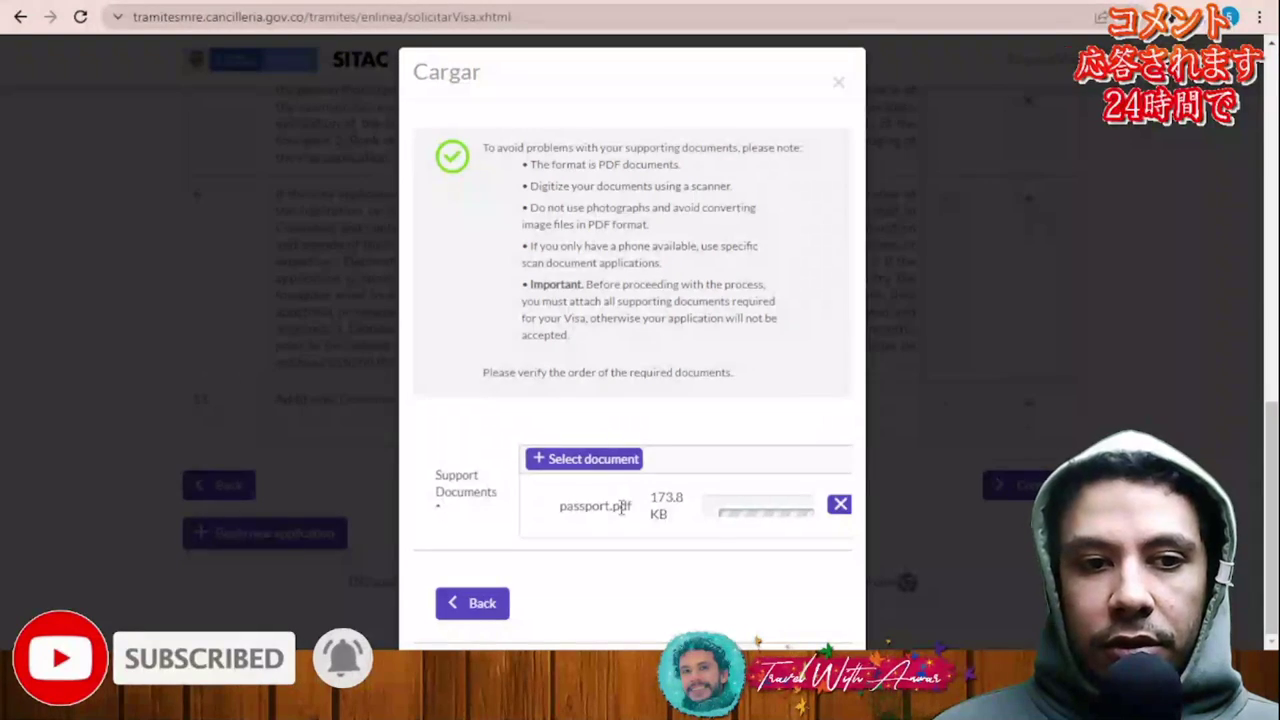
pyautogui.click(480, 622)
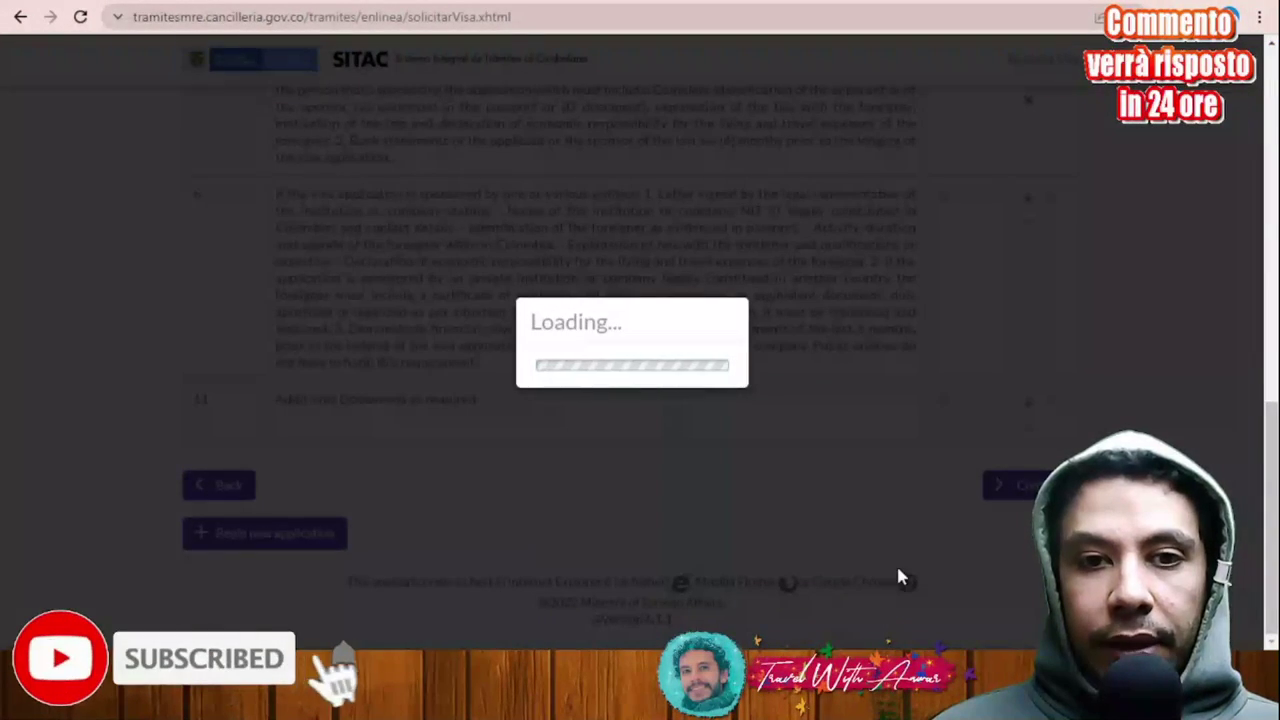
pyautogui.scroll(9, 896, 578)
pyautogui.scroll(-5, 905, 568)
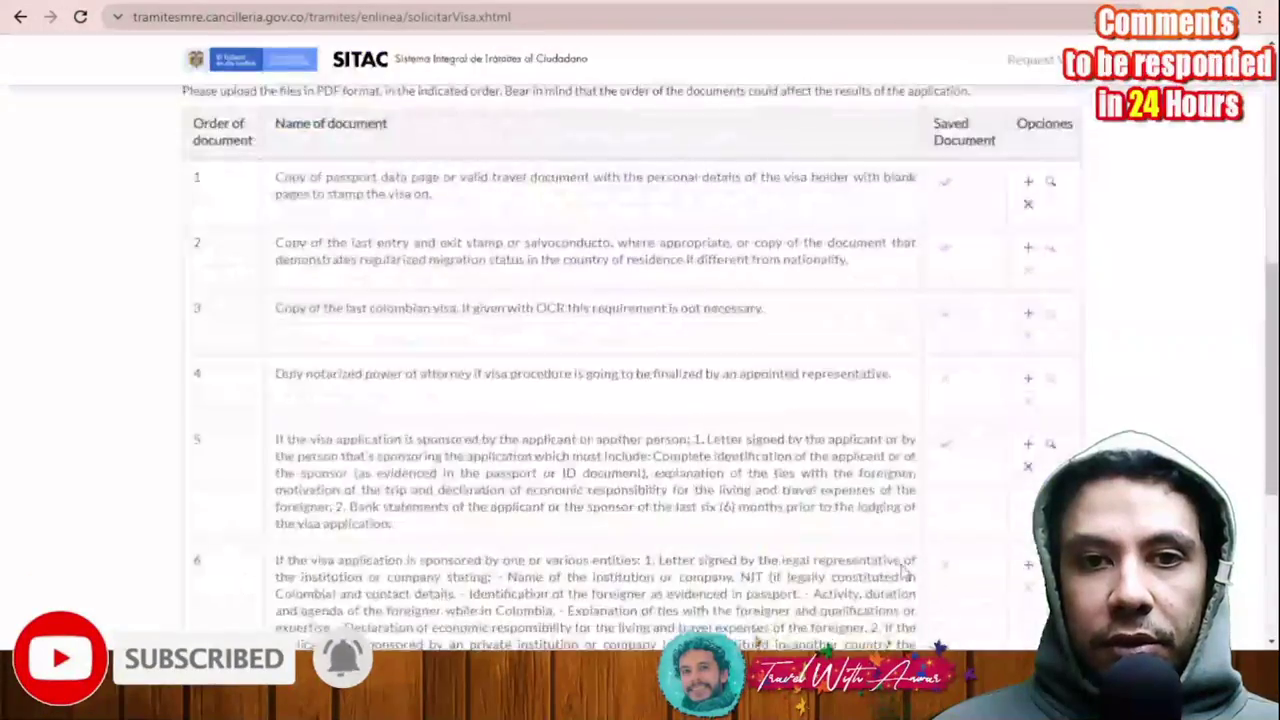
pyautogui.scroll(-4, 905, 568)
pyautogui.click(1010, 485)
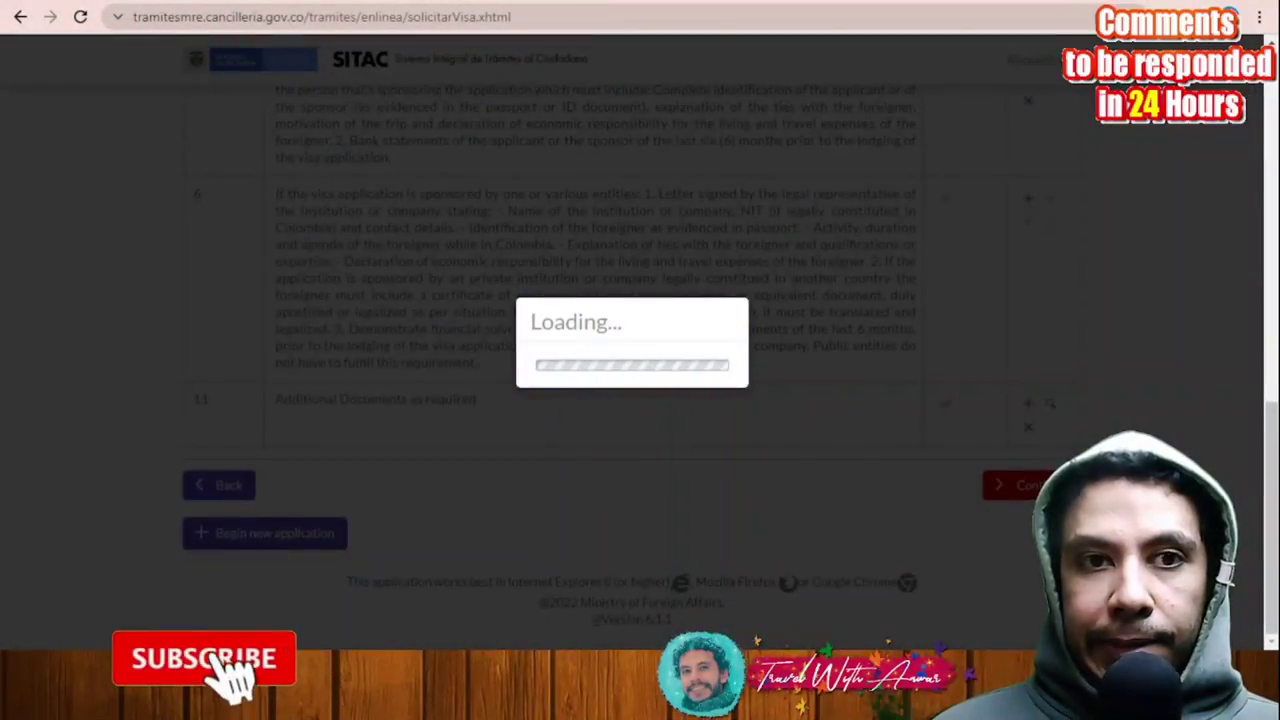
# Scroll through every Confirmation summary section down to the Office section showing C. NUEVA DELHI
pyautogui.scroll(7, 640, 360)
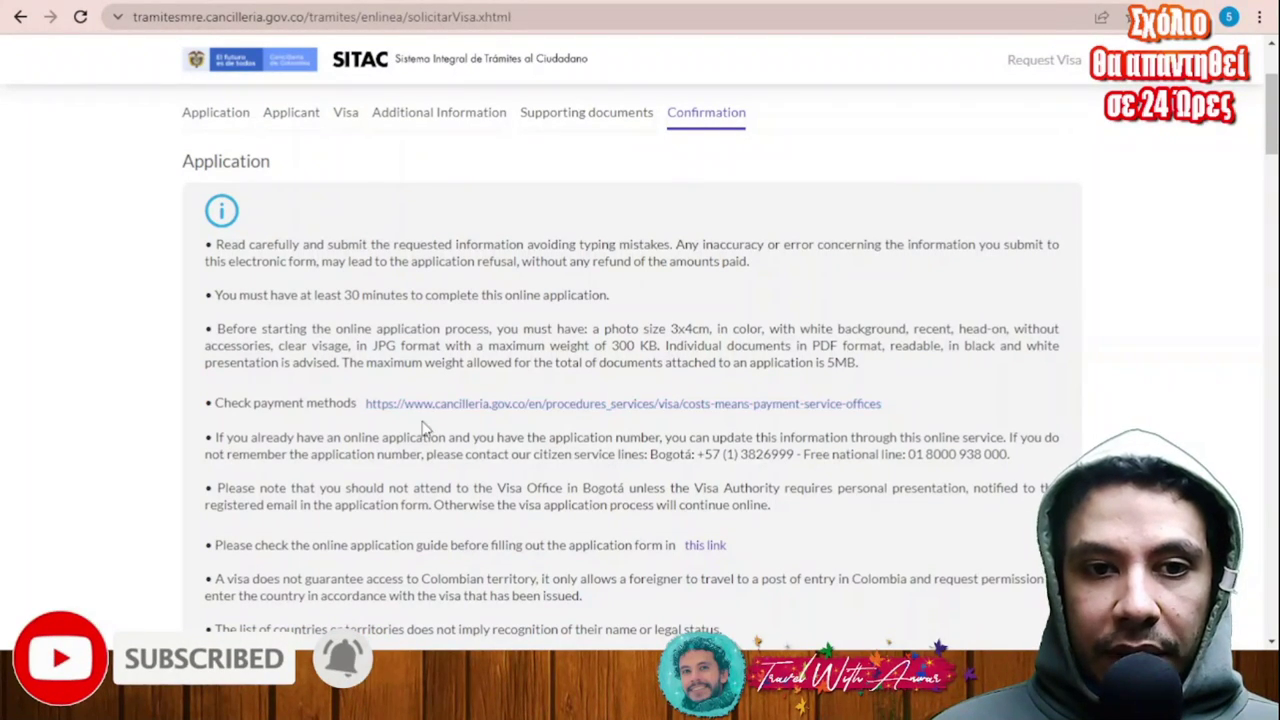
pyautogui.scroll(-1, 770, 405)
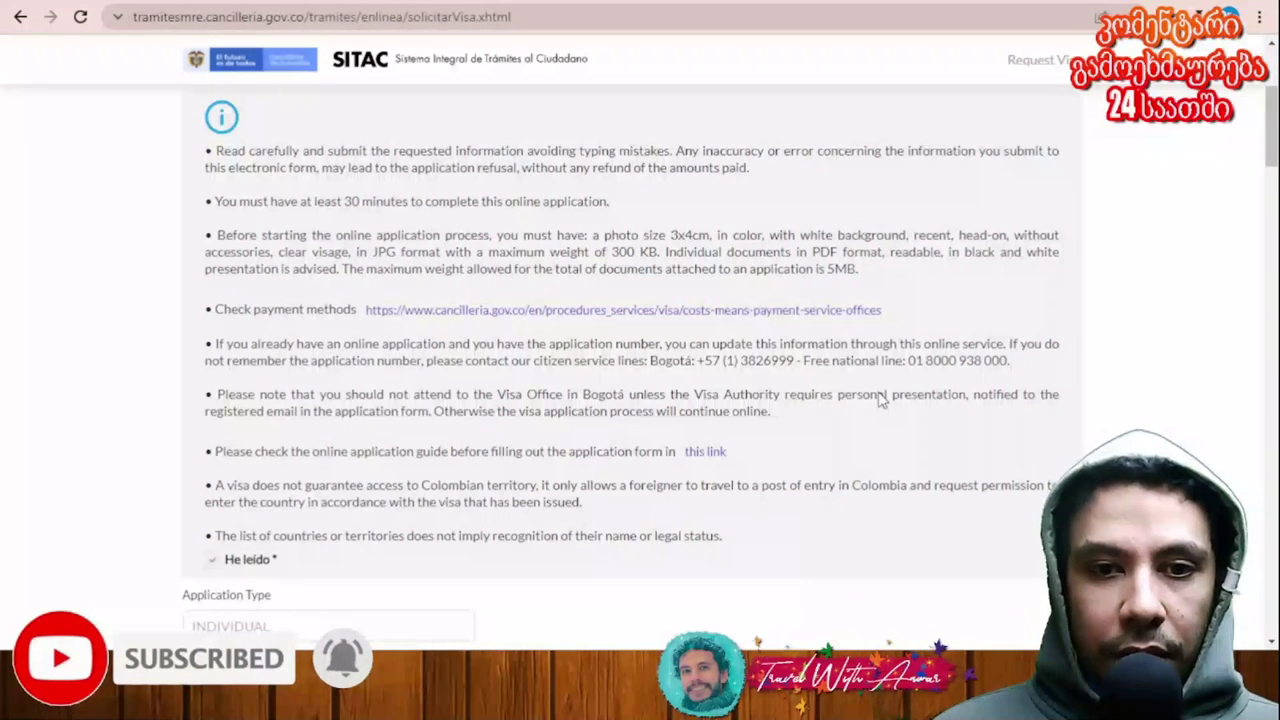
pyautogui.scroll(-1, 880, 400)
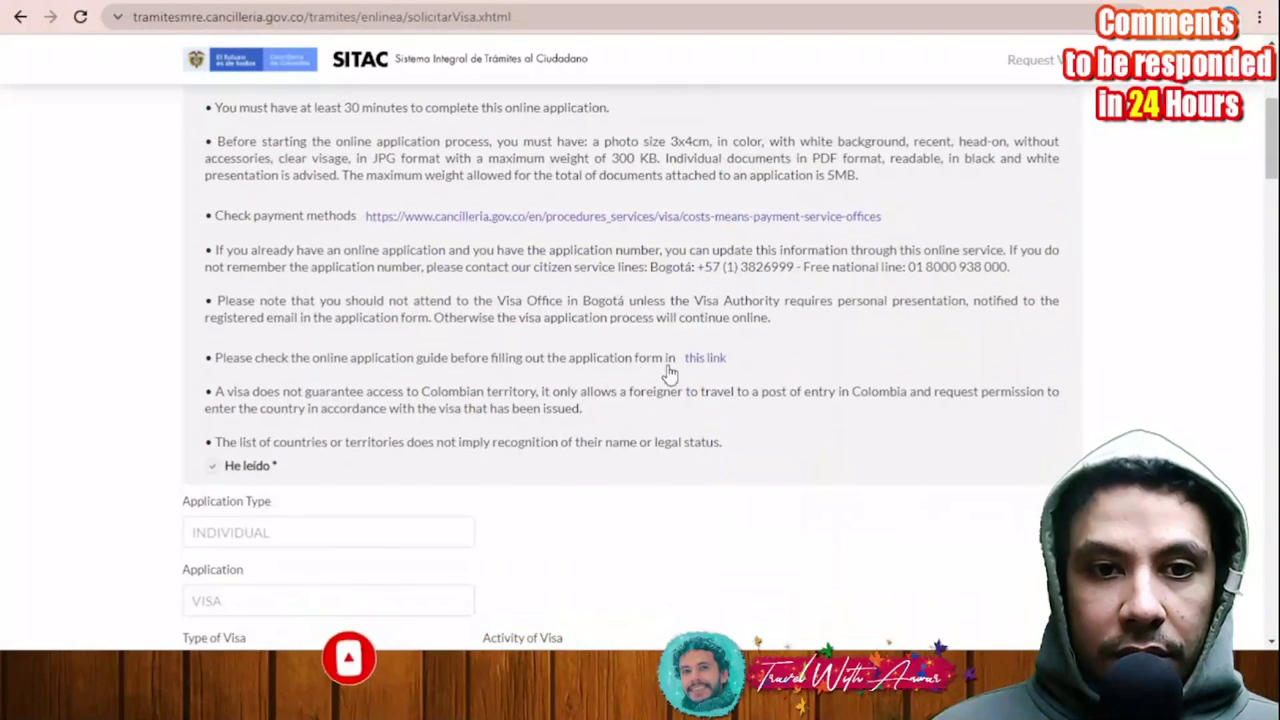
pyautogui.scroll(-5, 820, 400)
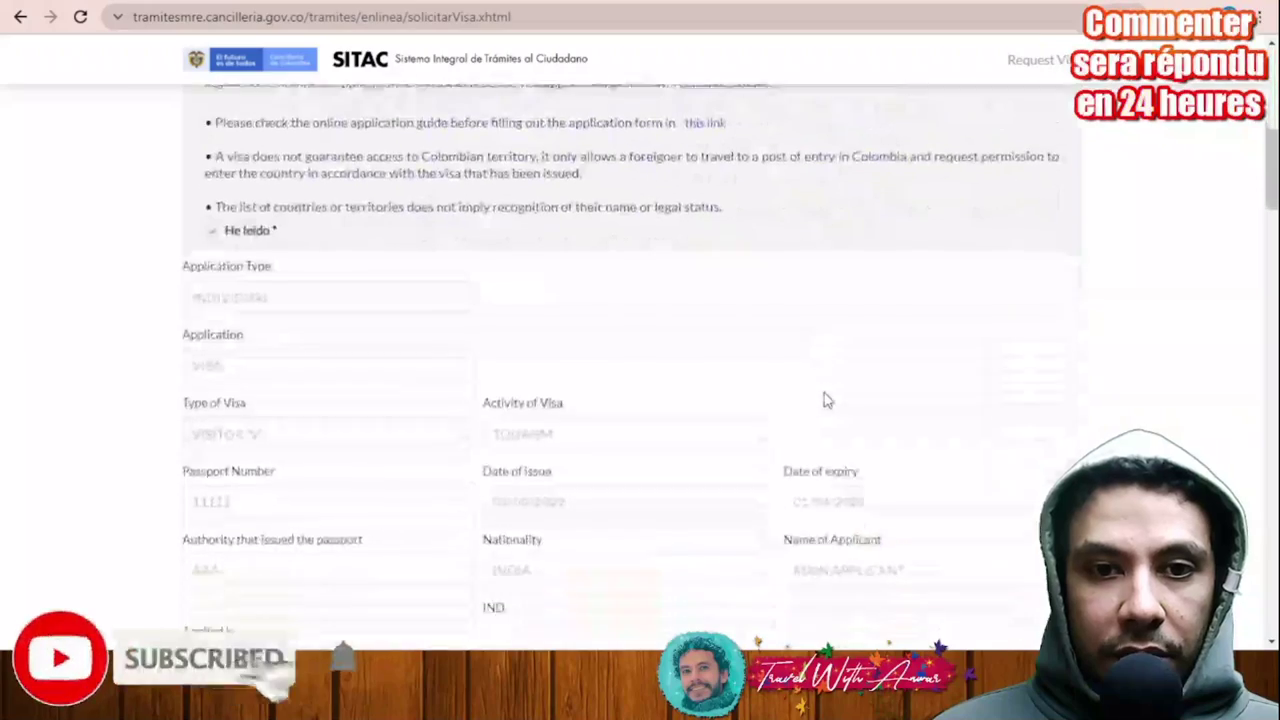
pyautogui.scroll(-8, 826, 400)
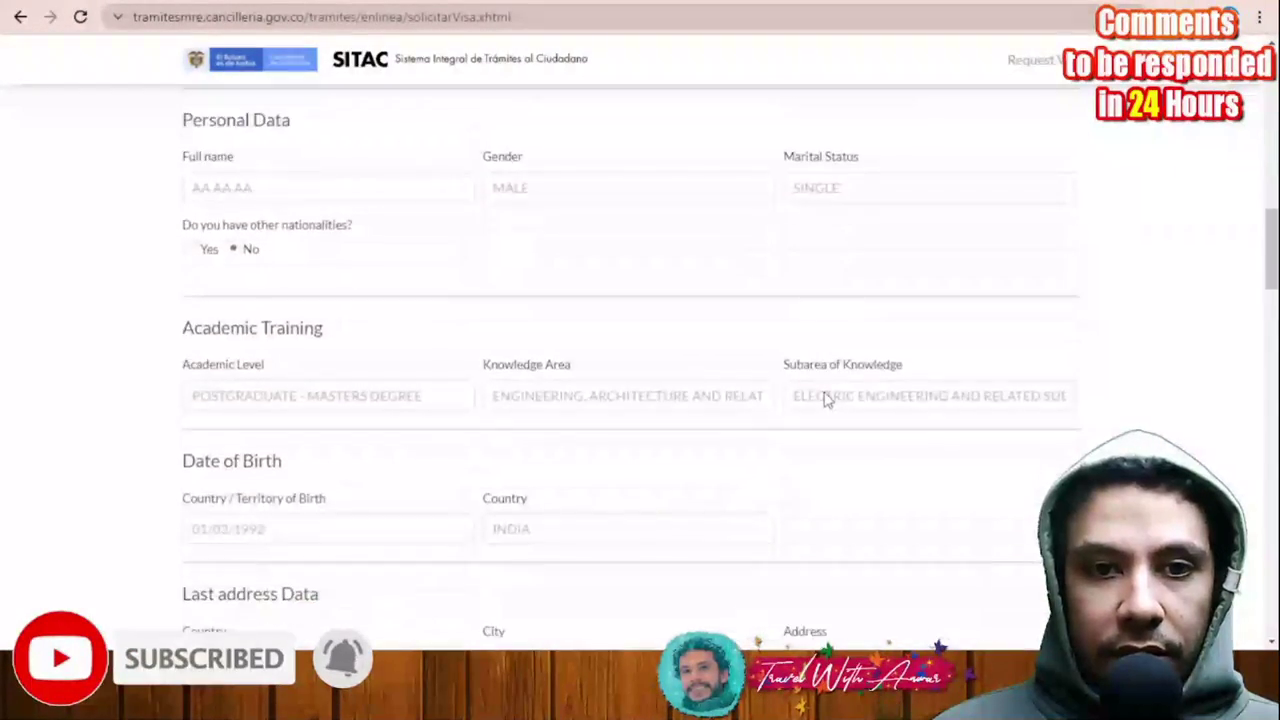
pyautogui.scroll(-2, 826, 400)
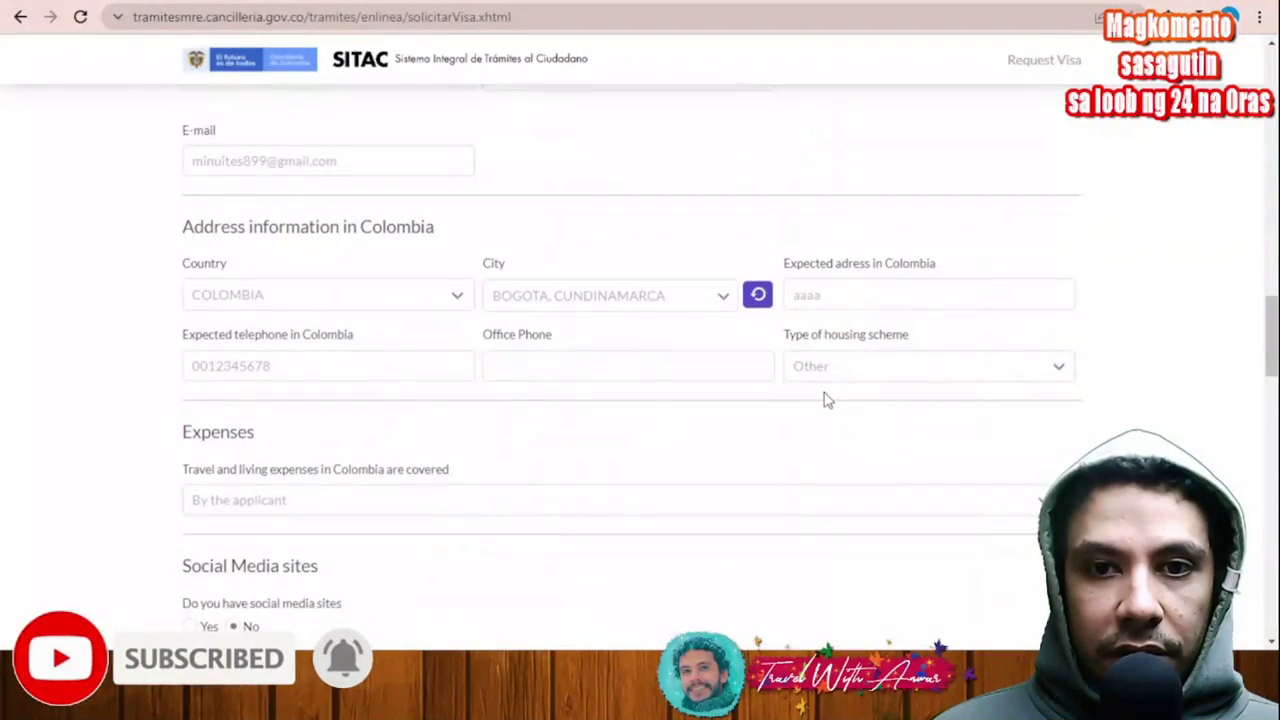
pyautogui.scroll(-10, 826, 400)
pyautogui.scroll(-10, 826, 400)
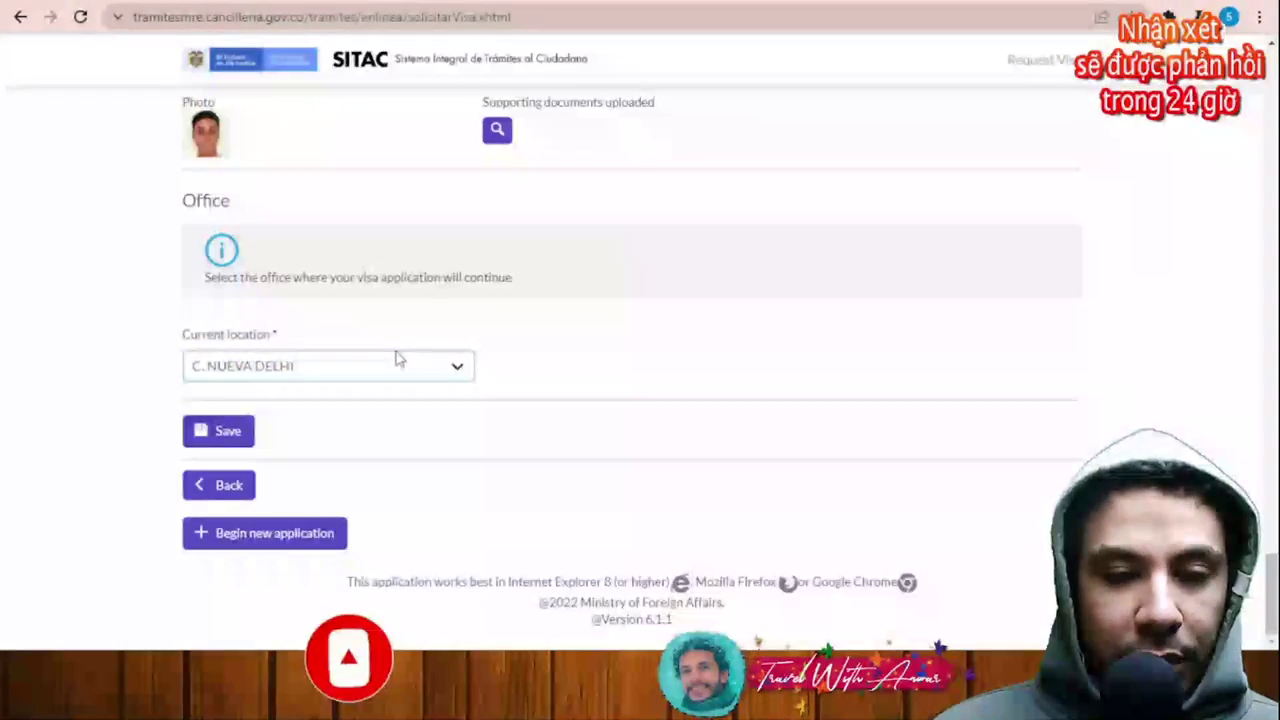
# Save the confirmed application to register it and reach the Application Payment page
pyautogui.click(220, 431)
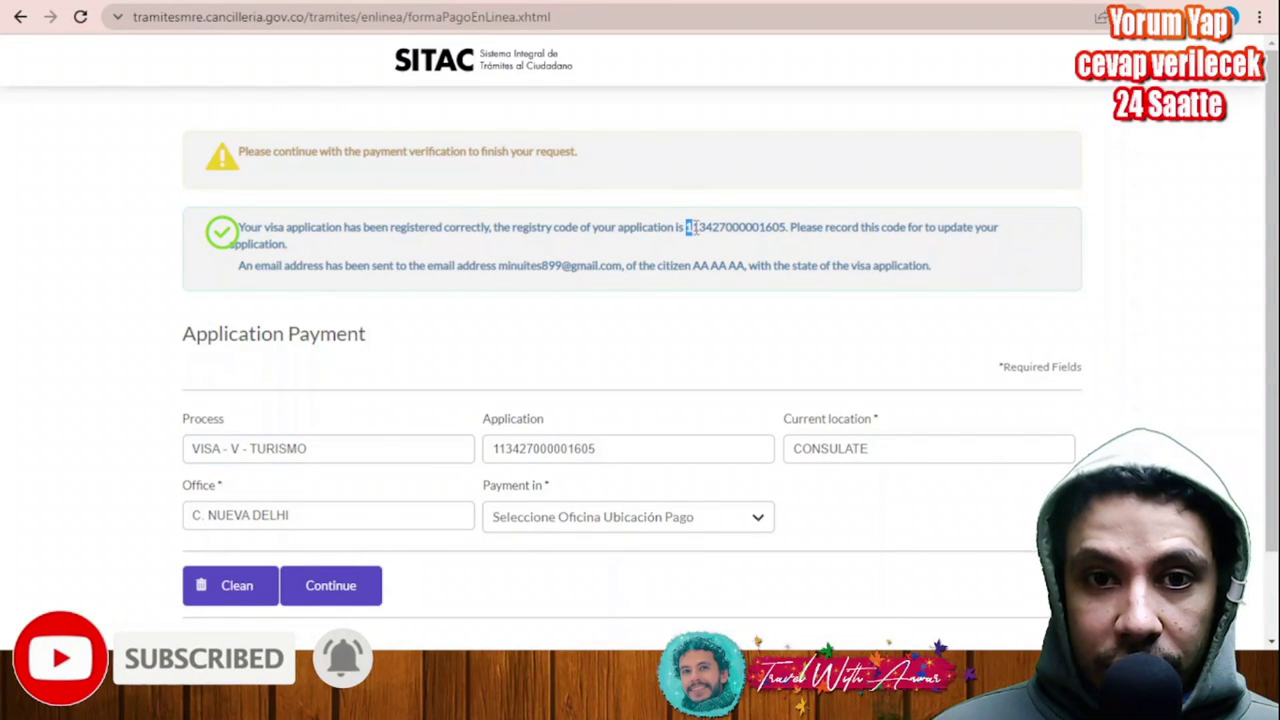
pyautogui.moveTo(748, 229); pyautogui.dragTo(787, 229)
pyautogui.hotkey('ctrl', 'c')
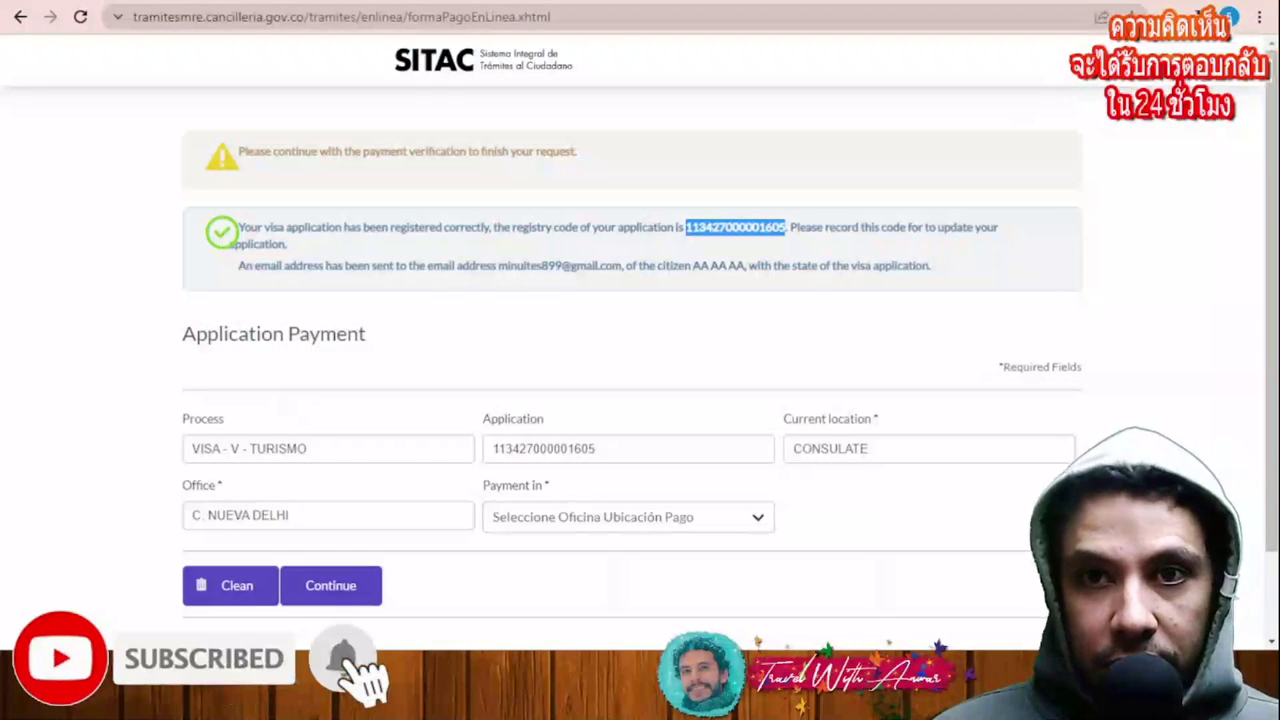
pyautogui.hotkey('ctrl', 't')
pyautogui.hotkey('ctrl', 'v')
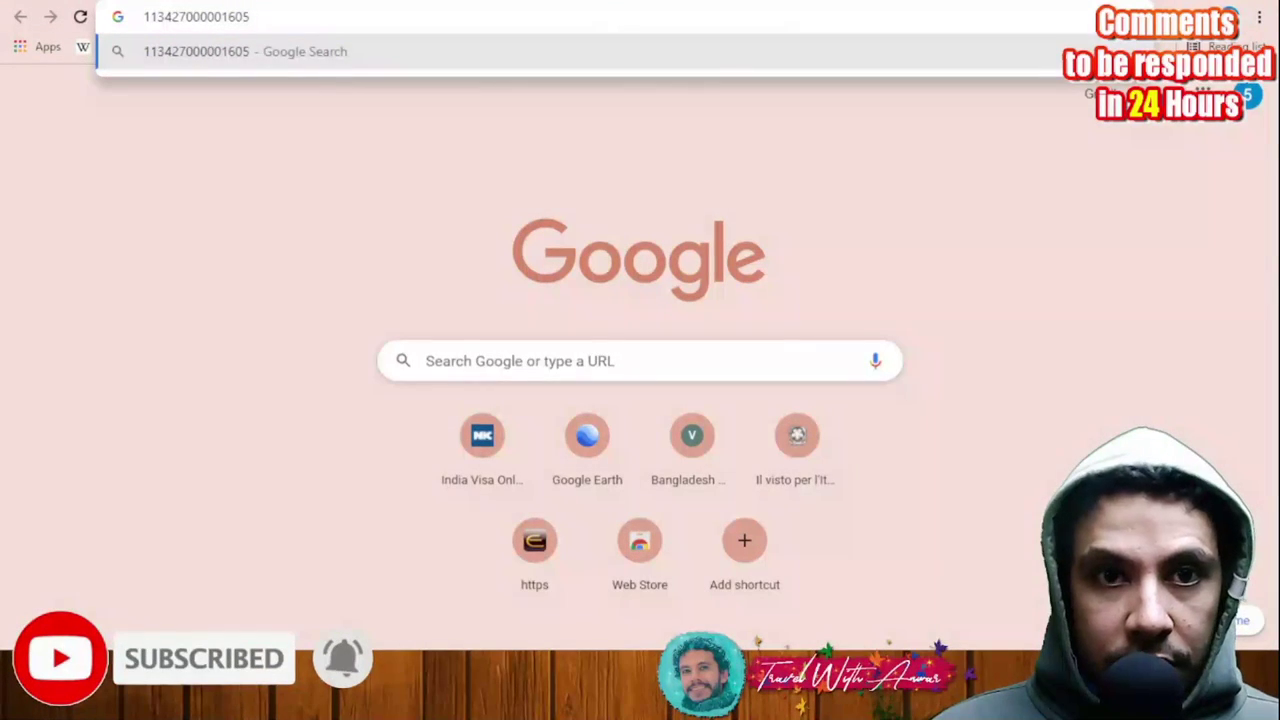
pyautogui.hotkey('ctrl', 'w')
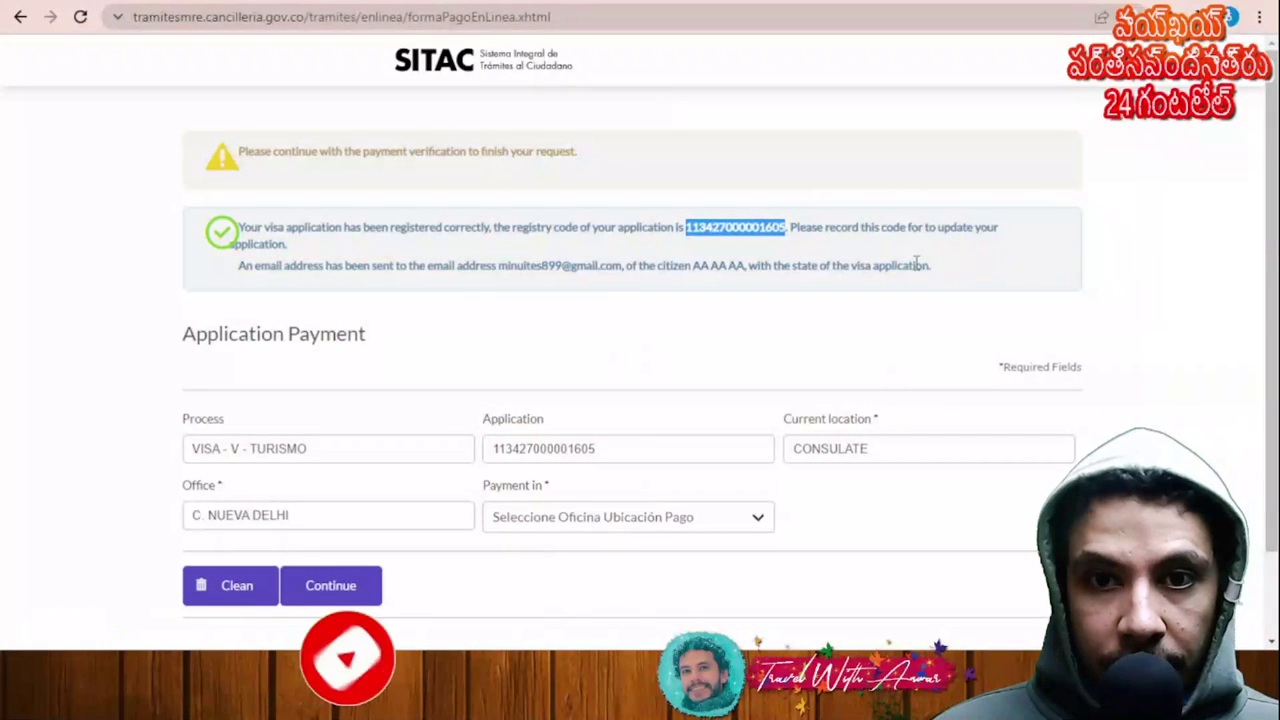
pyautogui.click(843, 233)
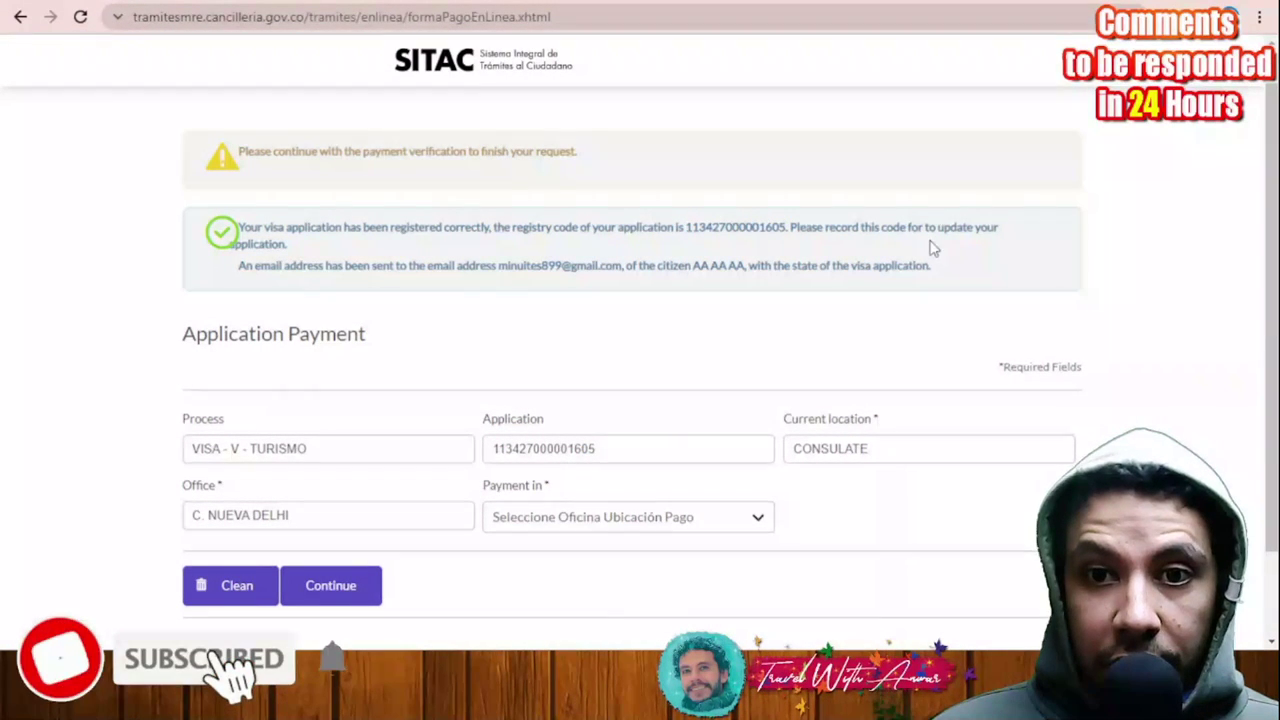
pyautogui.scroll(-1, 966, 246)
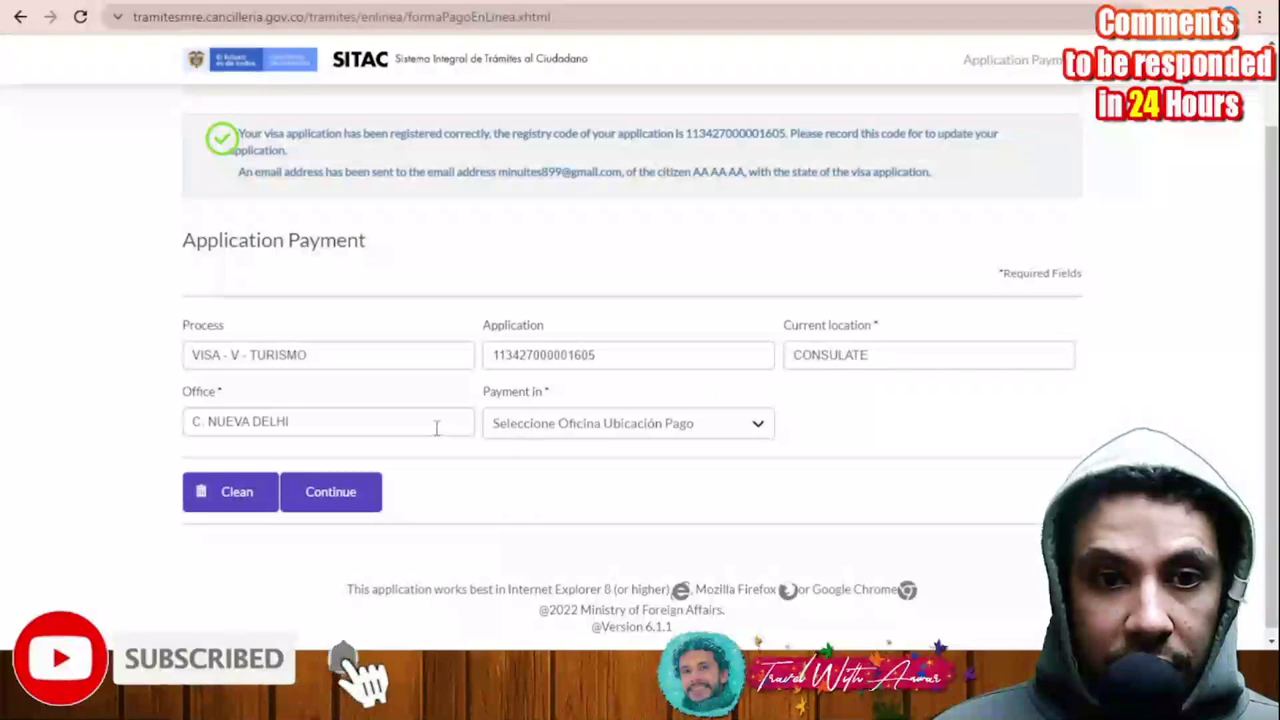
pyautogui.scroll(-1, 900, 460)
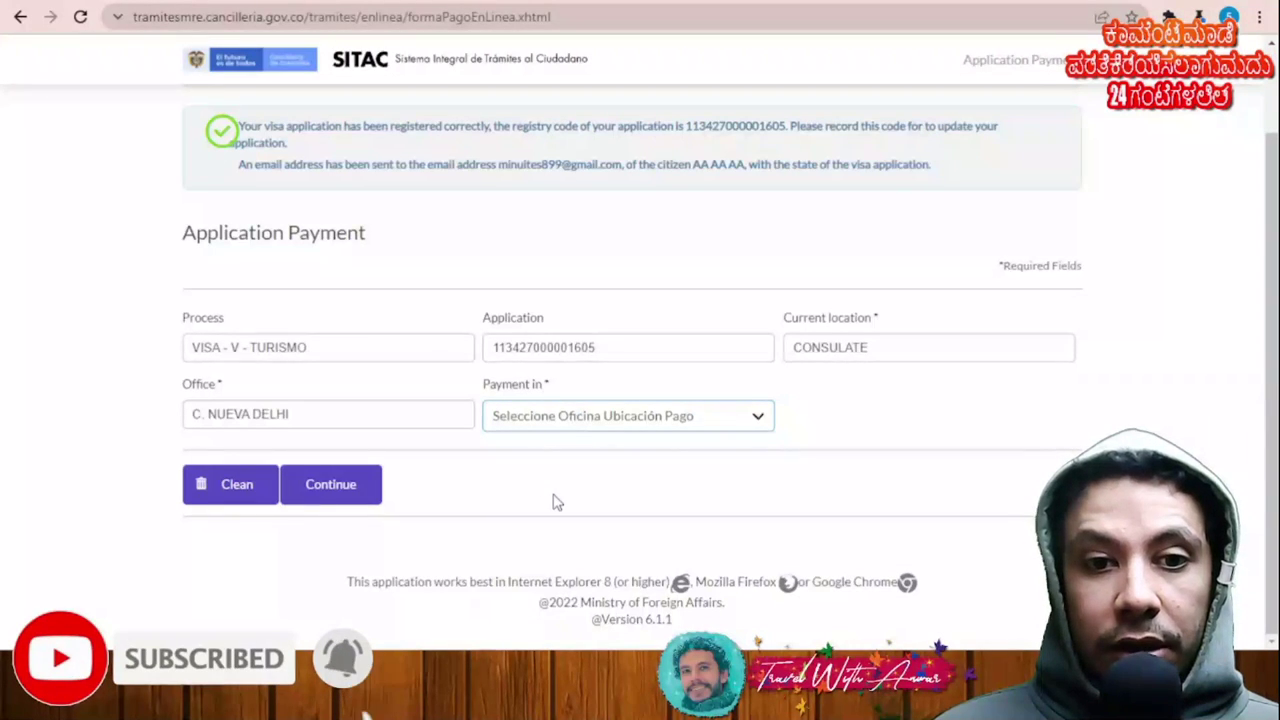
# Set Payment in to CREDIT CARD PAYMENT and continue to the Pago en línea page
pyautogui.press('Down')
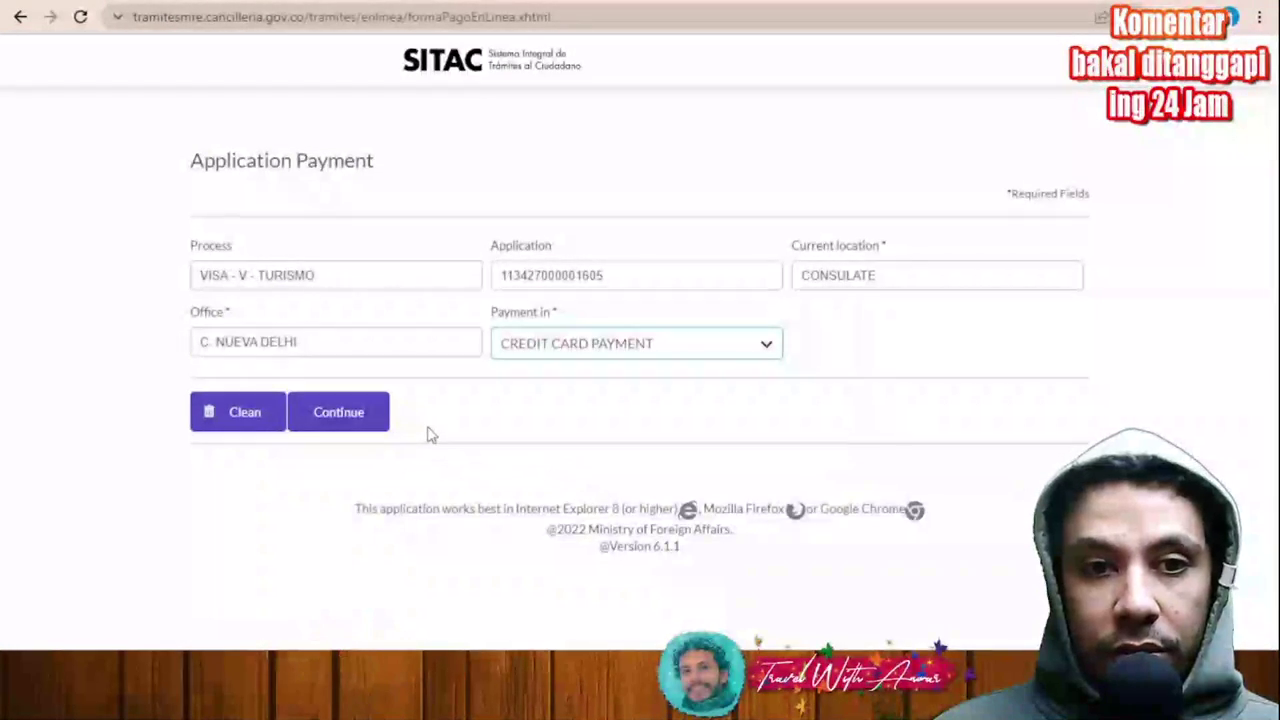
pyautogui.click(360, 418)
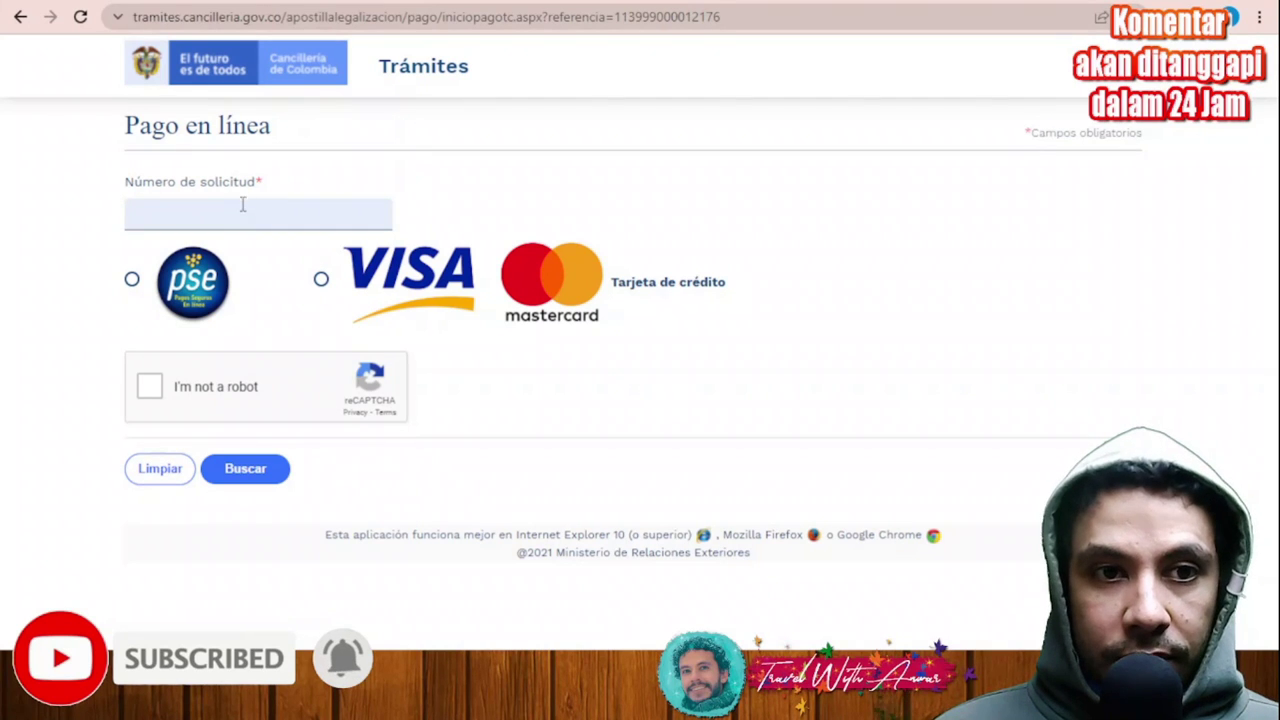
# Paste the registry code into Número de solicitud, then go back to SITAC's payment page
pyautogui.click(214, 216)
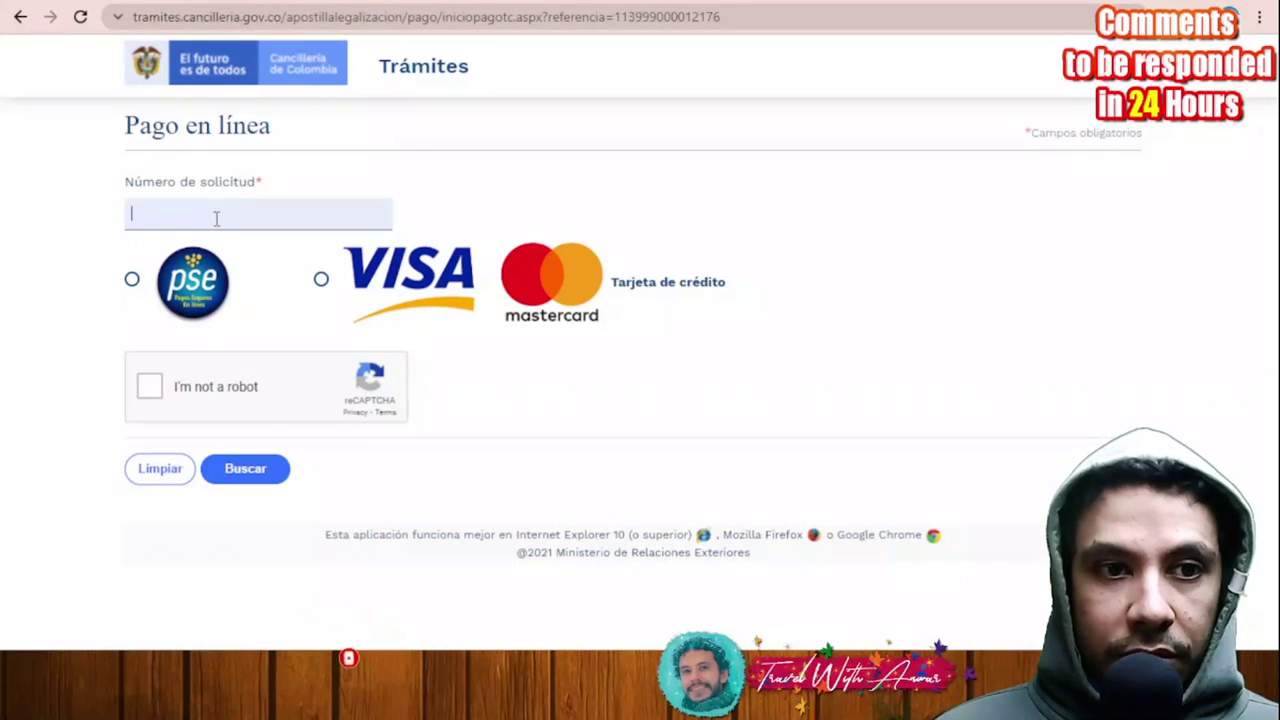
pyautogui.hotkey('ctrl', 'v')
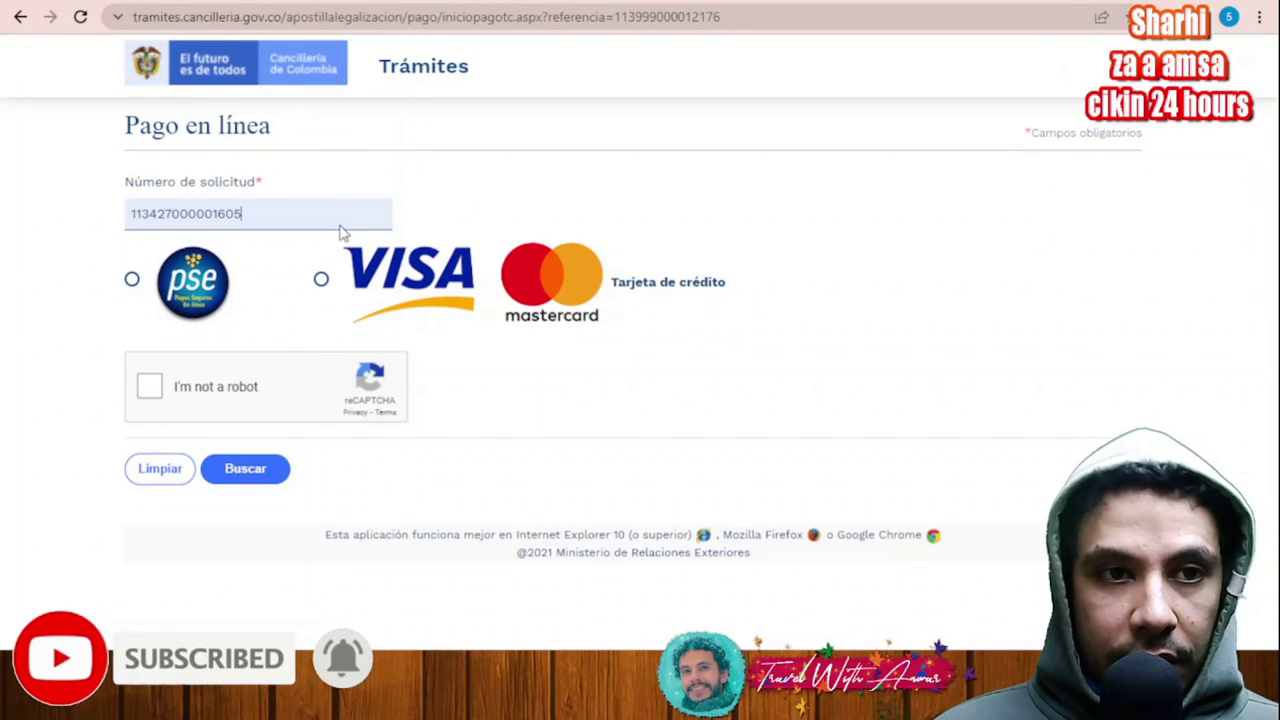
pyautogui.click(18, 18)
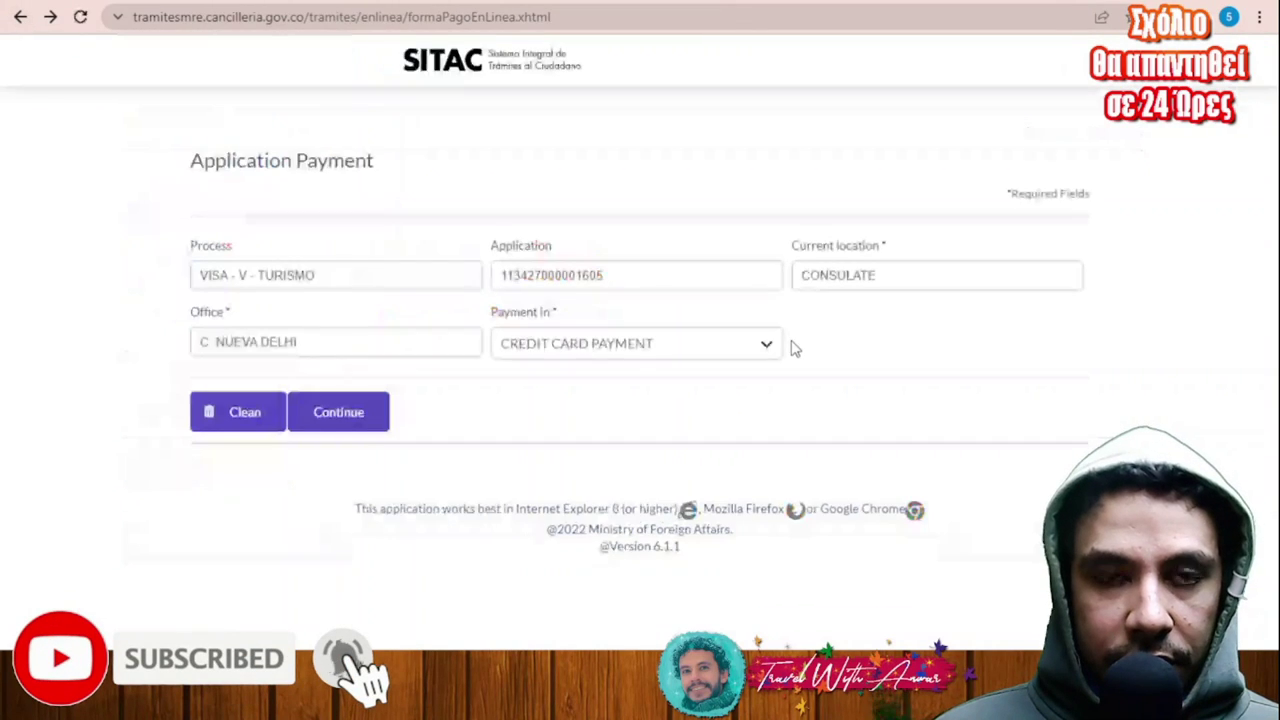
# Review the consulate's pay-at-office notice, then reselect CREDIT CARD PAYMENT in the Payment in dropdown
pyautogui.click(537, 346)
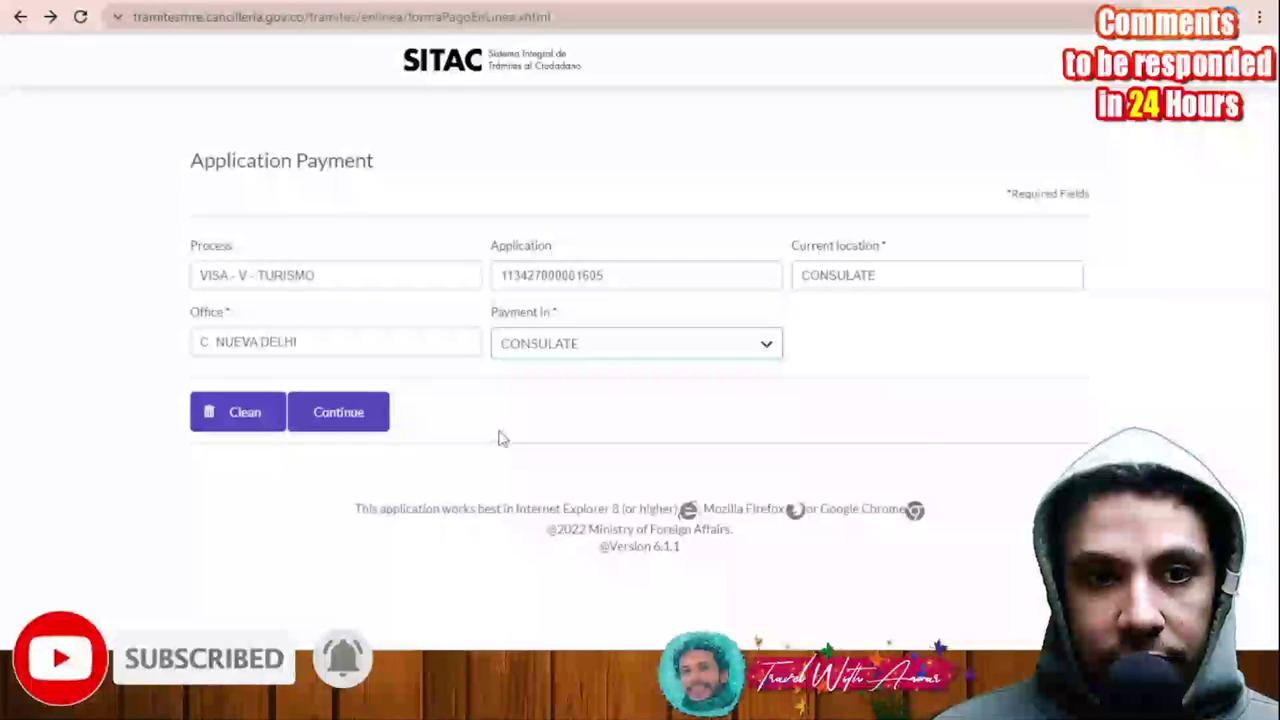
pyautogui.click(372, 416)
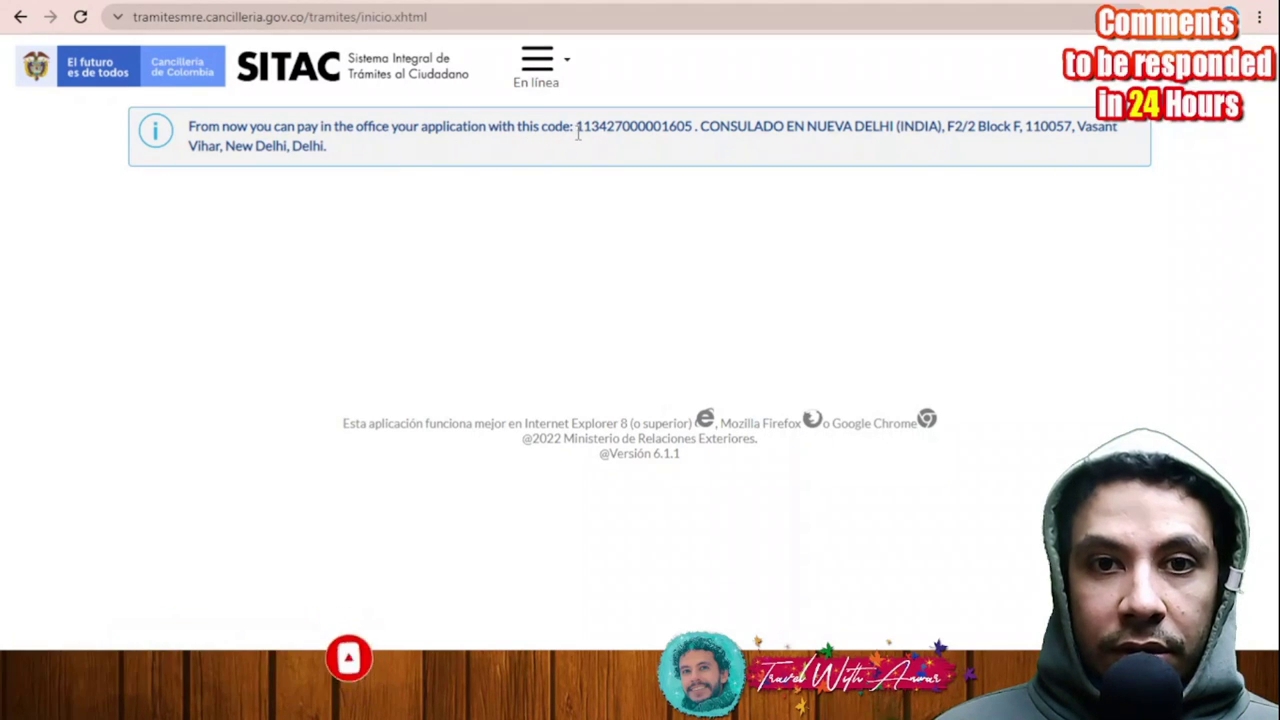
pyautogui.moveTo(576, 130); pyautogui.dragTo(614, 130)
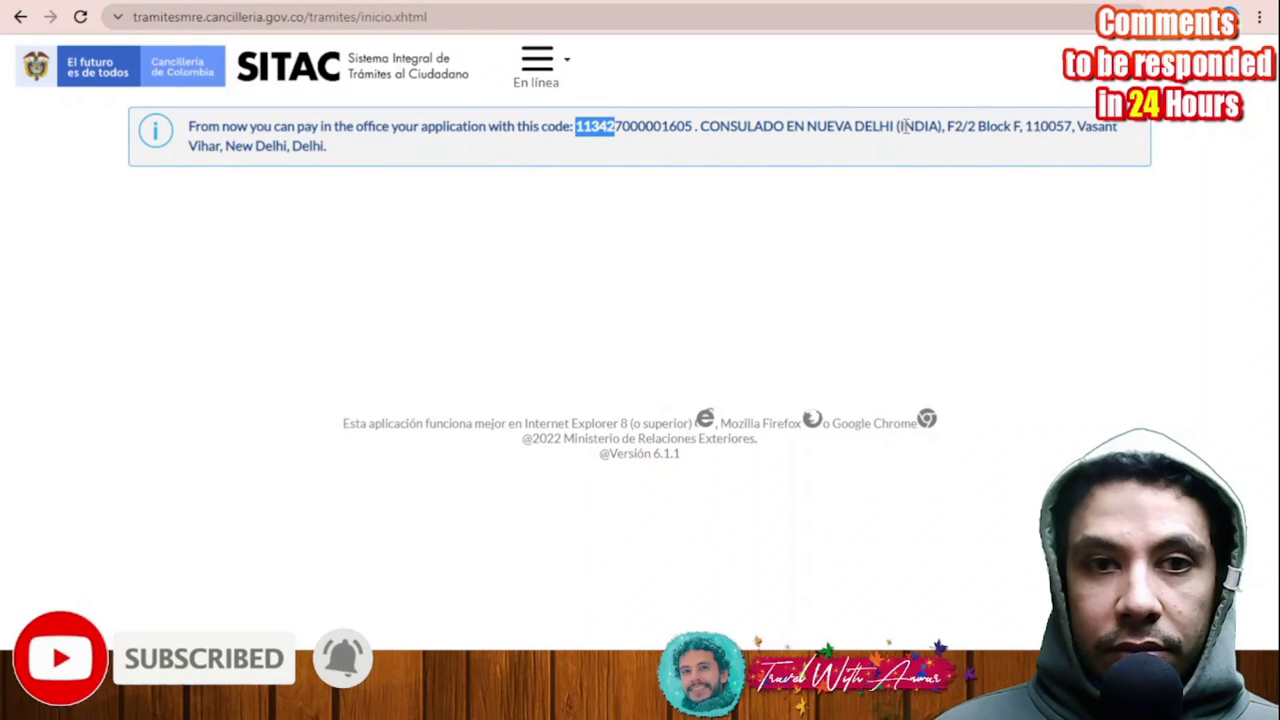
pyautogui.moveTo(701, 130); pyautogui.dragTo(327, 148)
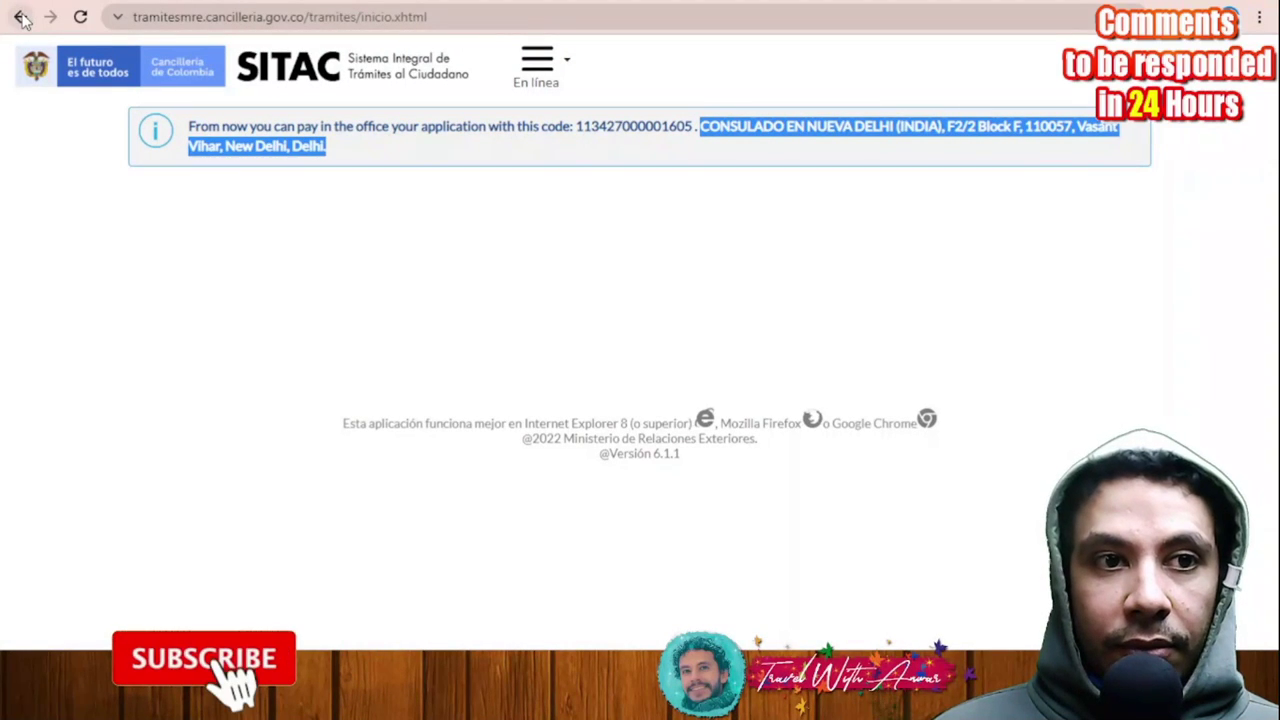
pyautogui.click(670, 352)
pyautogui.click(686, 425)
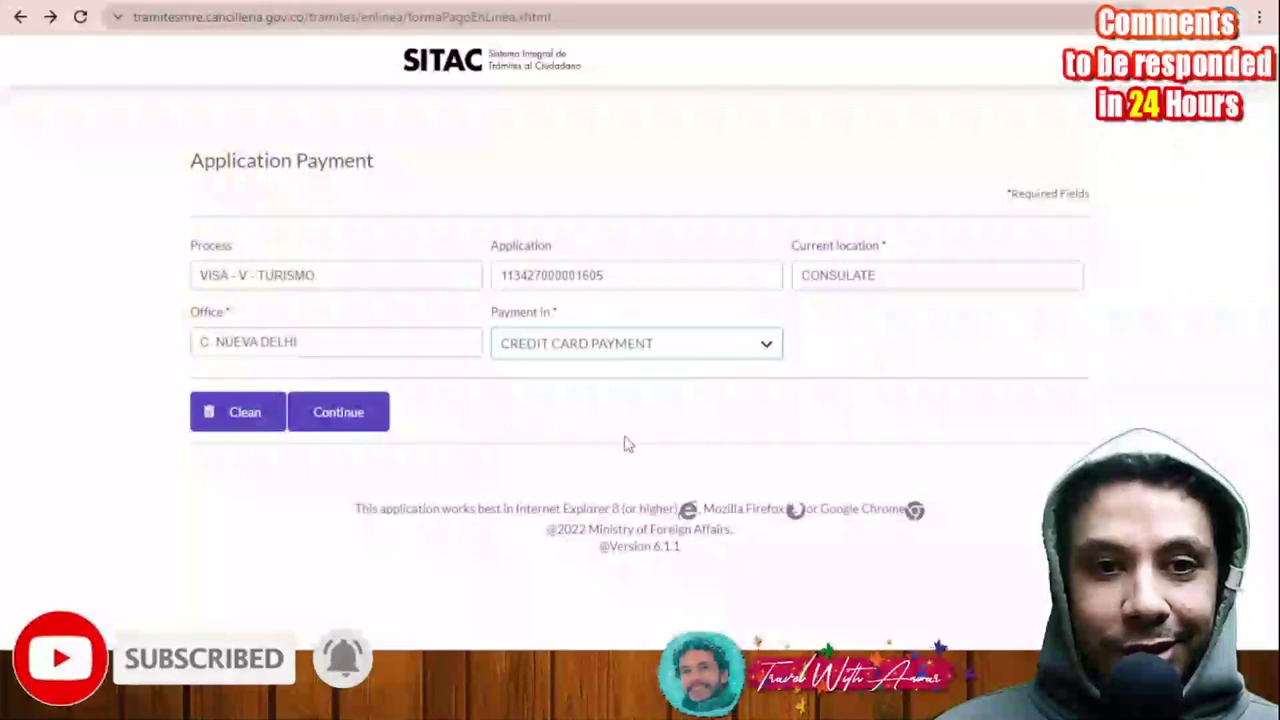
# Choose VISA/Tarjeta de crédito, enter the application number, pass the robot check and search it
pyautogui.click(352, 418)
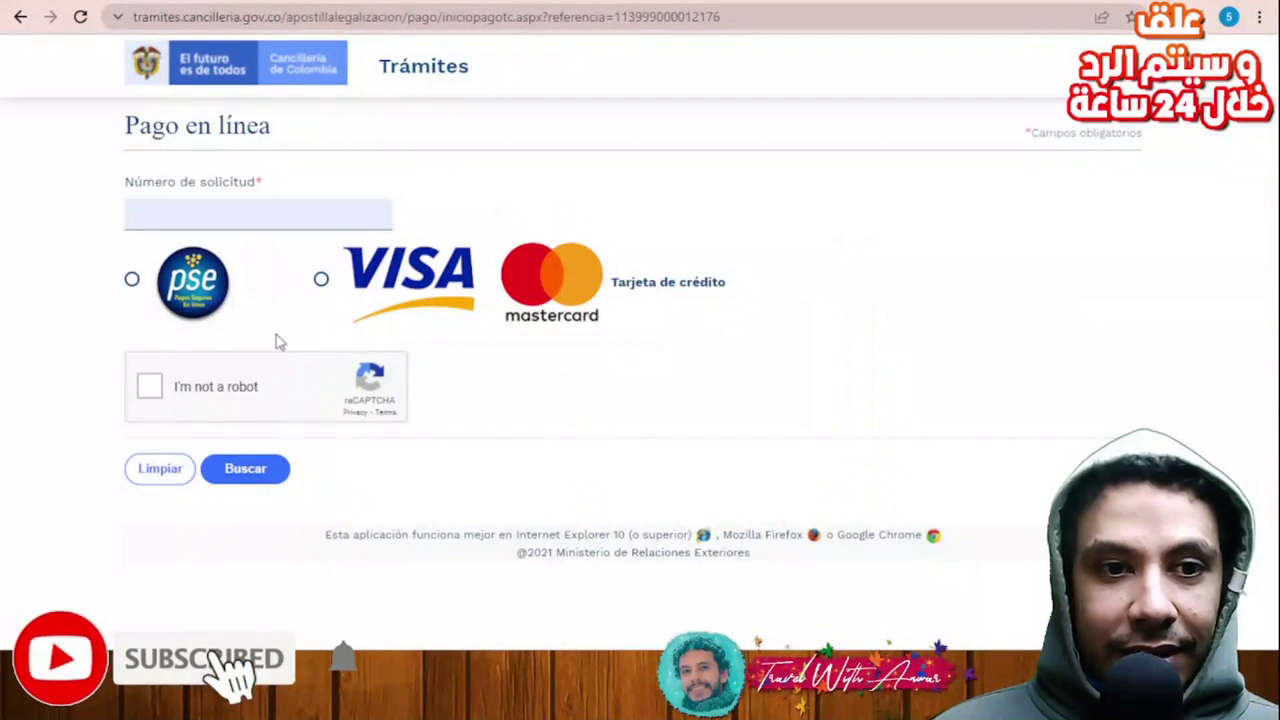
pyautogui.click(322, 281)
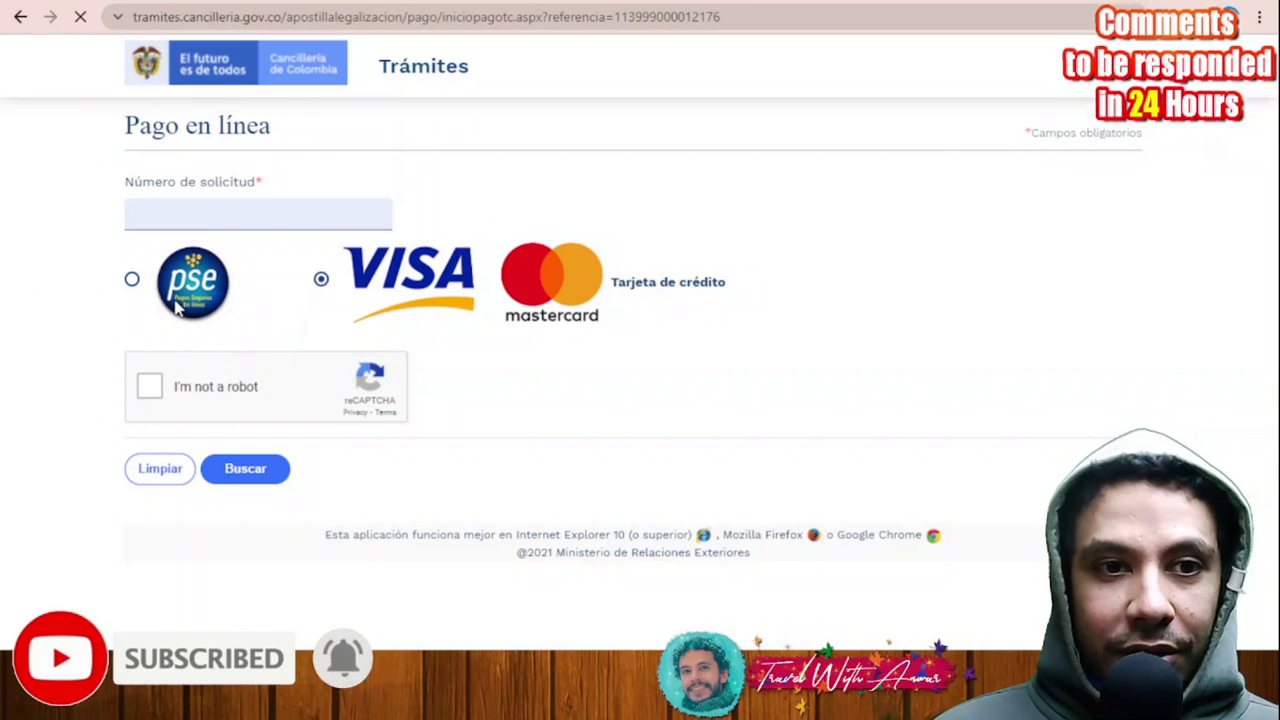
pyautogui.click(211, 213)
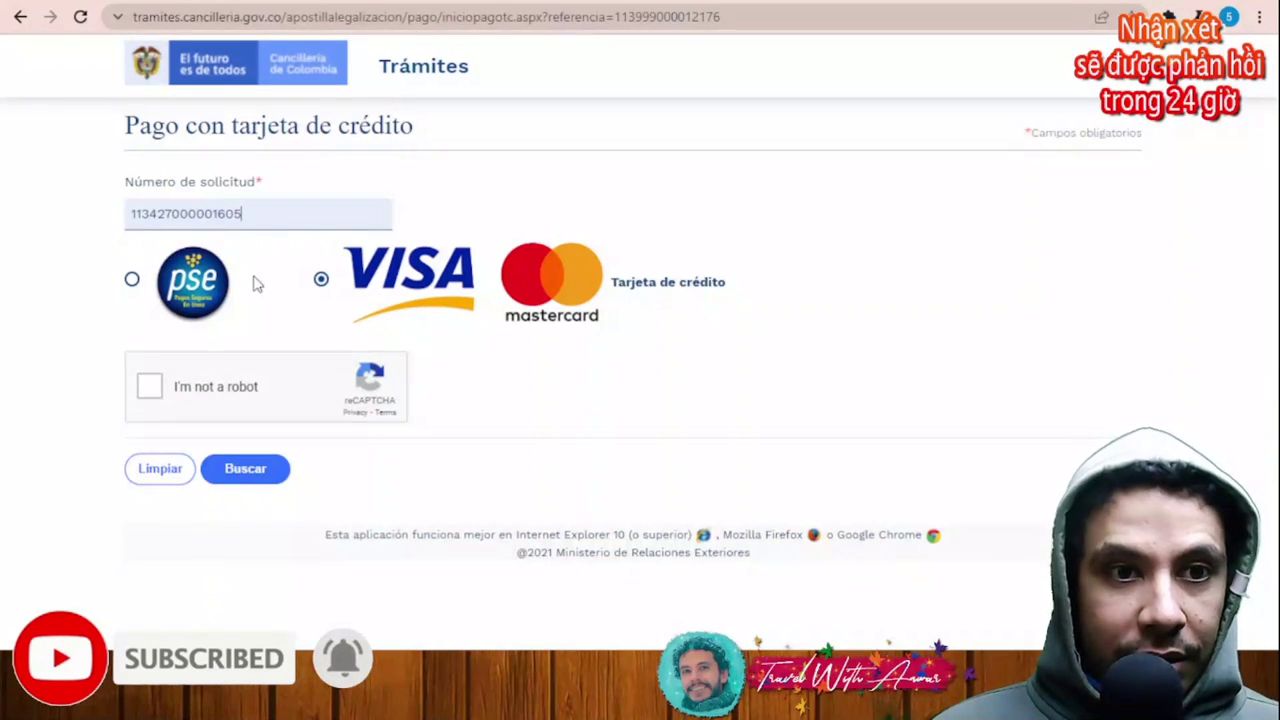
pyautogui.click(150, 386)
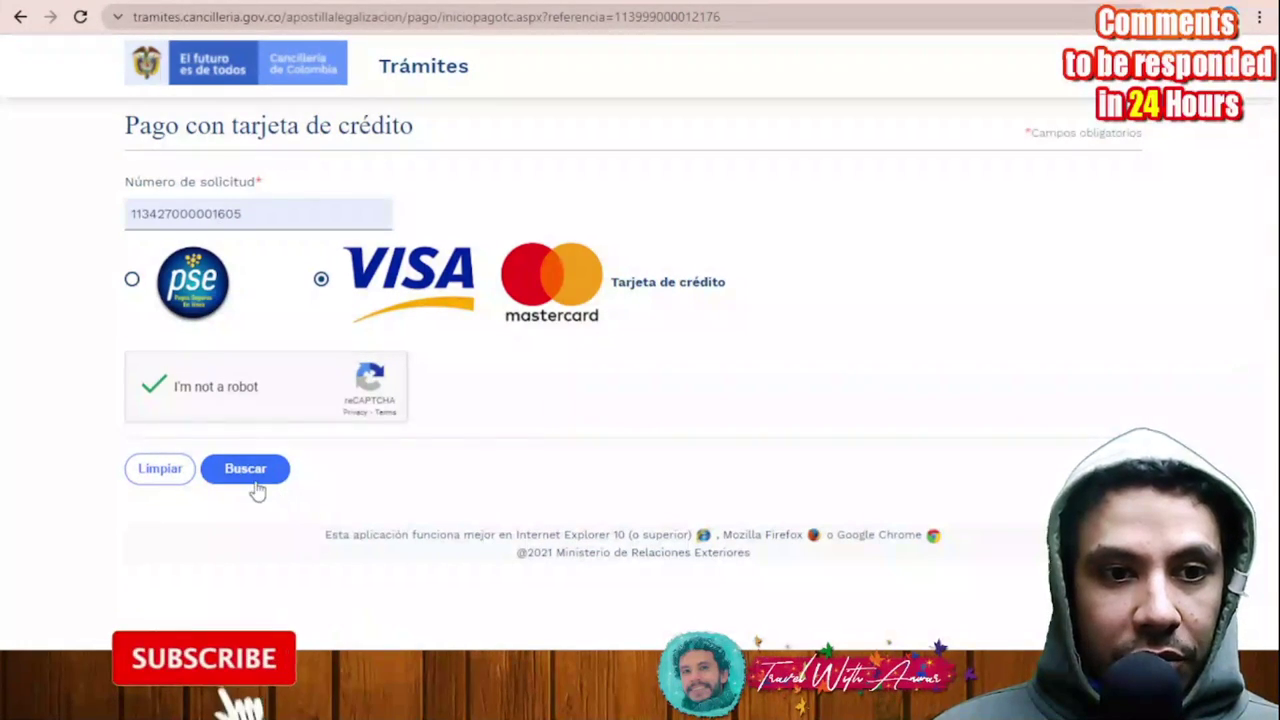
pyautogui.click(256, 483)
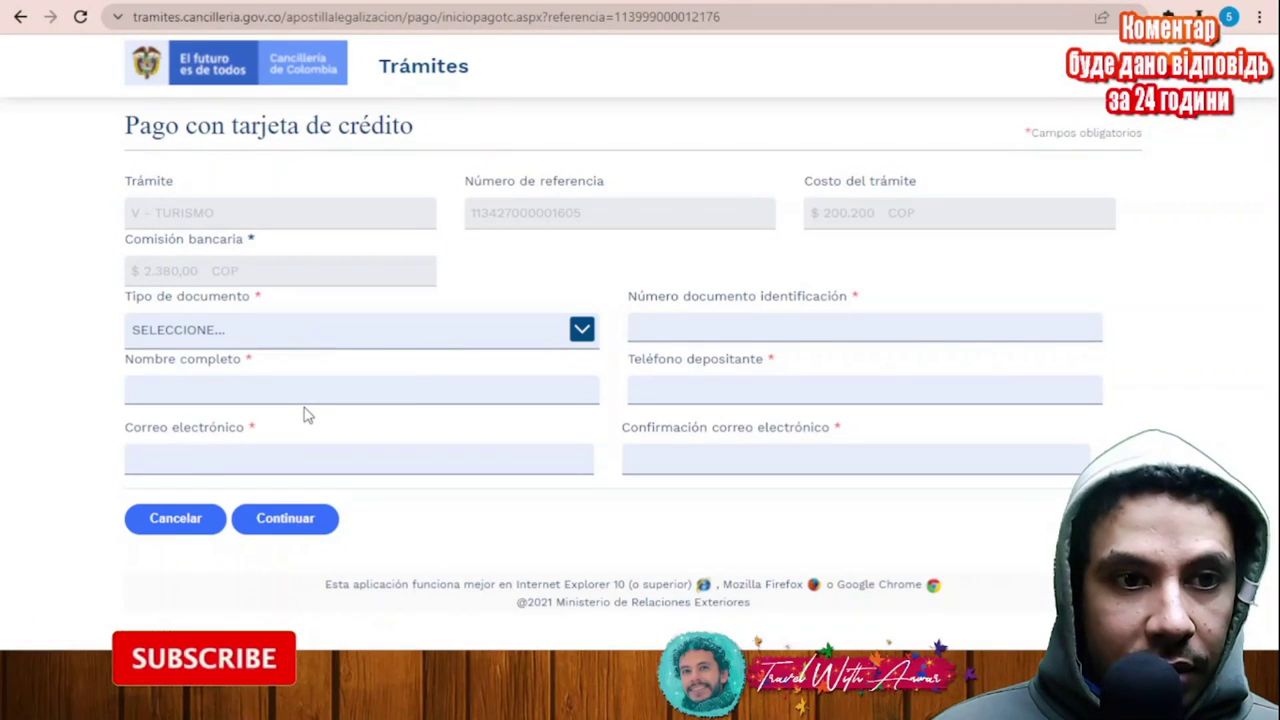
# Enter PASAPORTE as document type, the ID number, full name and e-mail twice, then submit
pyautogui.press('p')
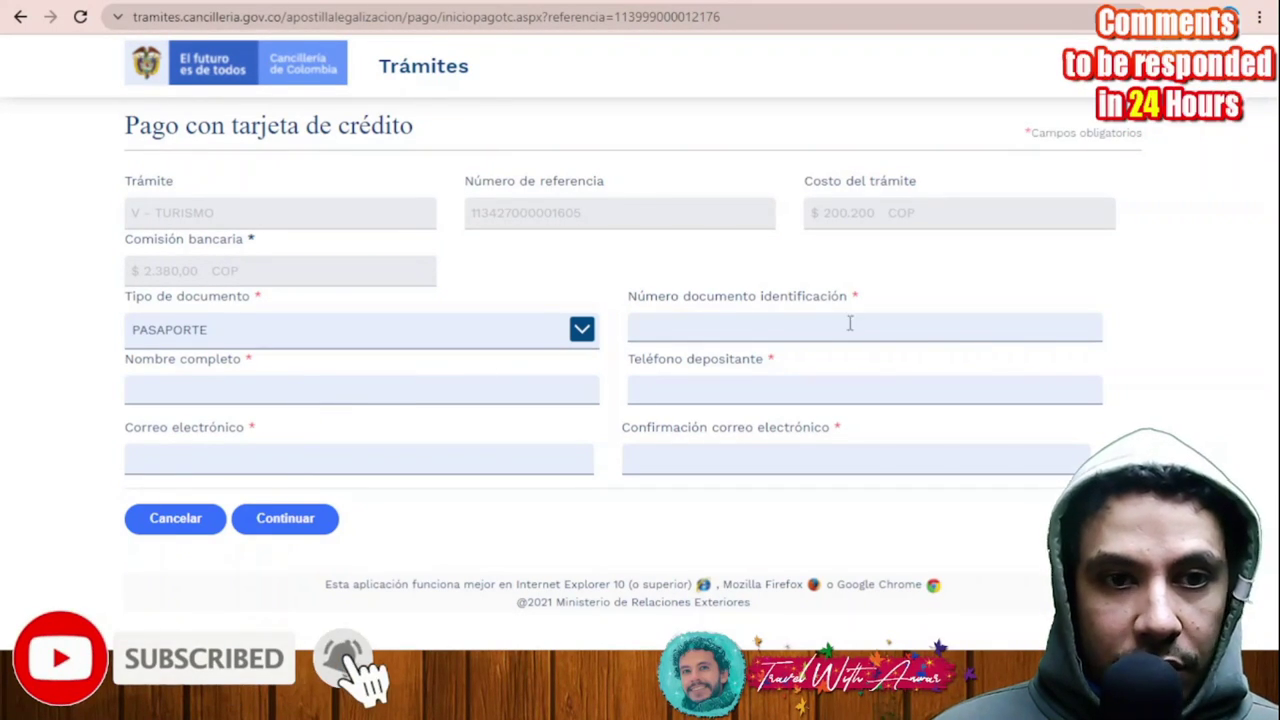
pyautogui.click(790, 323)
pyautogui.write('12334')
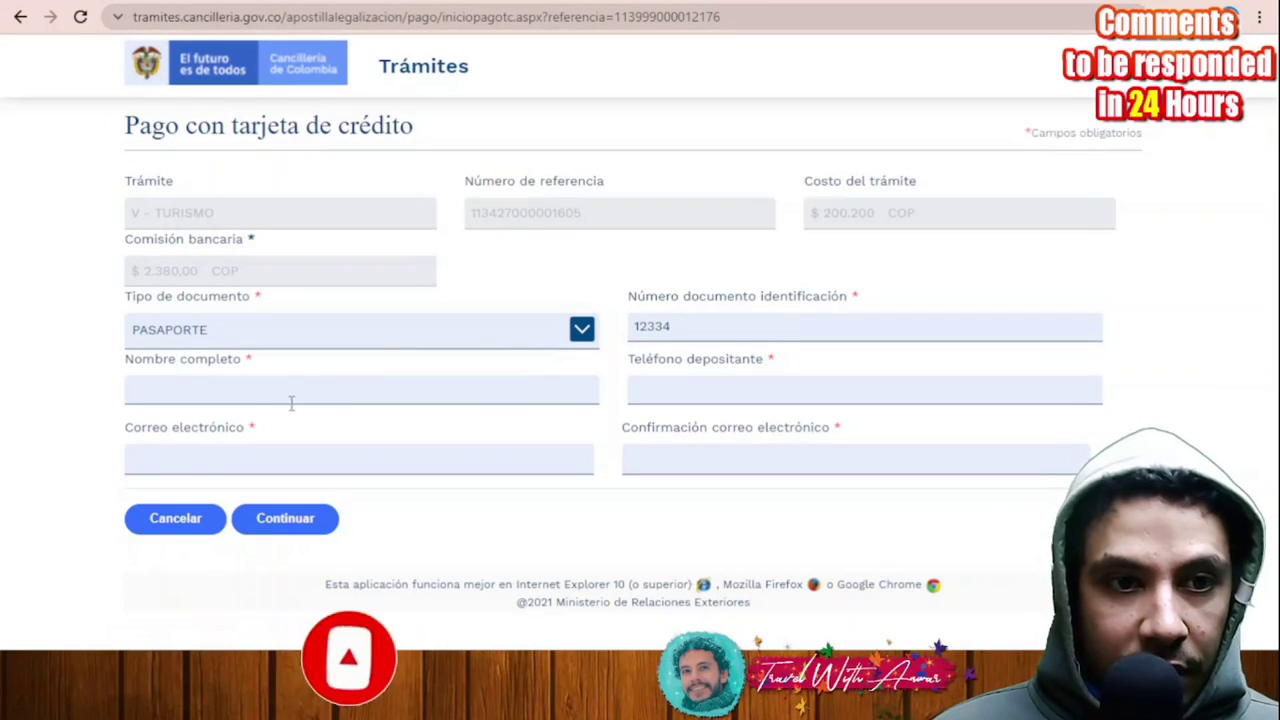
pyautogui.click(281, 393)
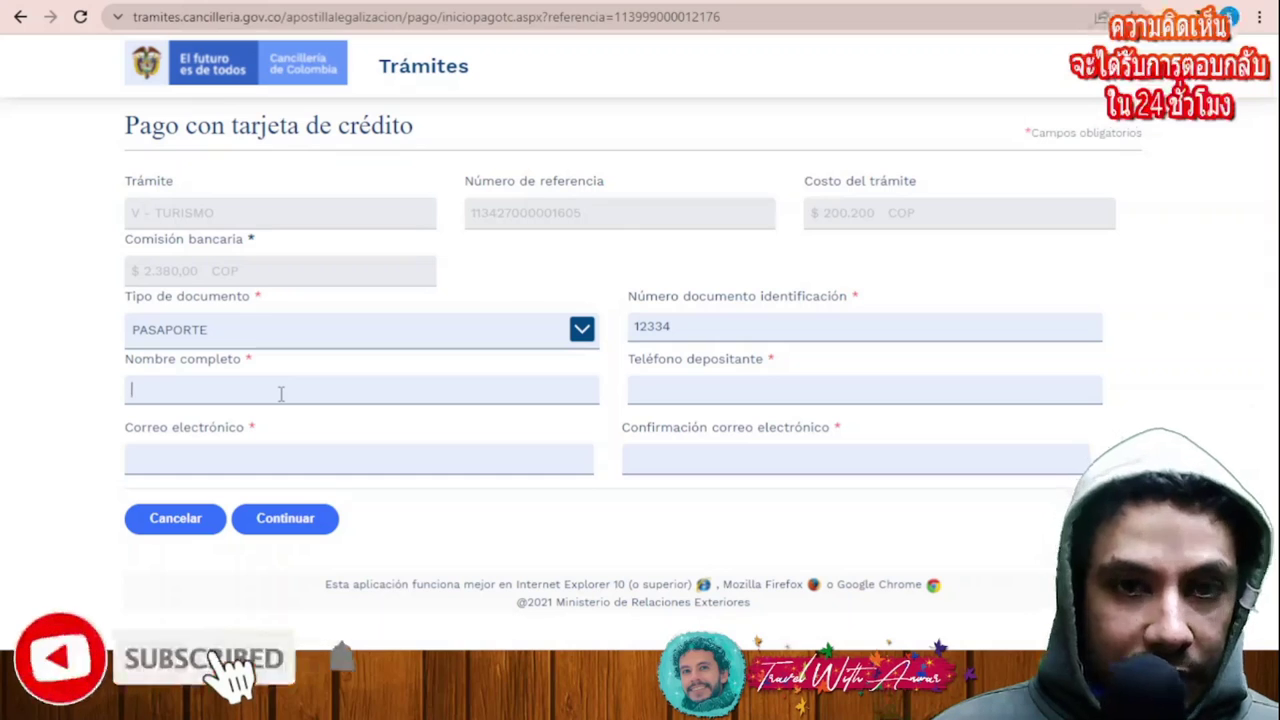
pyautogui.write('AA')
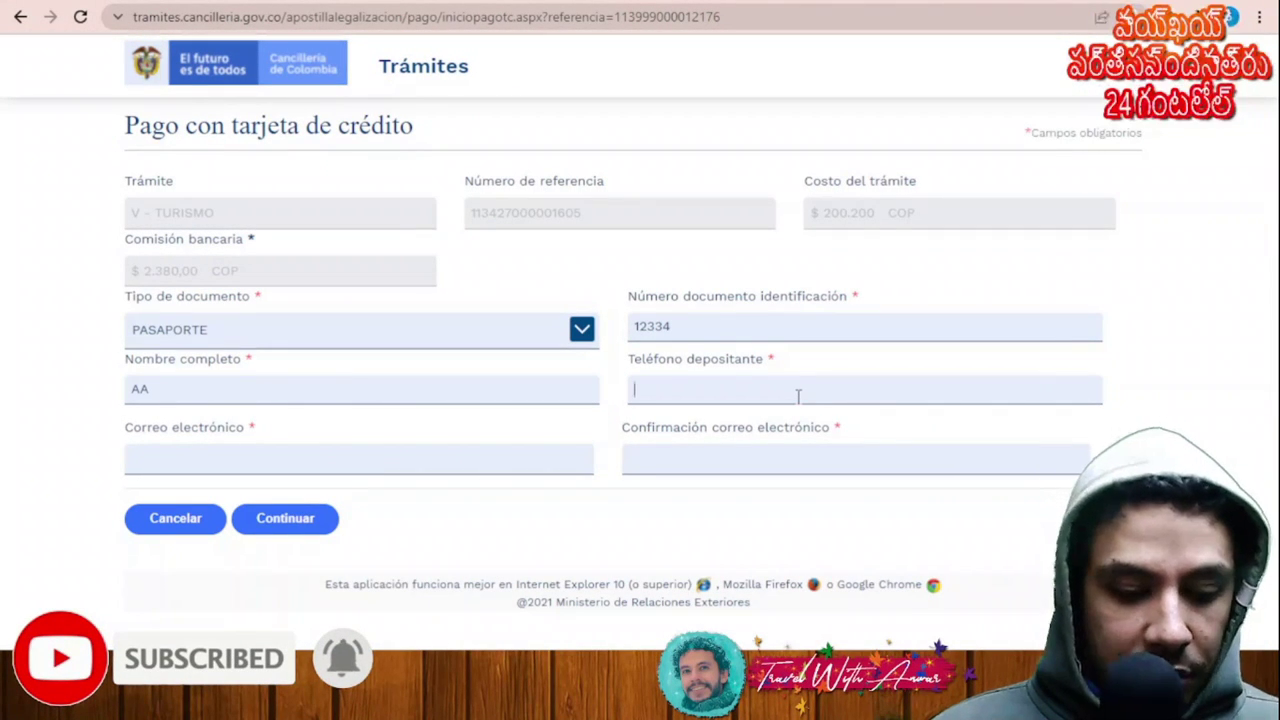
pyautogui.write('012')
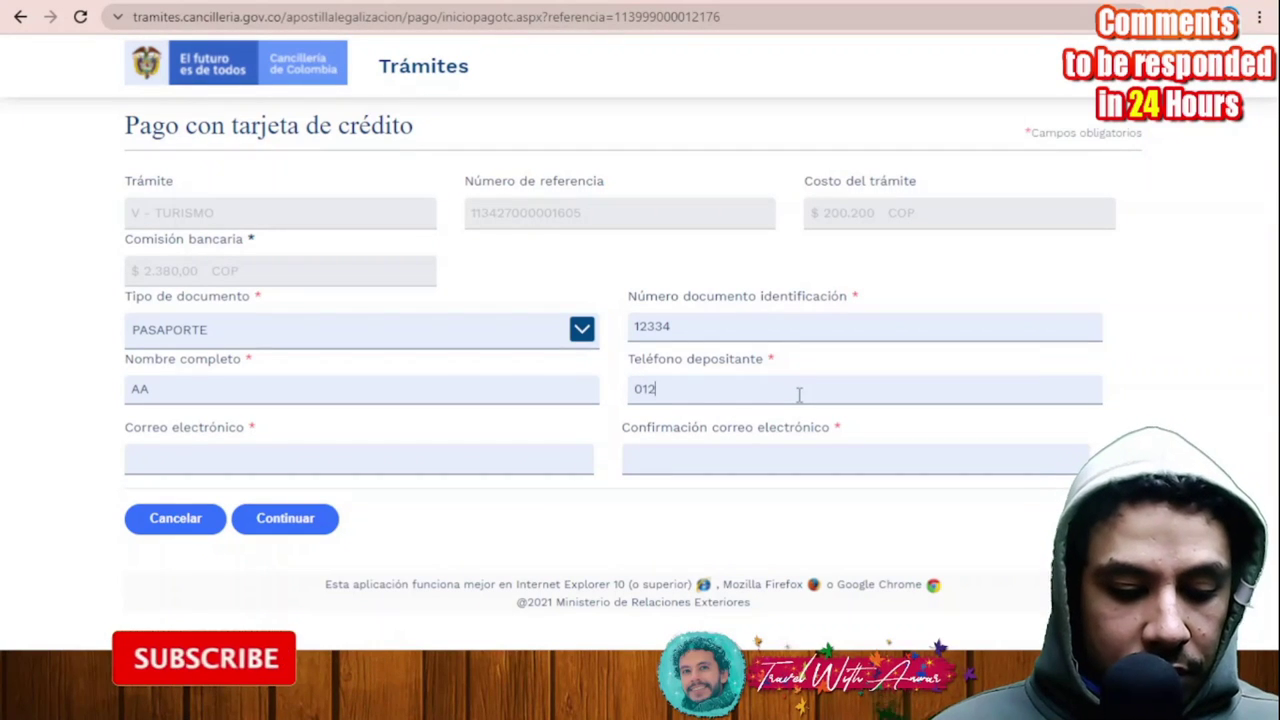
pyautogui.write('3456')
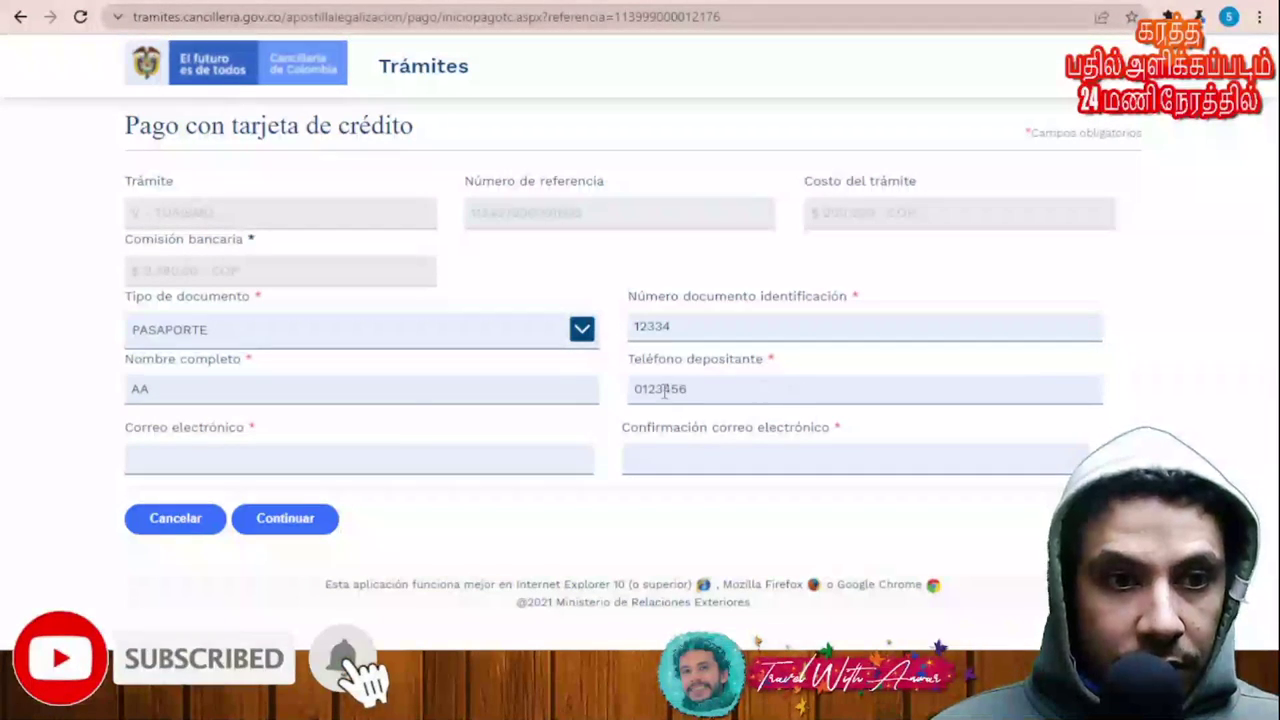
pyautogui.click(340, 459)
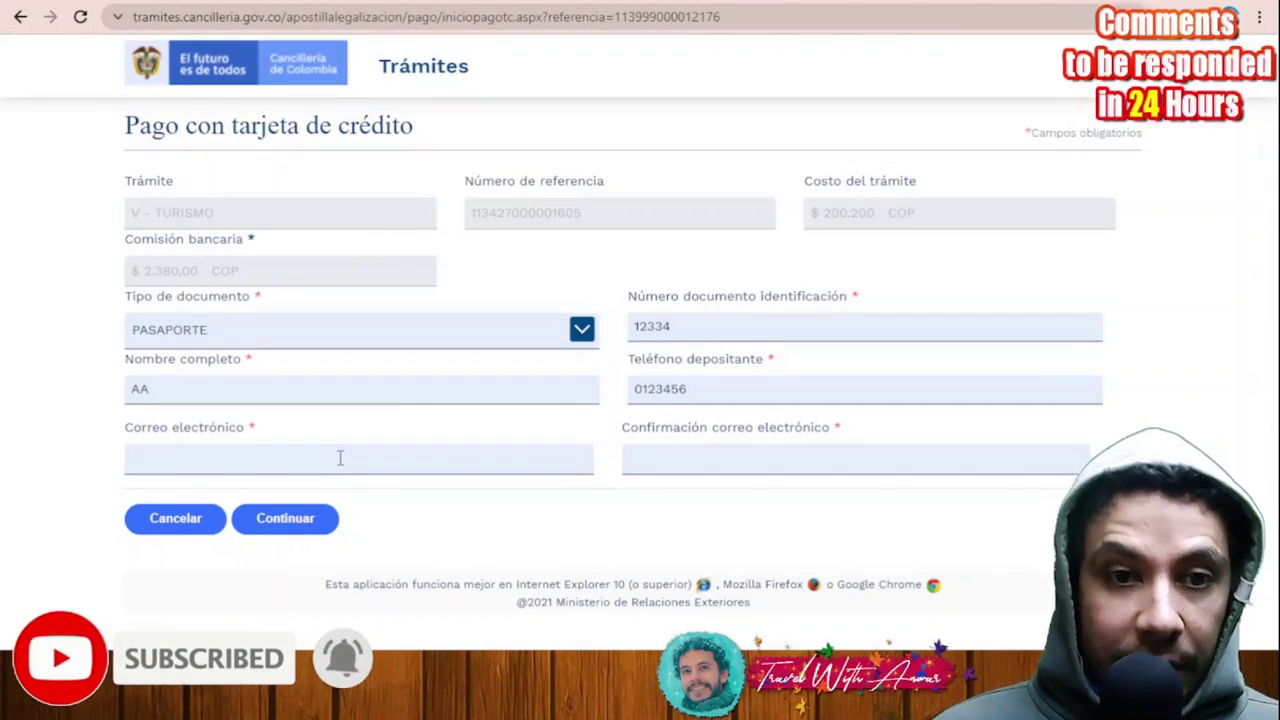
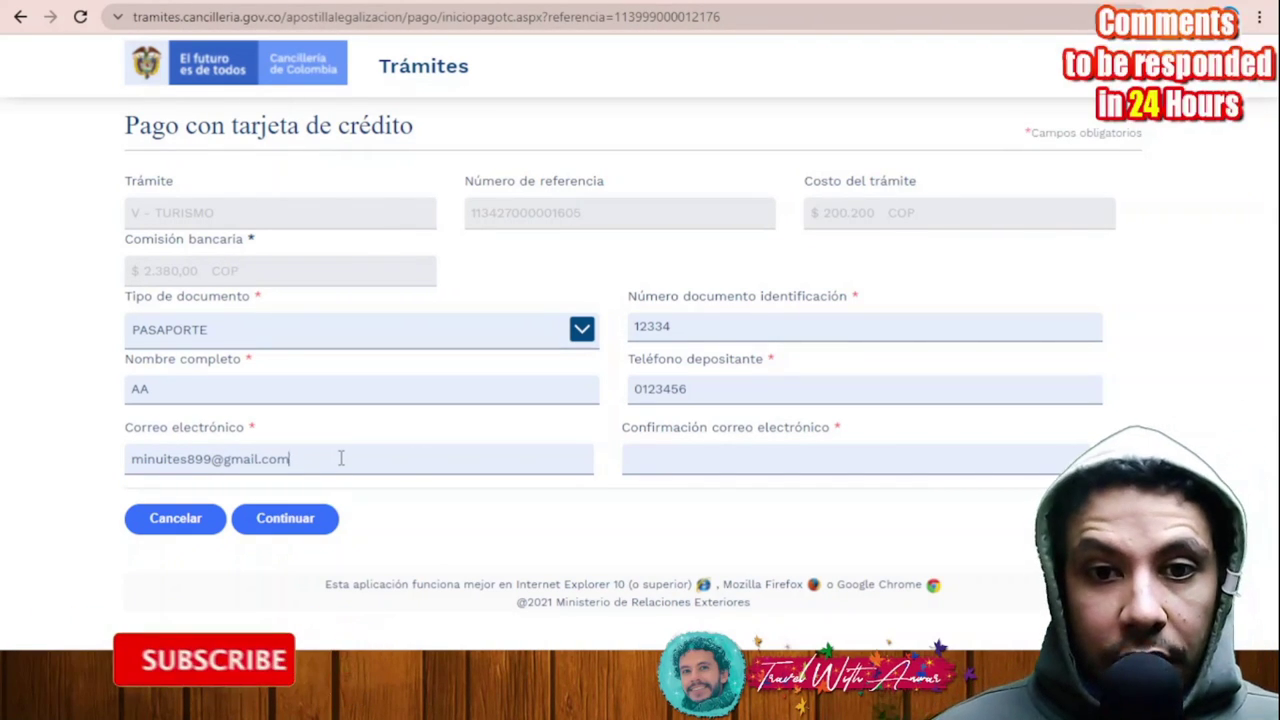
pyautogui.click(760, 460)
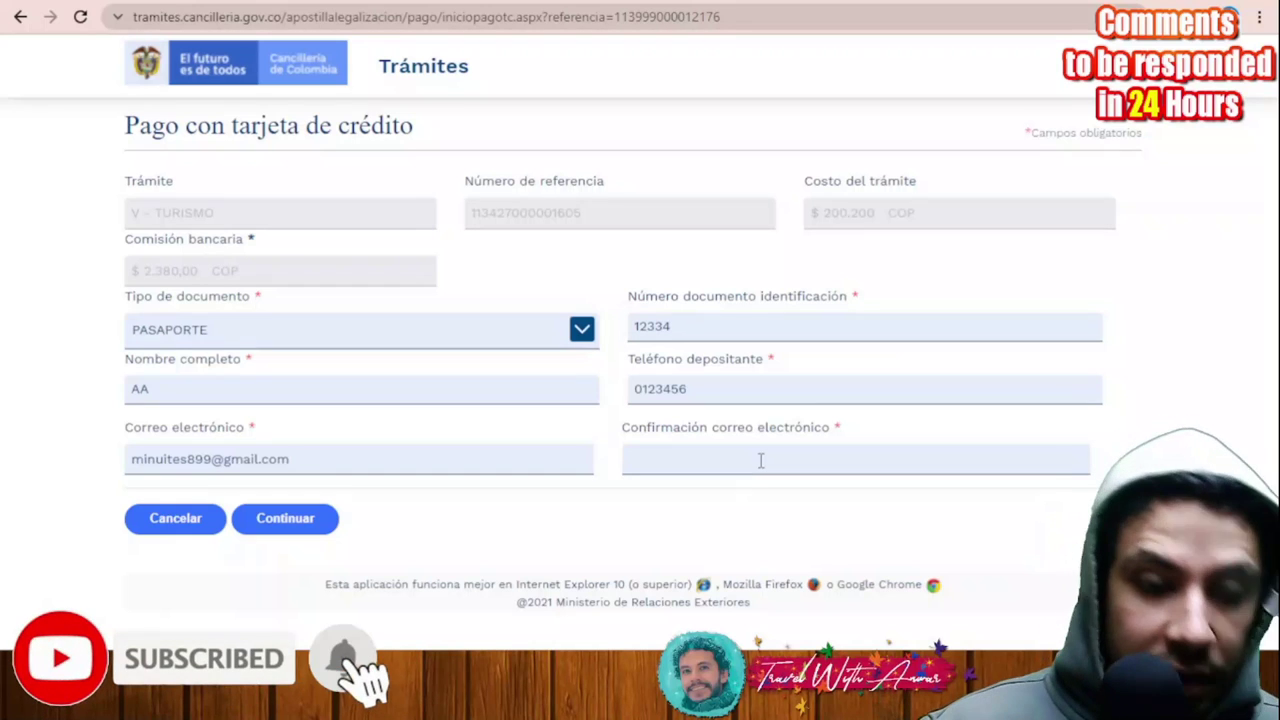
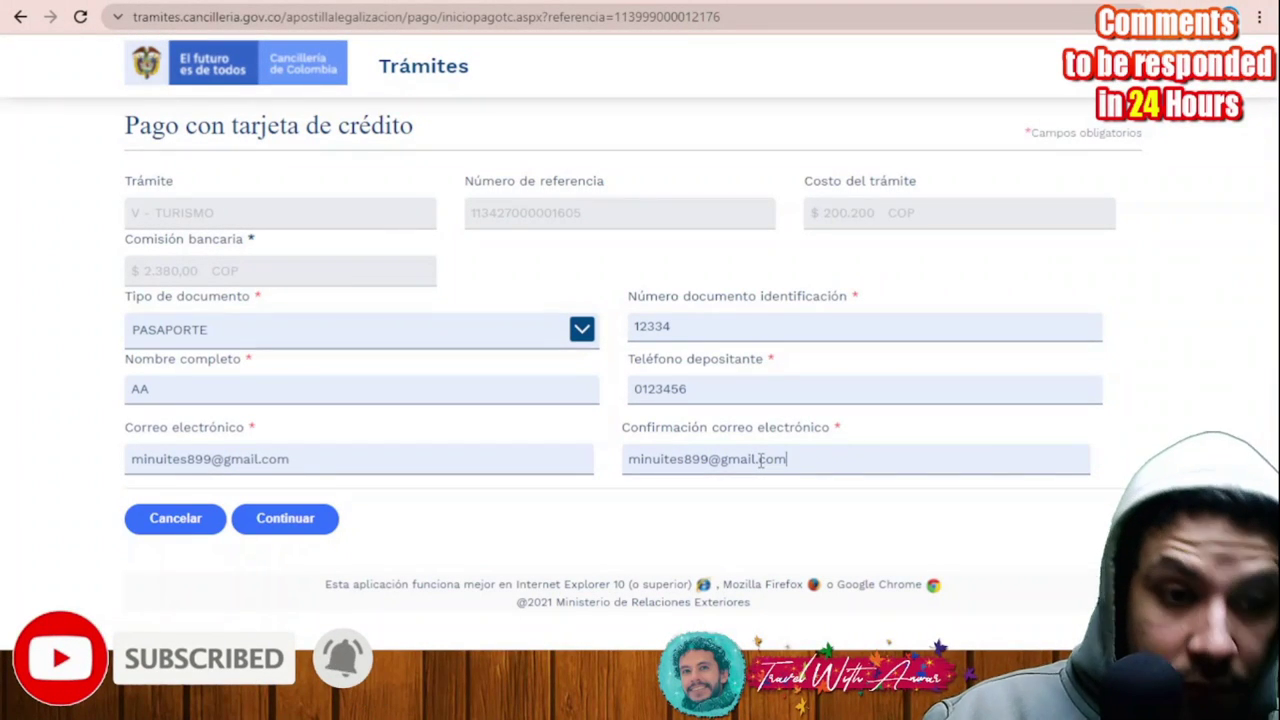
pyautogui.click(257, 520)
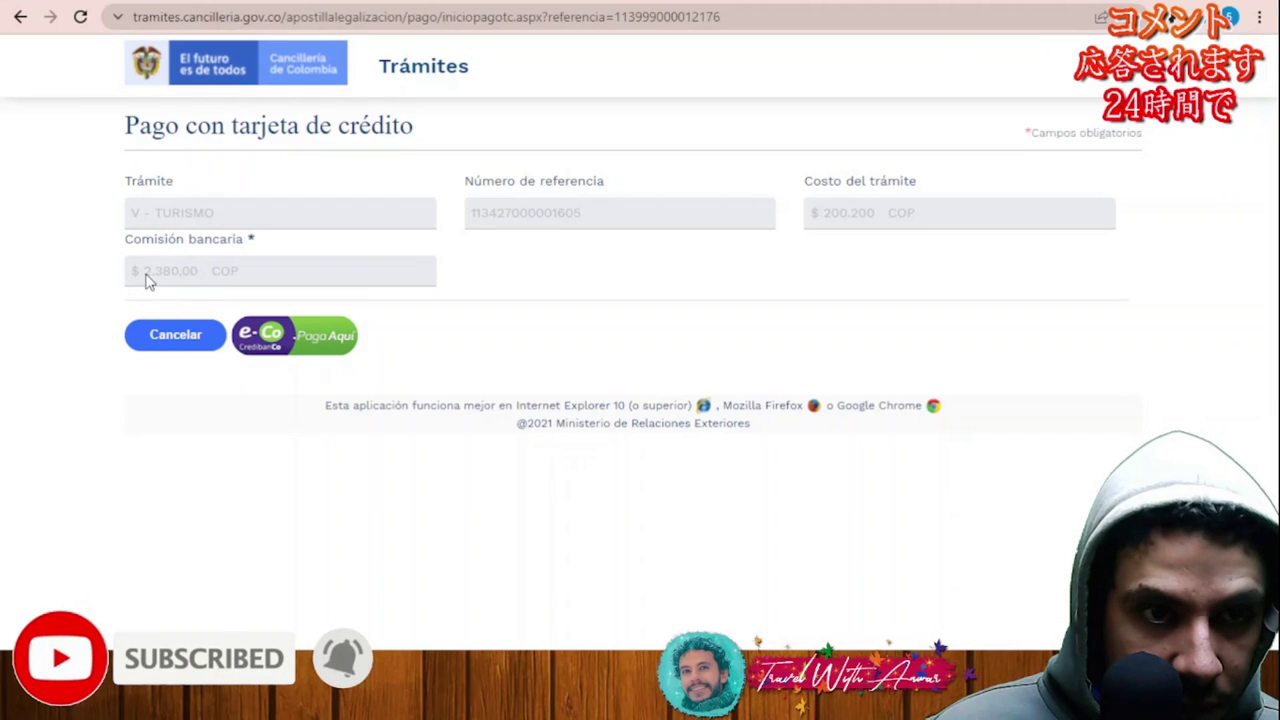
# Check the 2.380 COP bank commission, then proceed to the e-Co Pago Aquí gateway
pyautogui.moveTo(168, 283); pyautogui.dragTo(238, 283)
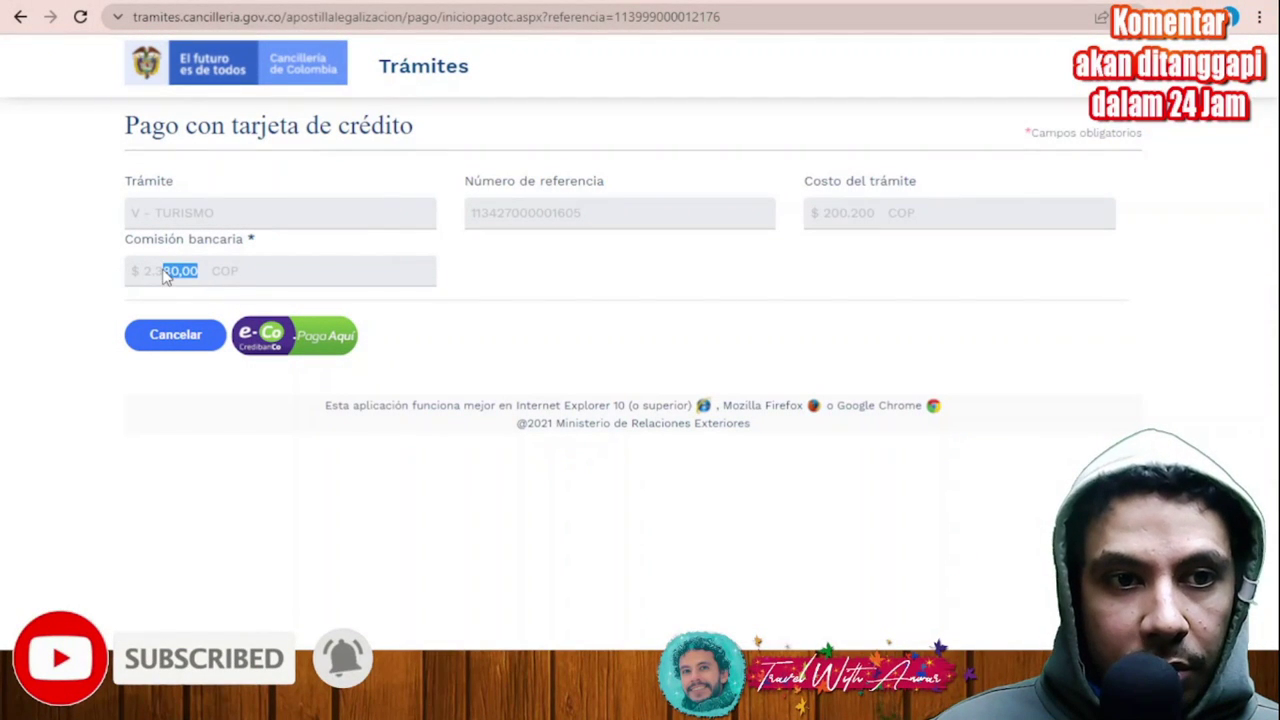
pyautogui.moveTo(150, 276); pyautogui.dragTo(144, 278)
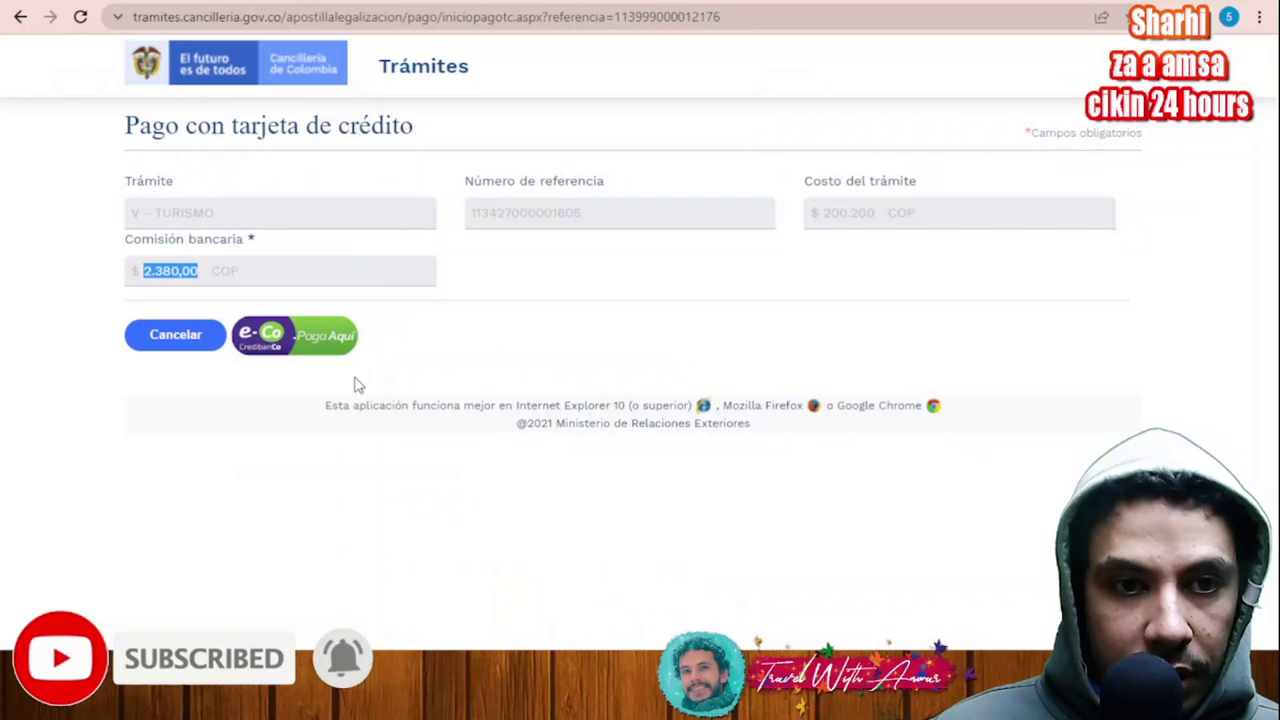
pyautogui.click(313, 345)
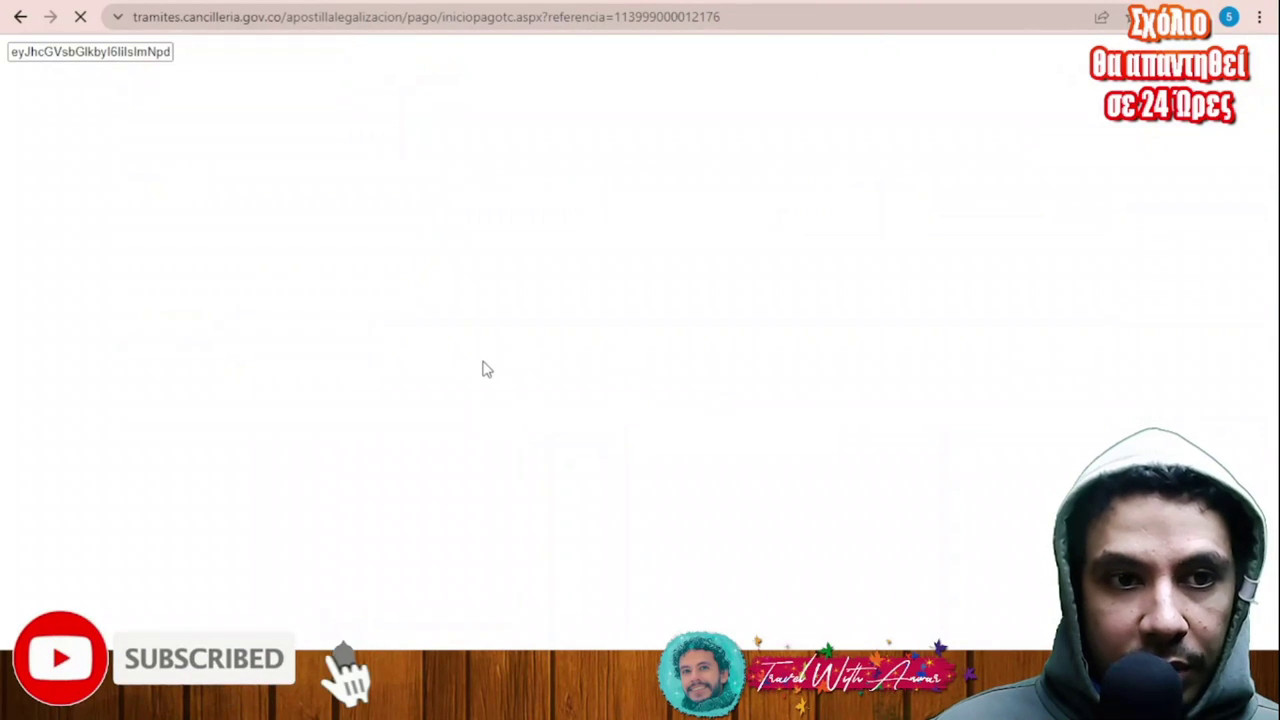
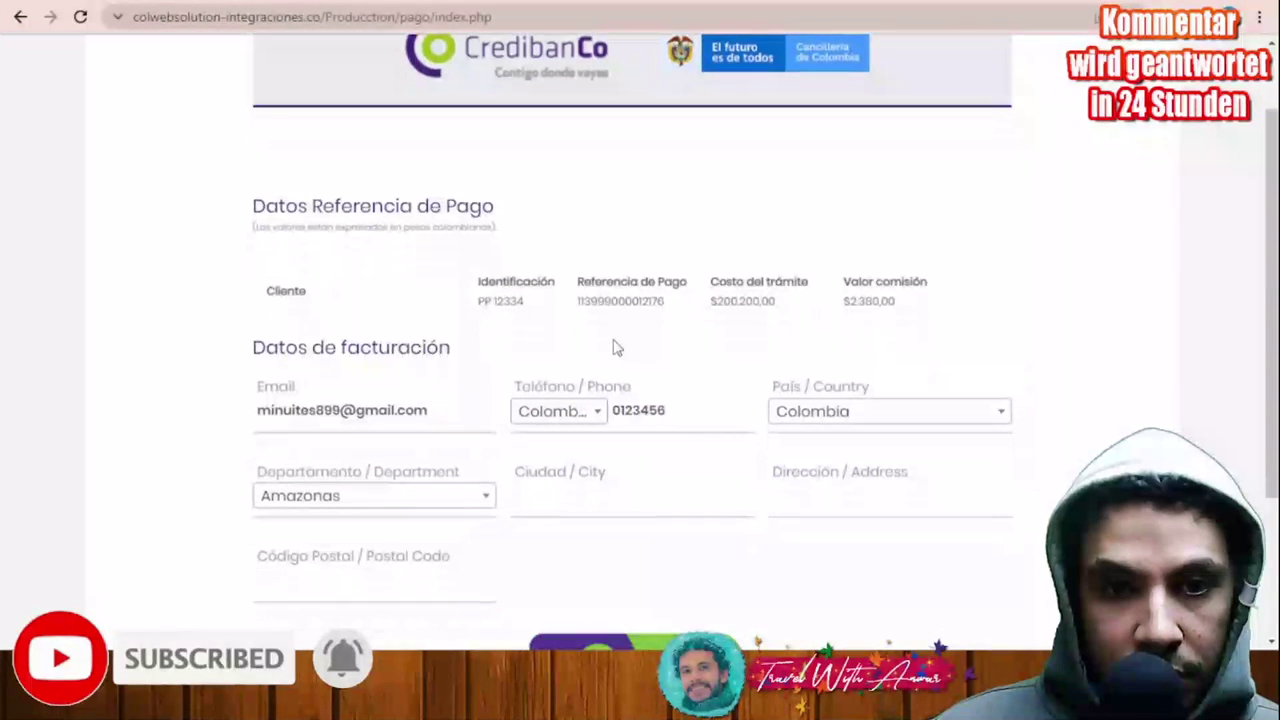
# Keep Amazonas as the department and attempt to submit the billing form
pyautogui.scroll(-1, 615, 347)
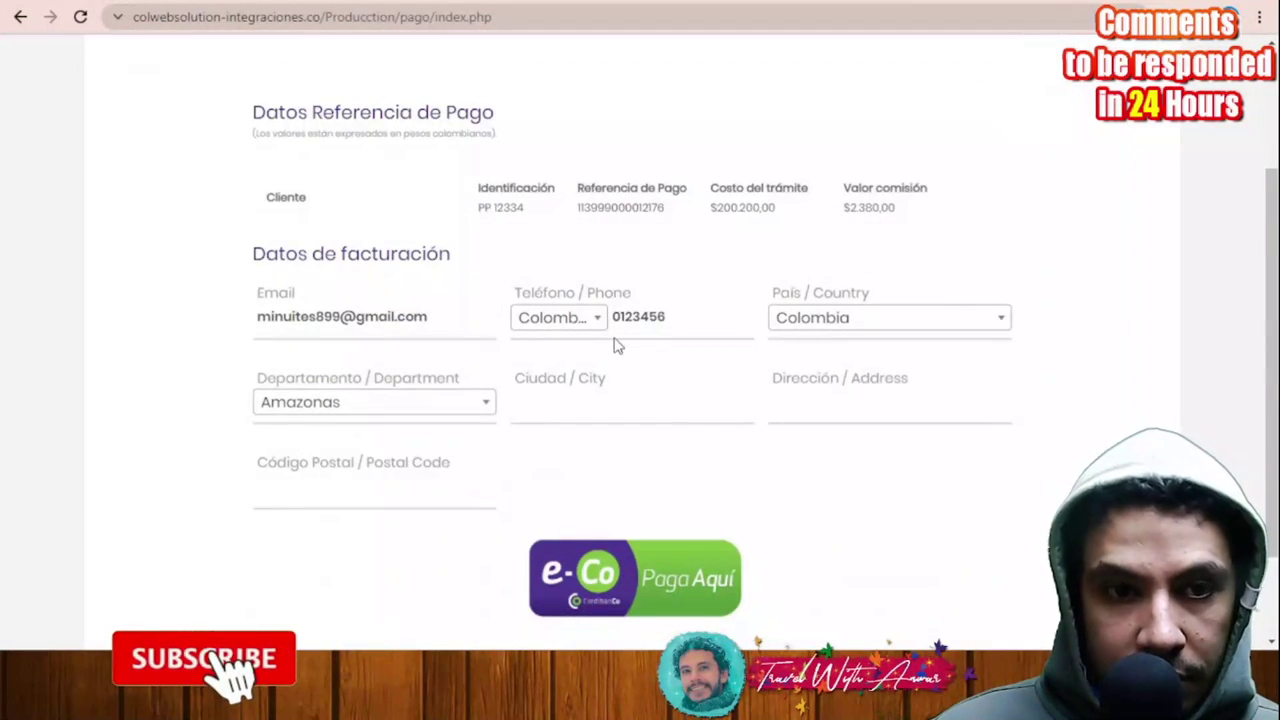
pyautogui.scroll(-1, 517, 331)
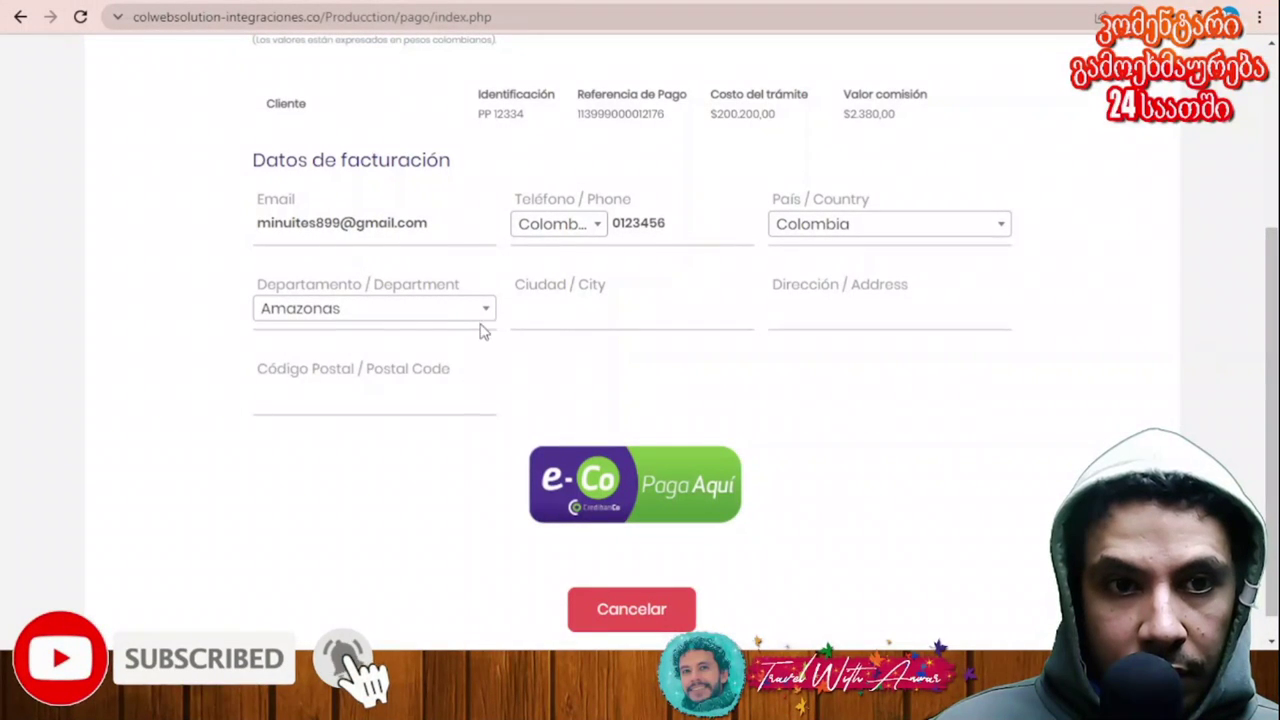
pyautogui.click(481, 320)
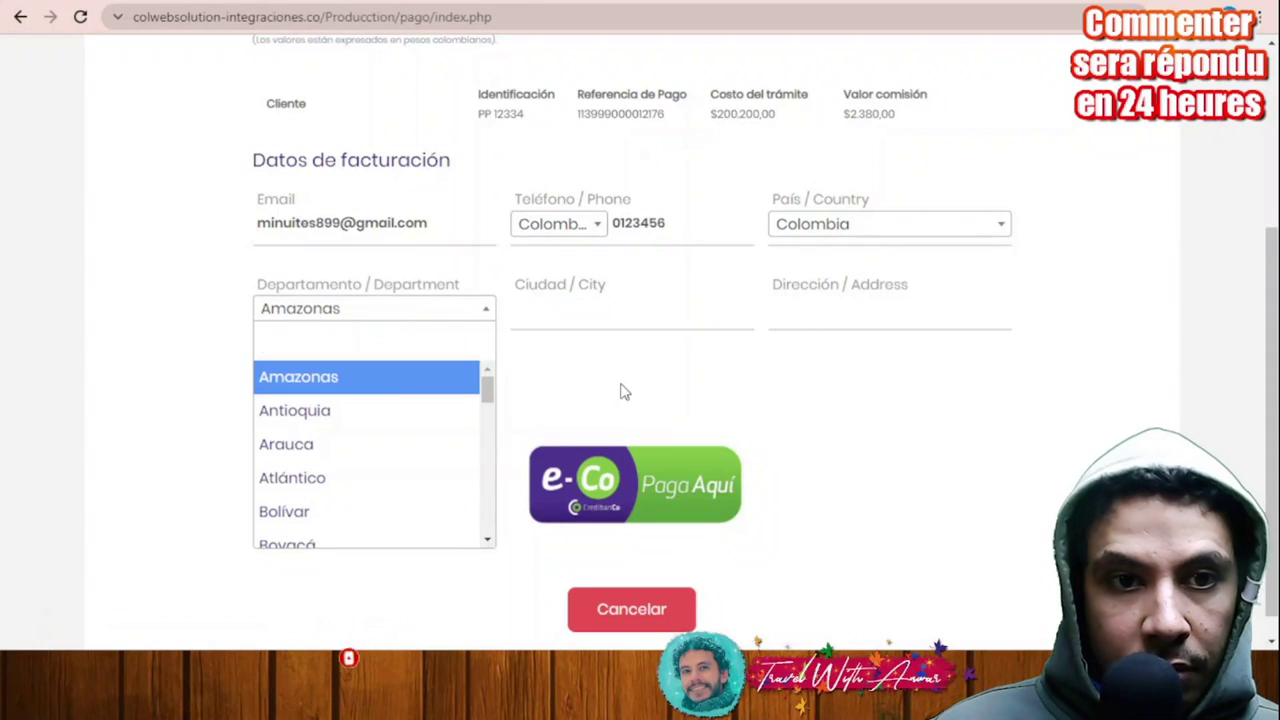
pyautogui.scroll(-1, 635, 380)
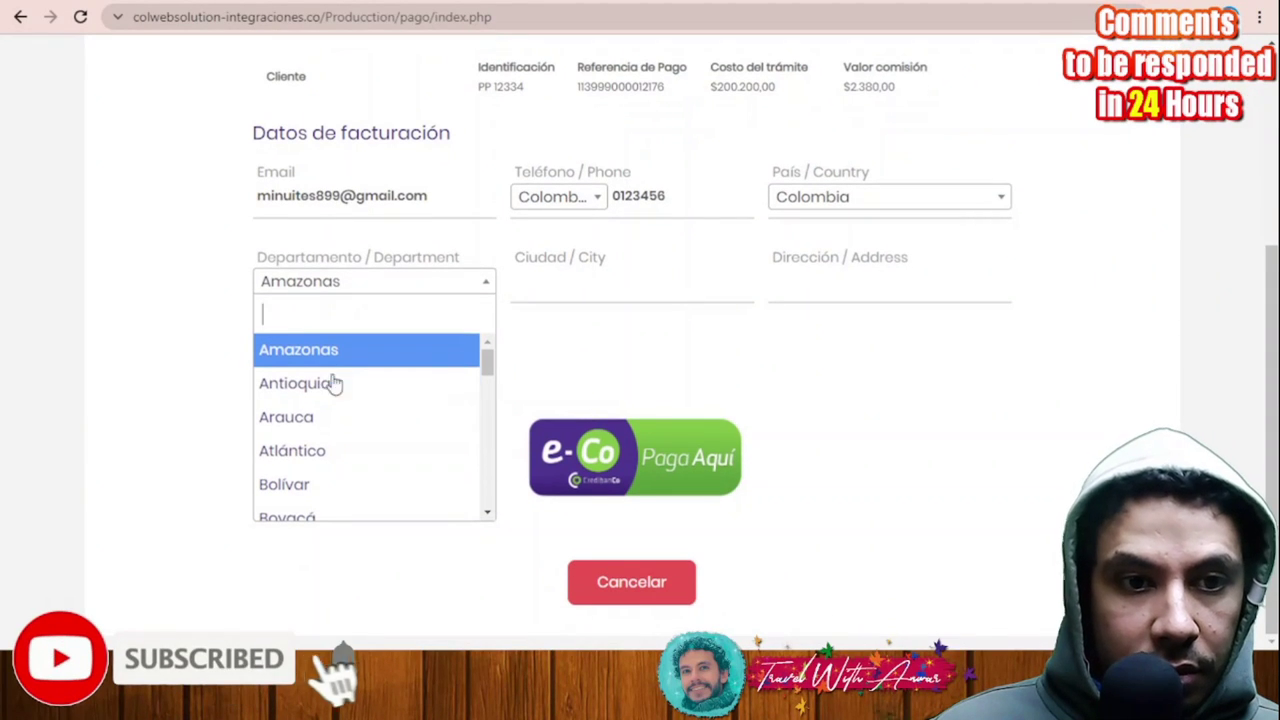
pyautogui.scroll(-4, 335, 395)
pyautogui.scroll(-6, 340, 403)
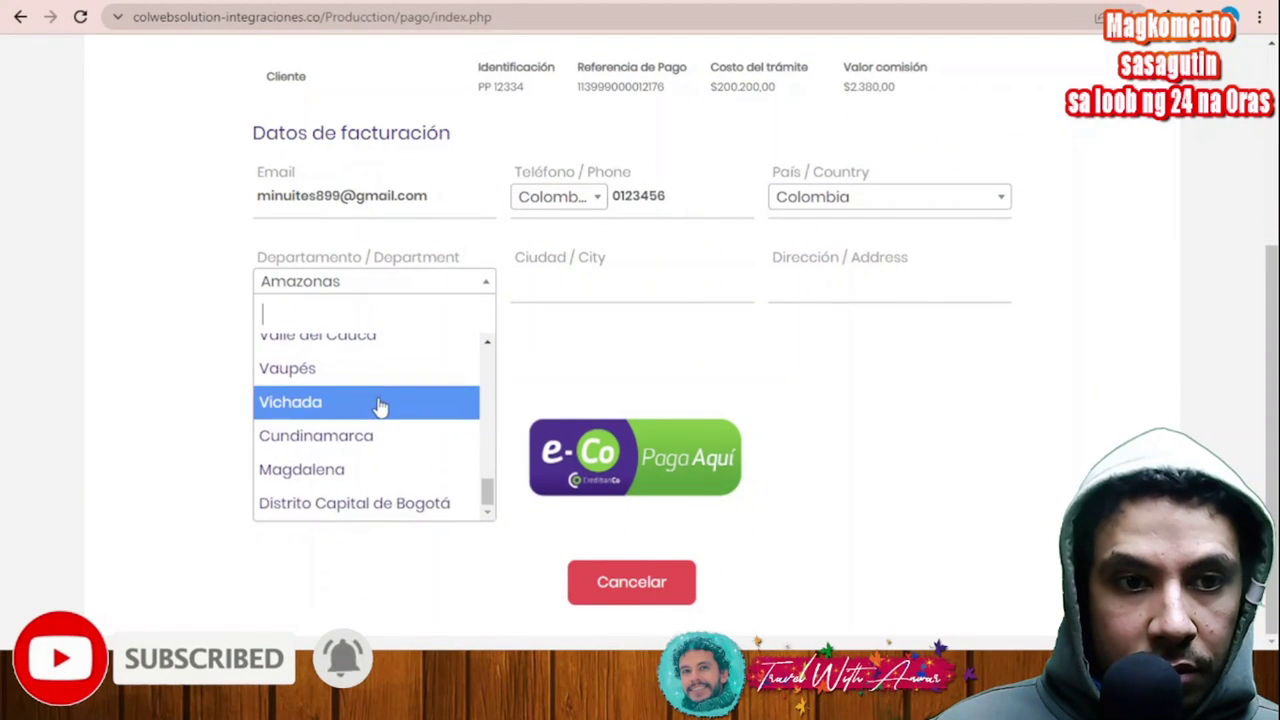
pyautogui.click(706, 363)
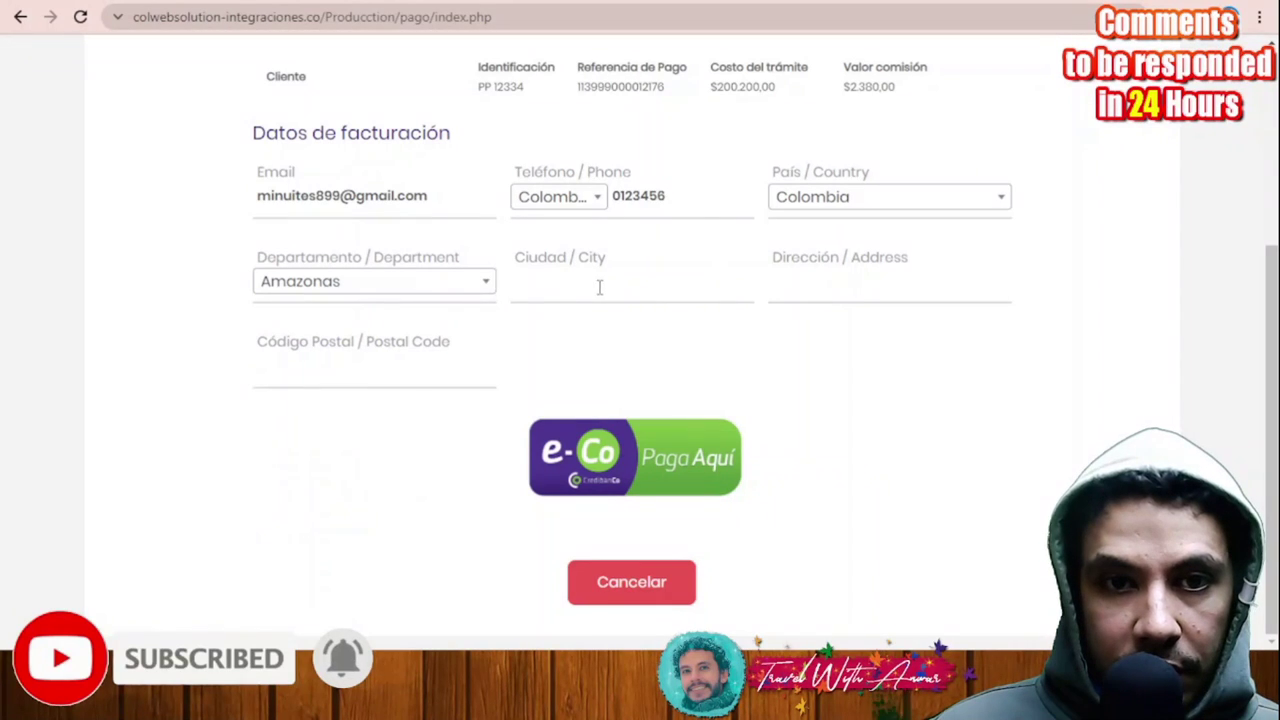
pyautogui.scroll(1, 950, 378)
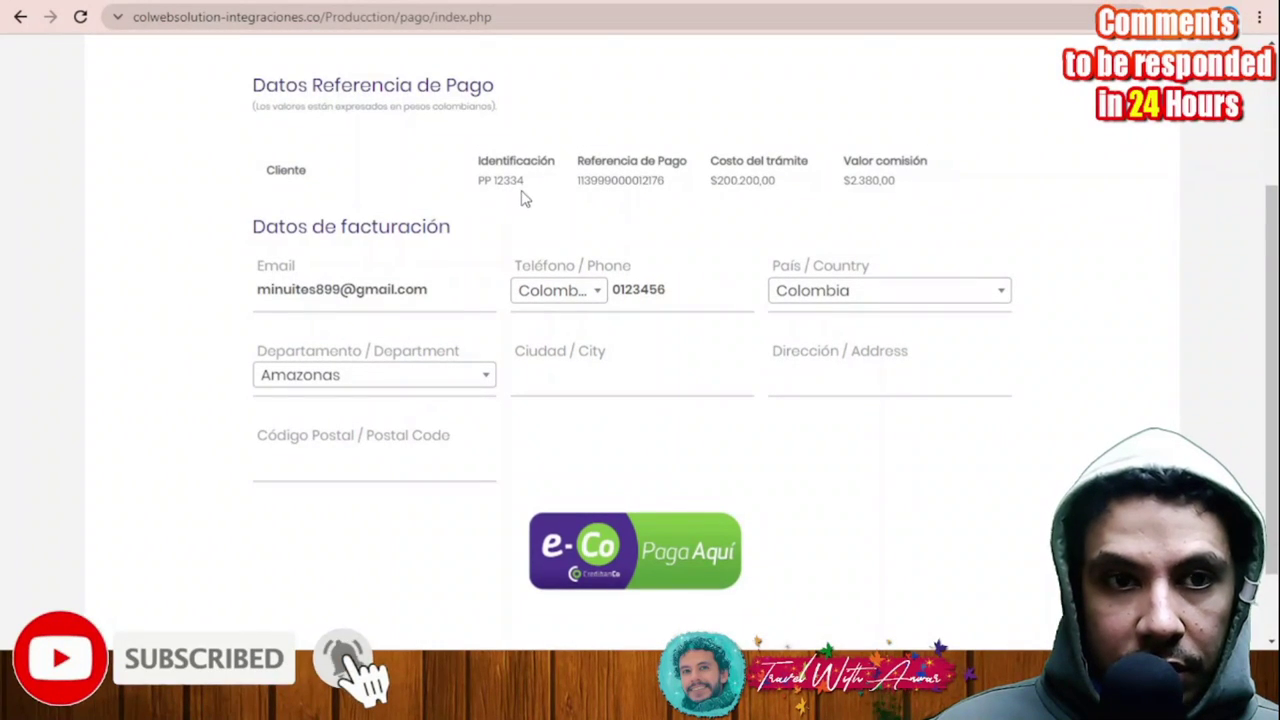
pyautogui.scroll(-1, 769, 398)
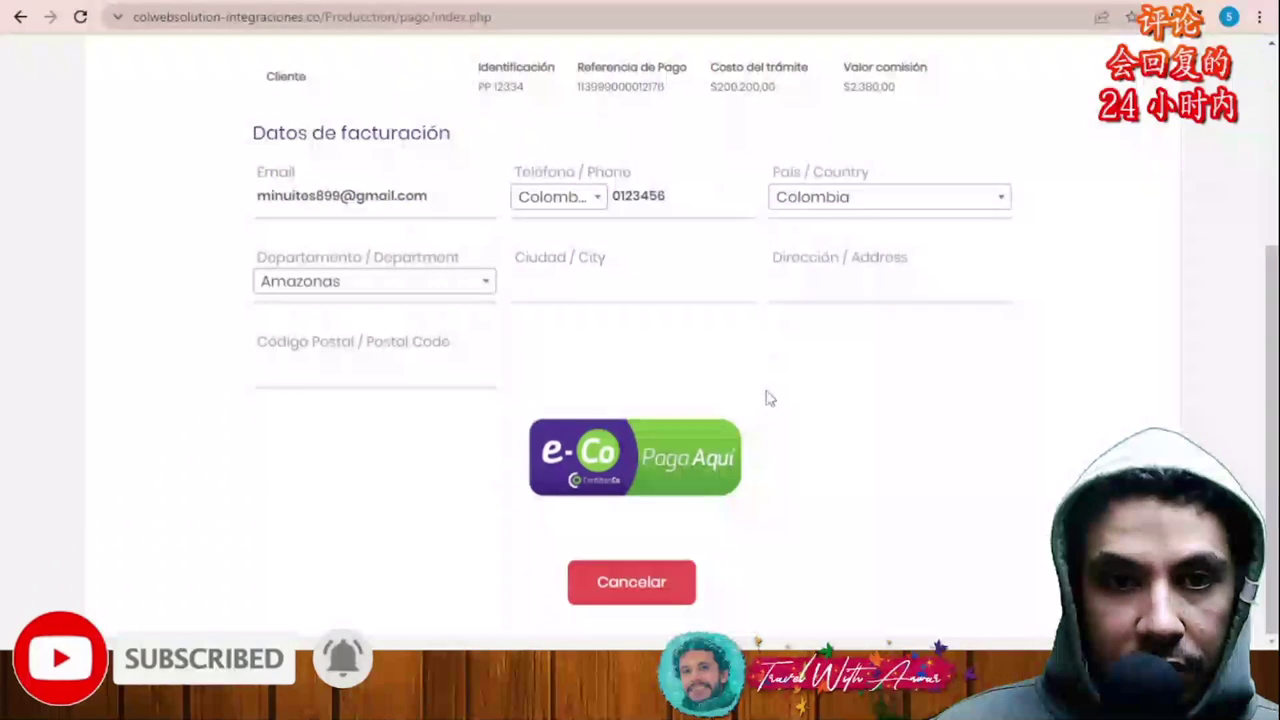
pyautogui.click(663, 457)
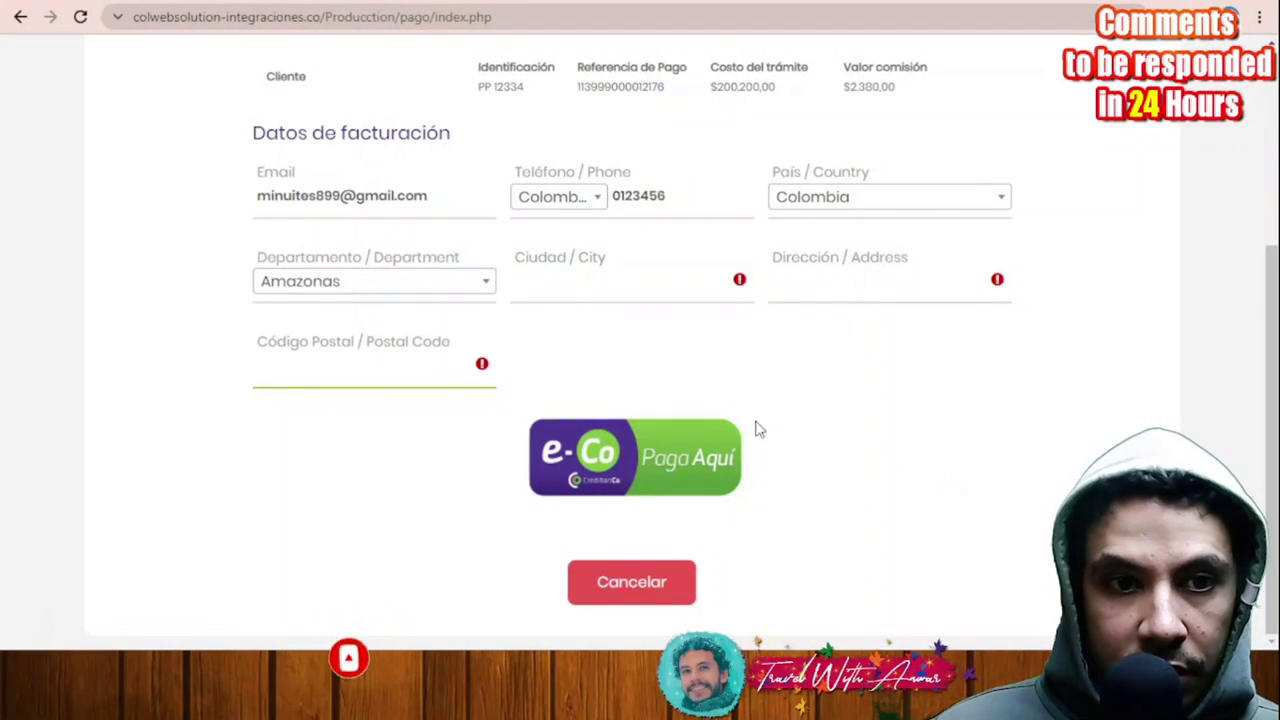
# Enter 'a' for city and address and postal code 12345, then submit the payment
pyautogui.click(591, 287)
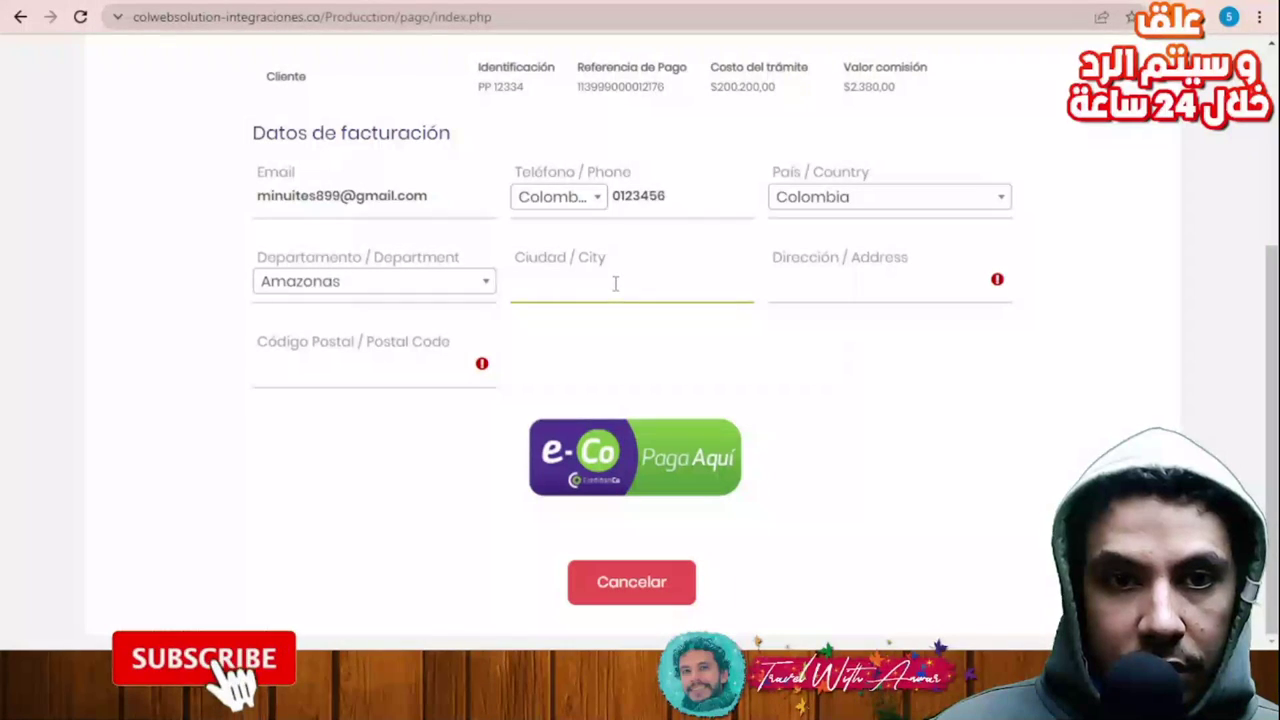
pyautogui.write('a')
pyautogui.click(851, 285)
pyautogui.write('a')
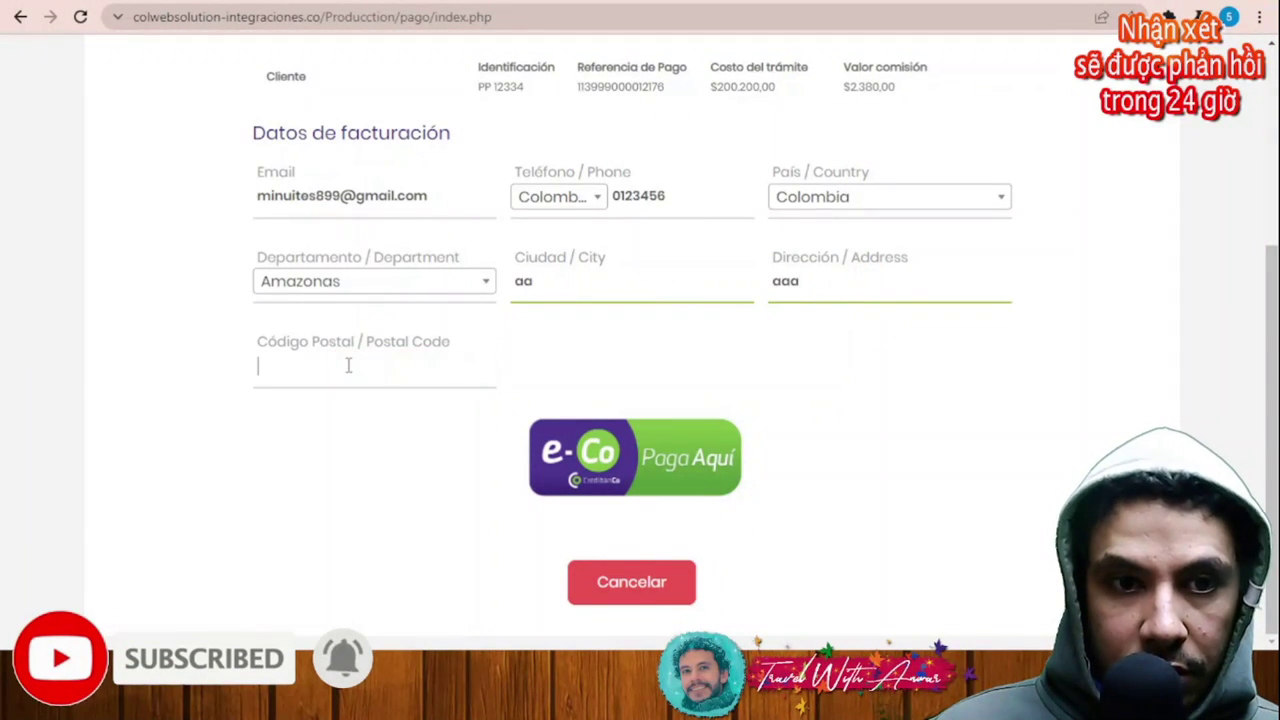
pyautogui.click(346, 364)
pyautogui.write('12345')
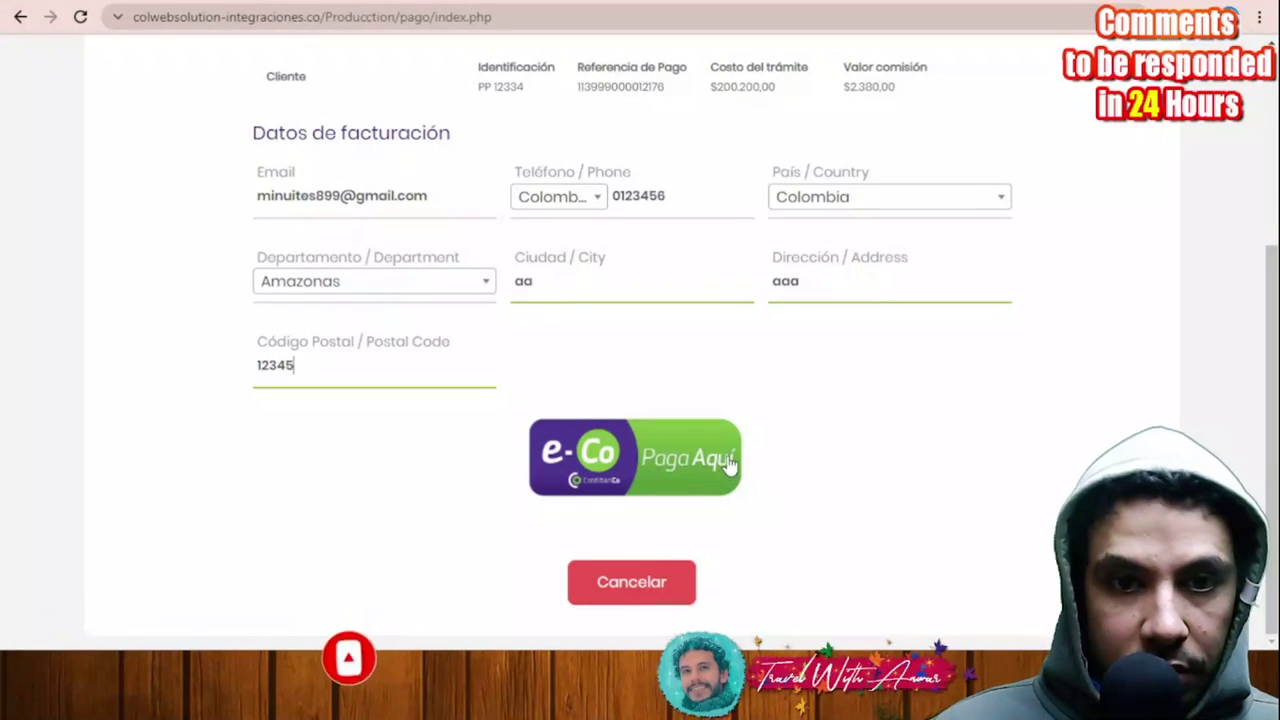
pyautogui.click(705, 462)
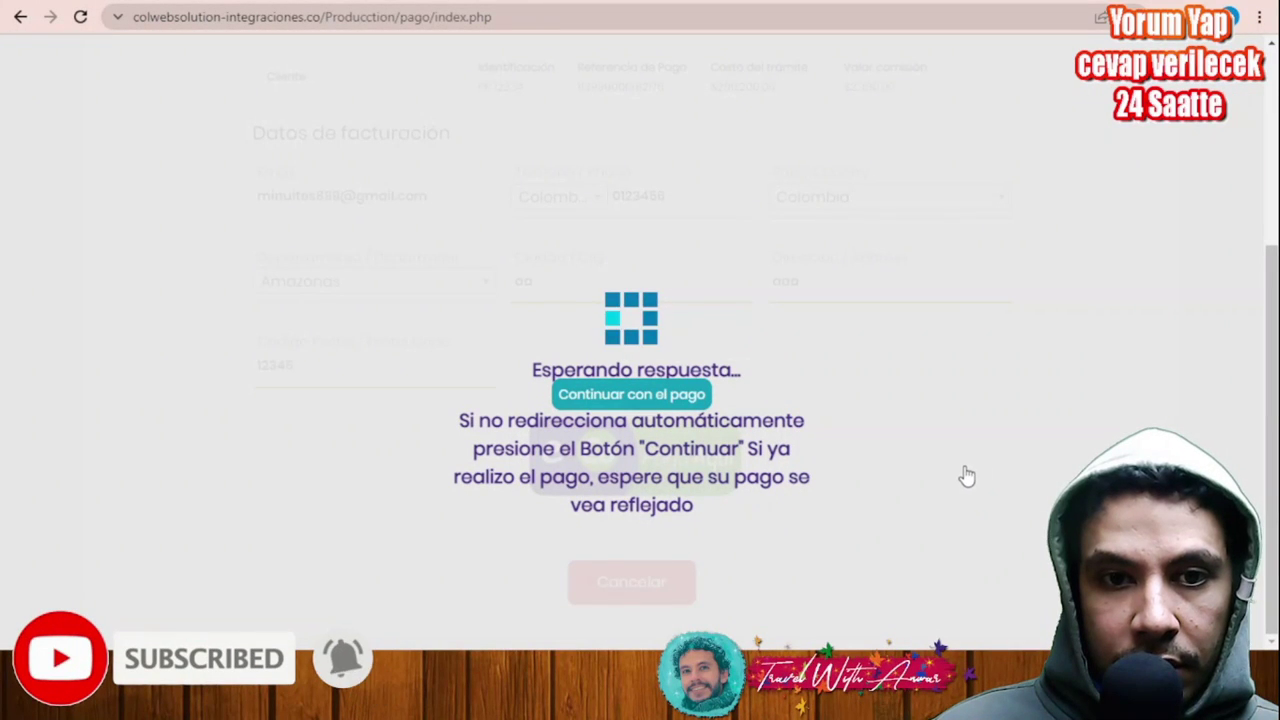
# Choose 'Continuar con el pago' on the waiting notice and return to the completed billing form
pyautogui.click(549, 391)
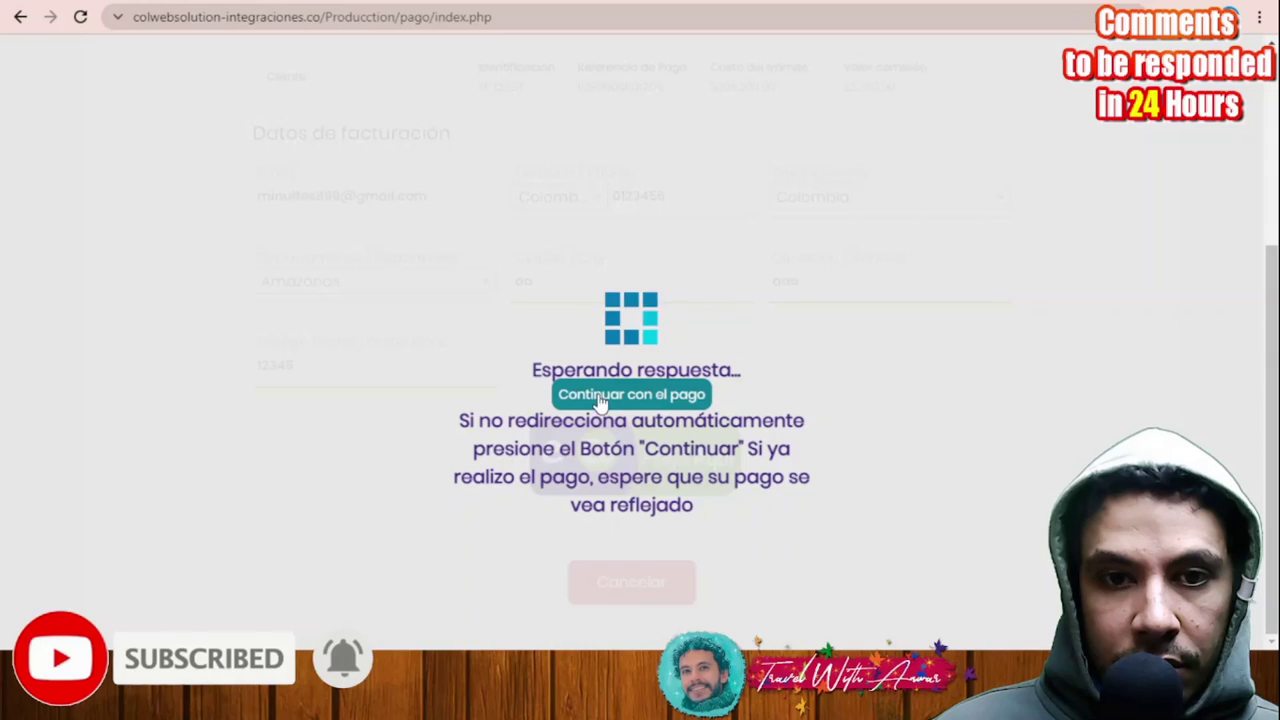
pyautogui.scroll(1, 946, 409)
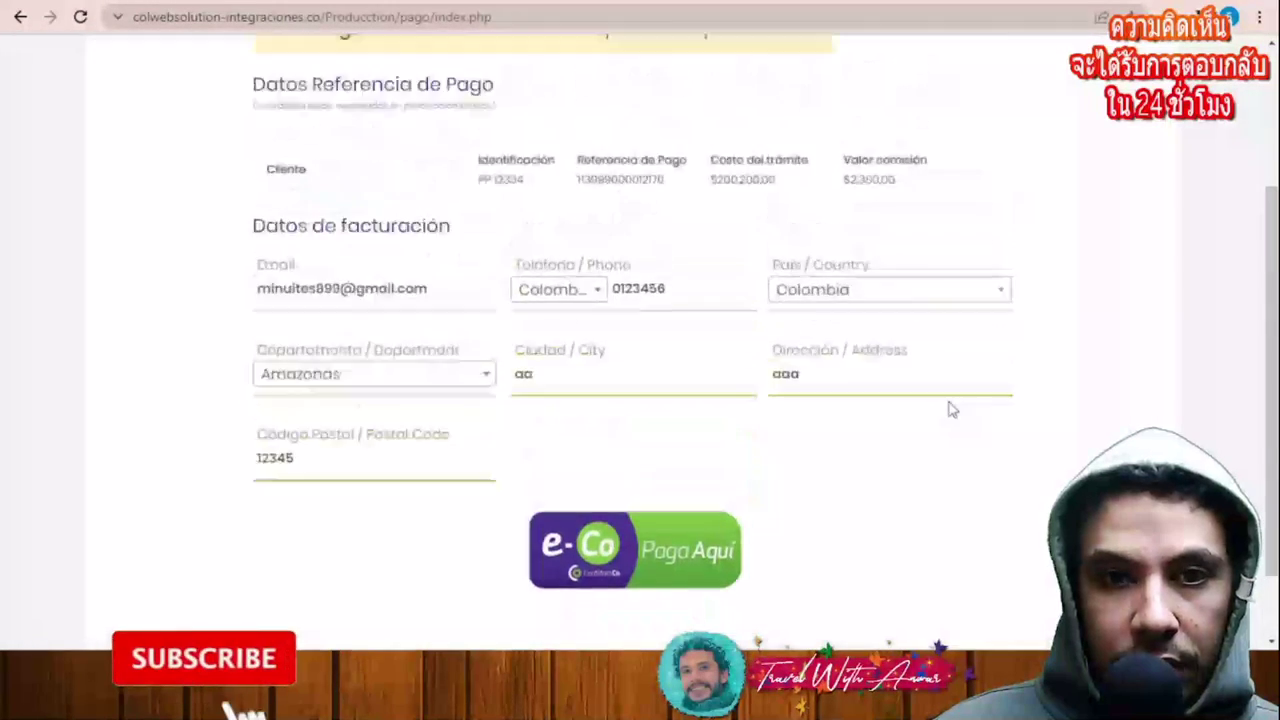
pyautogui.scroll(-3, 906, 320)
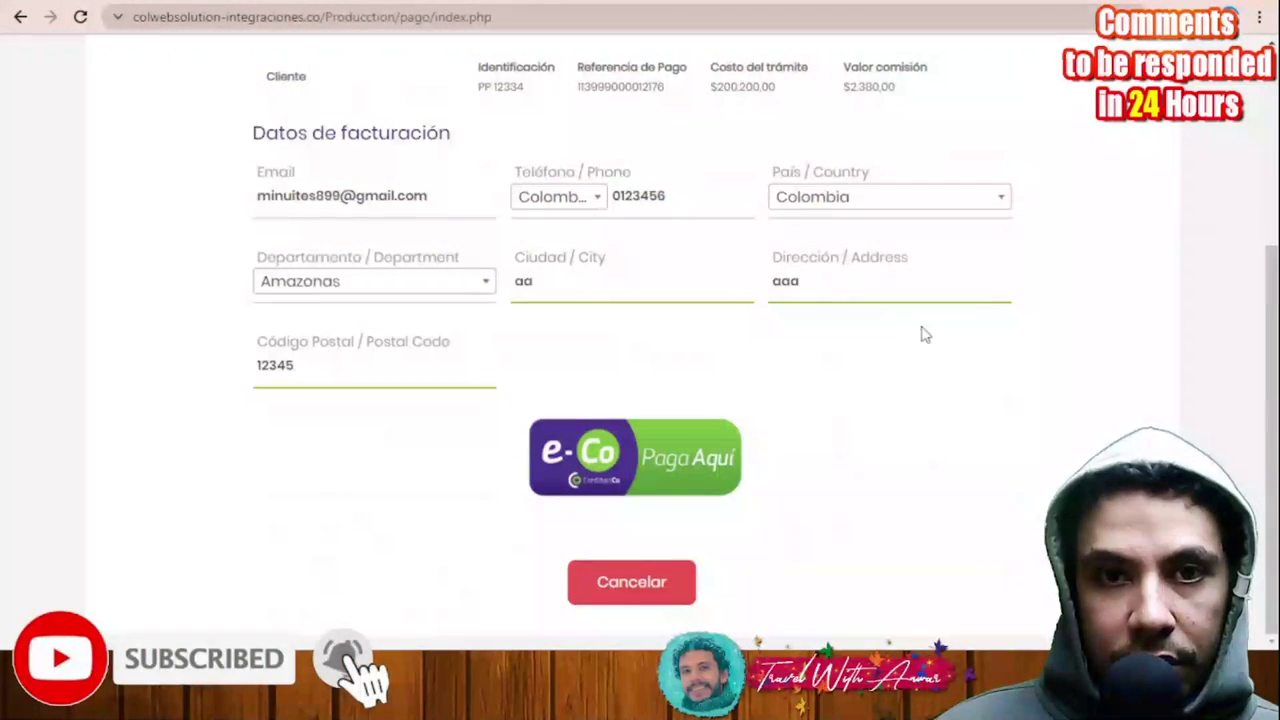
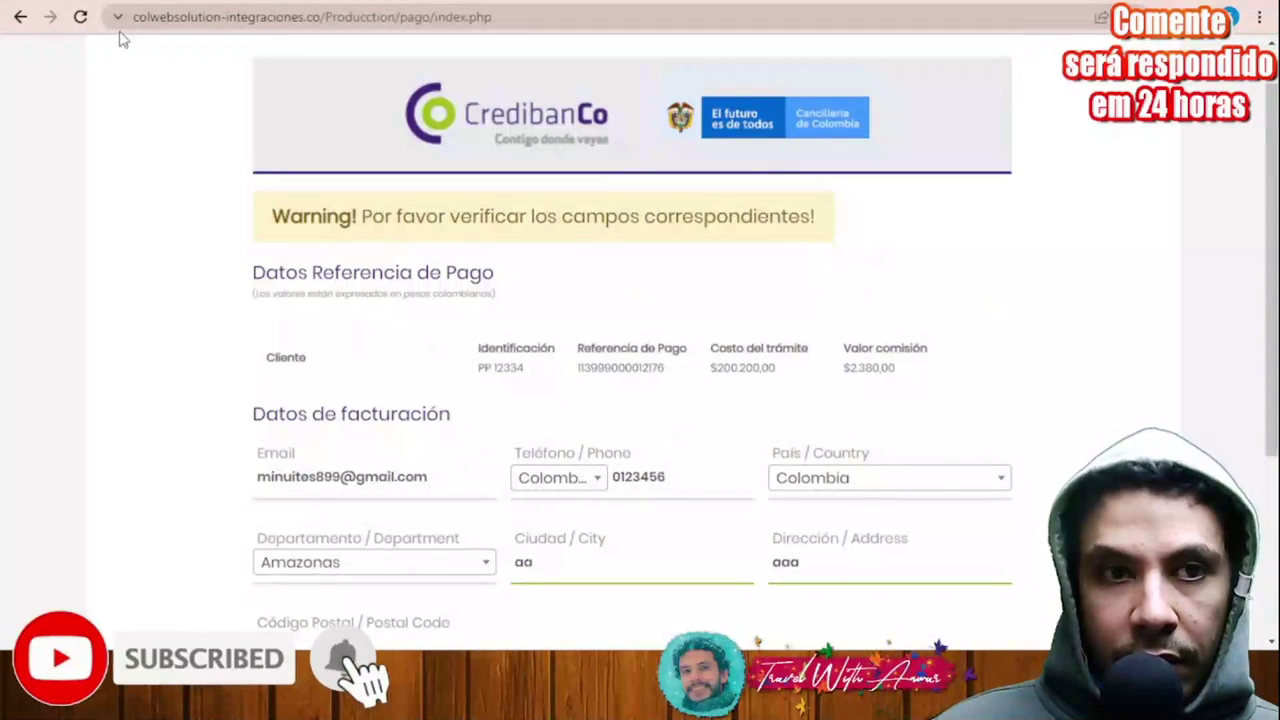
# Cancel the CredibanCo credit-card payment and back out past the Pago con tarjeta de crédito summary
pyautogui.click(19, 17)
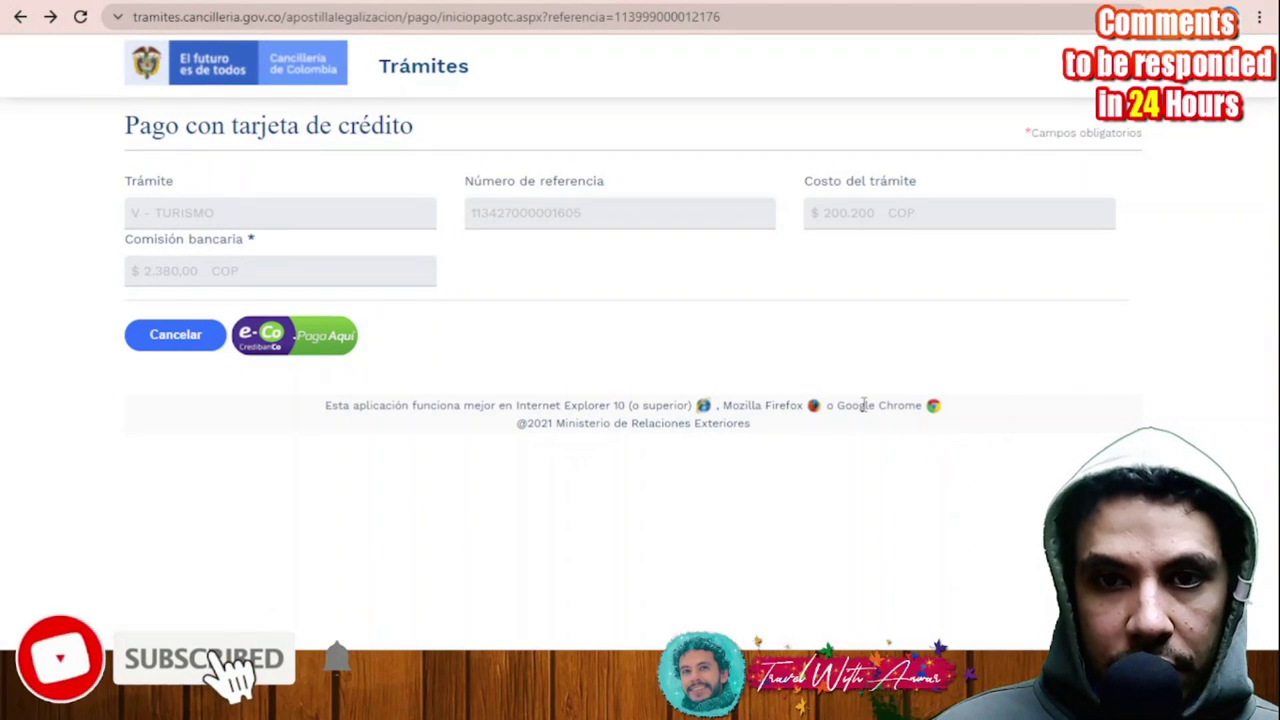
pyautogui.click(174, 340)
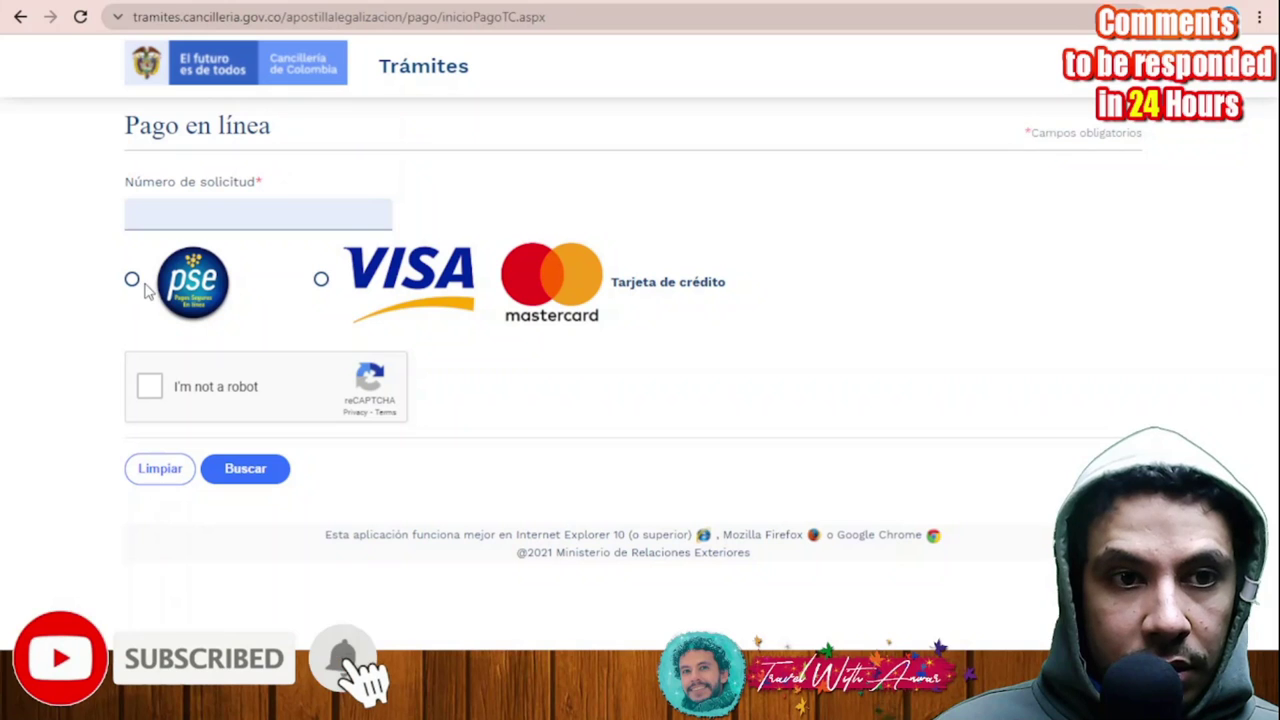
pyautogui.click(19, 18)
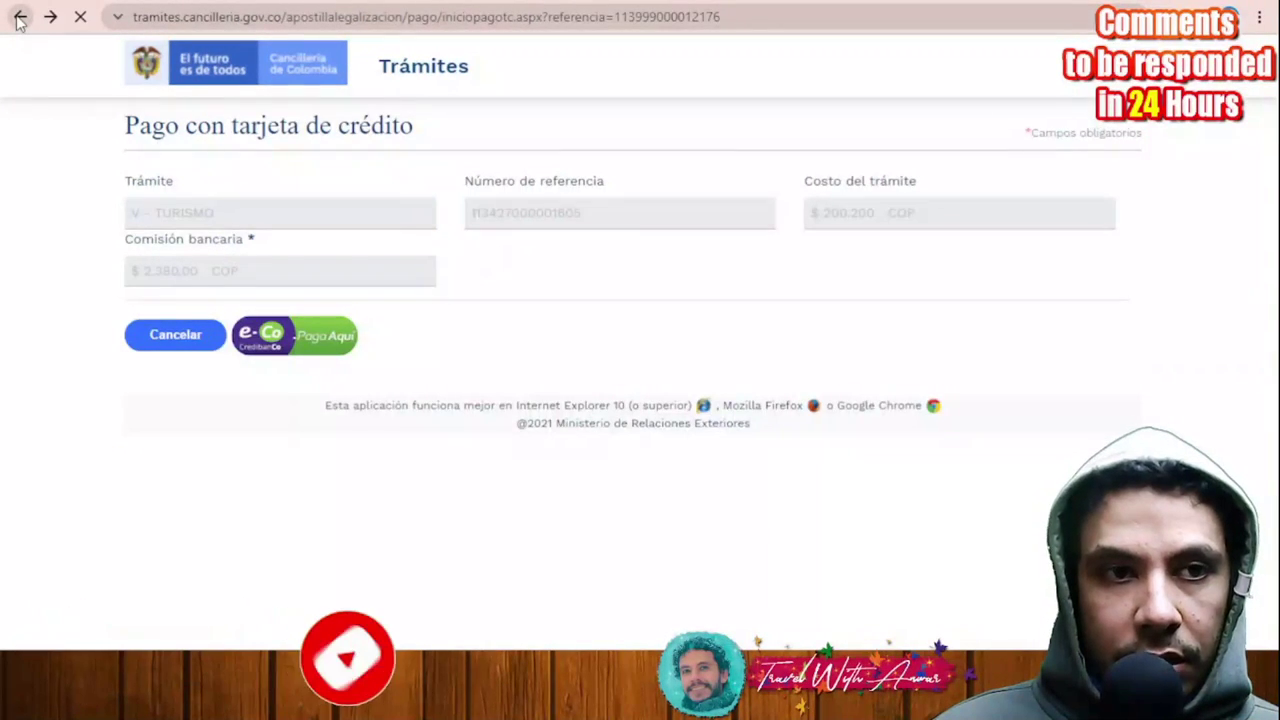
pyautogui.click(19, 18)
# Return to the SITAC Request Visa page and review its instructions, down to the consent notice and robot check
pyautogui.click(19, 18)
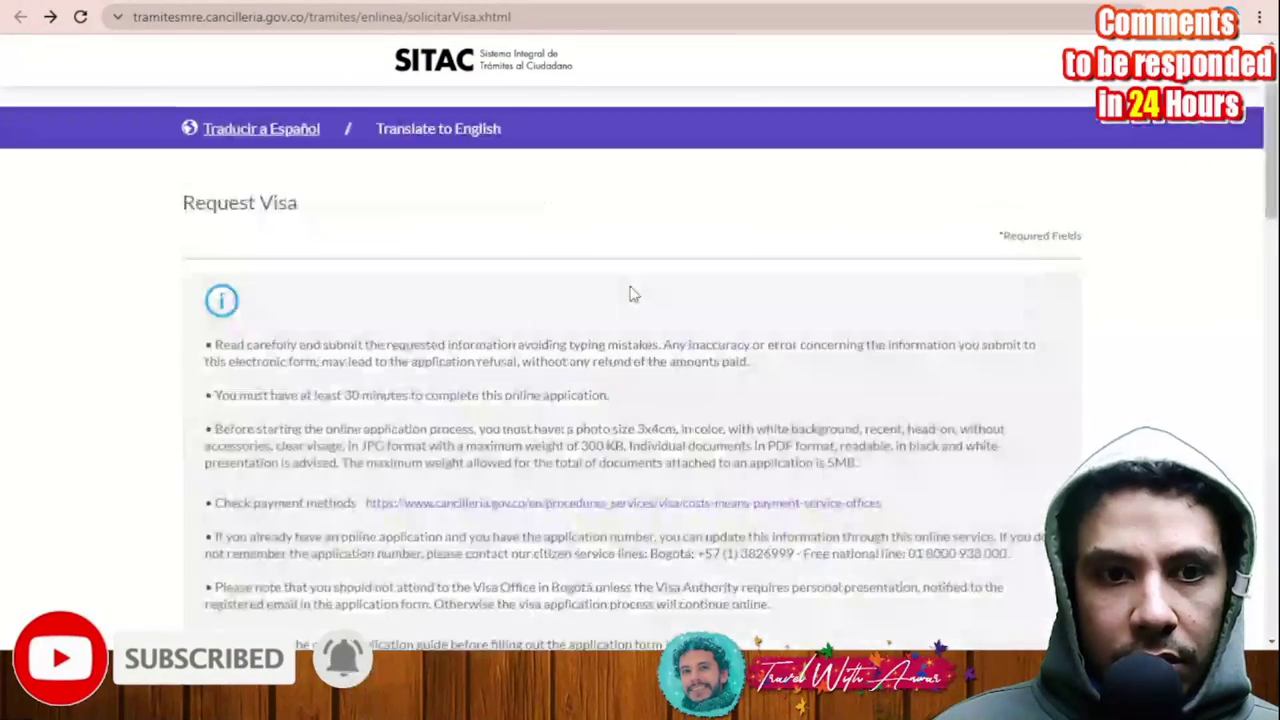
pyautogui.scroll(-5, 558, 371)
pyautogui.scroll(-10, 558, 371)
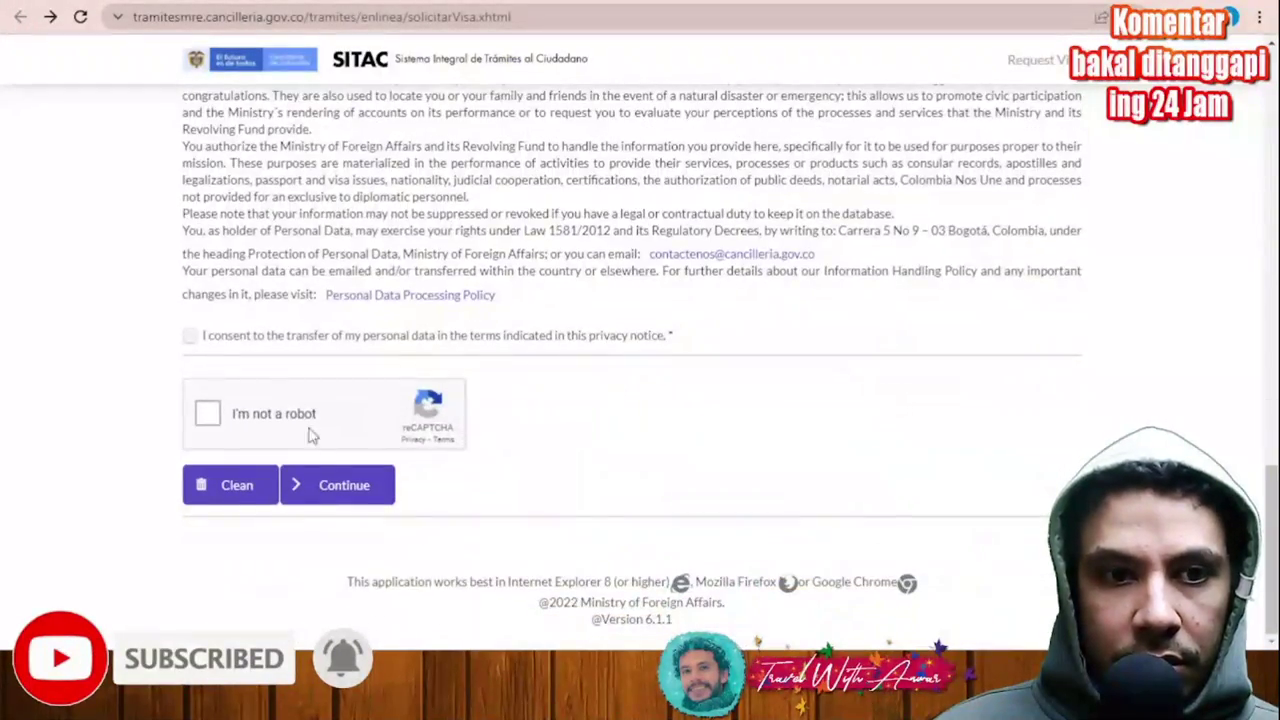
pyautogui.scroll(15, 873, 440)
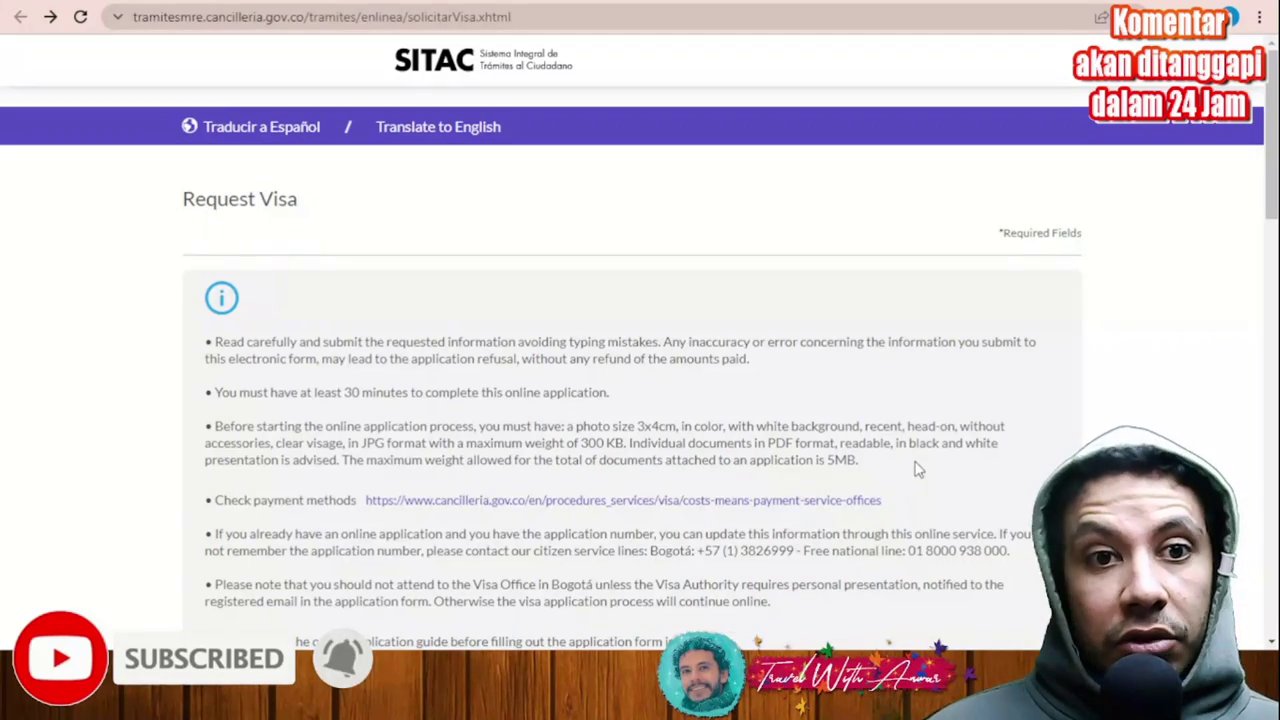
pyautogui.scroll(-20, 918, 468)
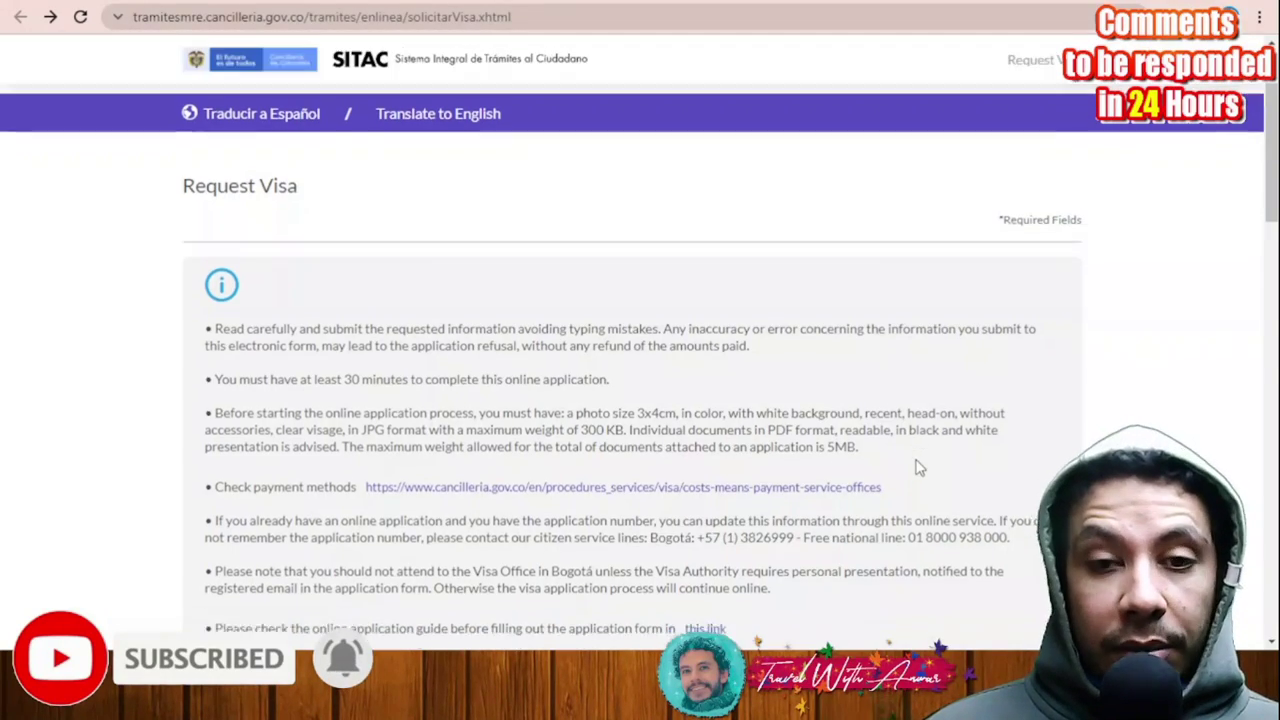
pyautogui.scroll(-2, 918, 468)
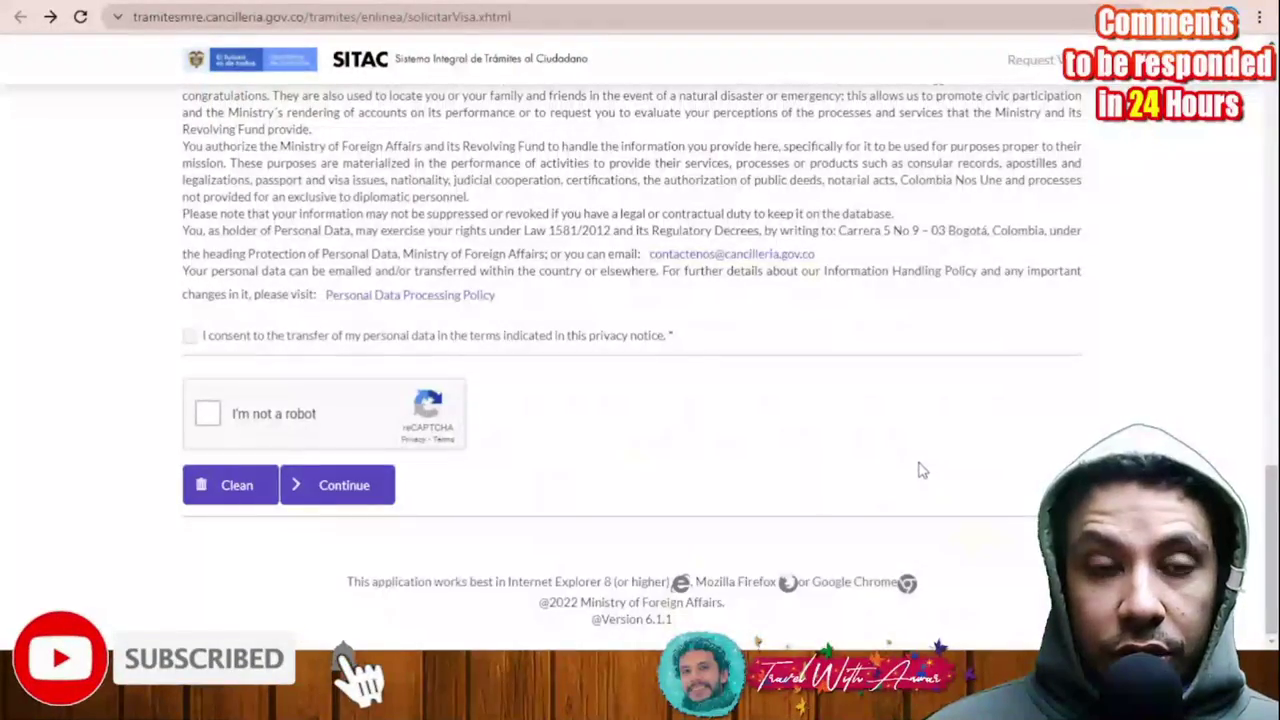
pyautogui.scroll(20, 918, 468)
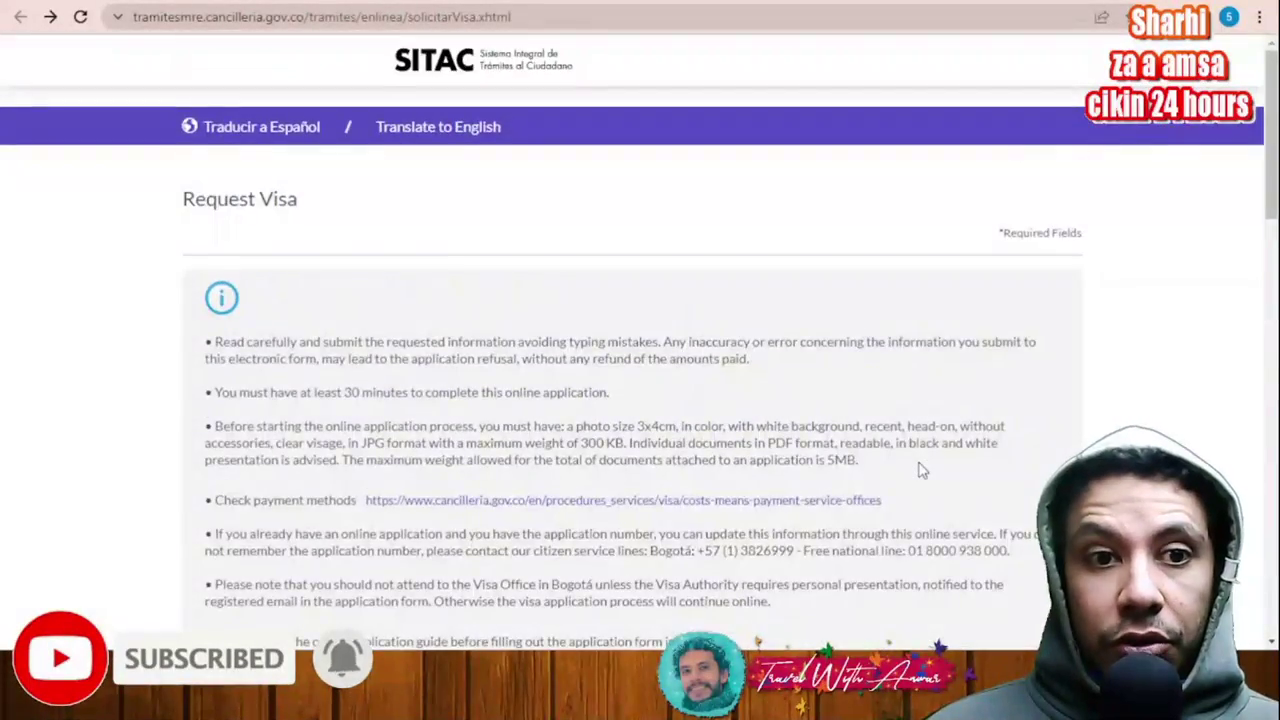
pyautogui.scroll(-10, 922, 470)
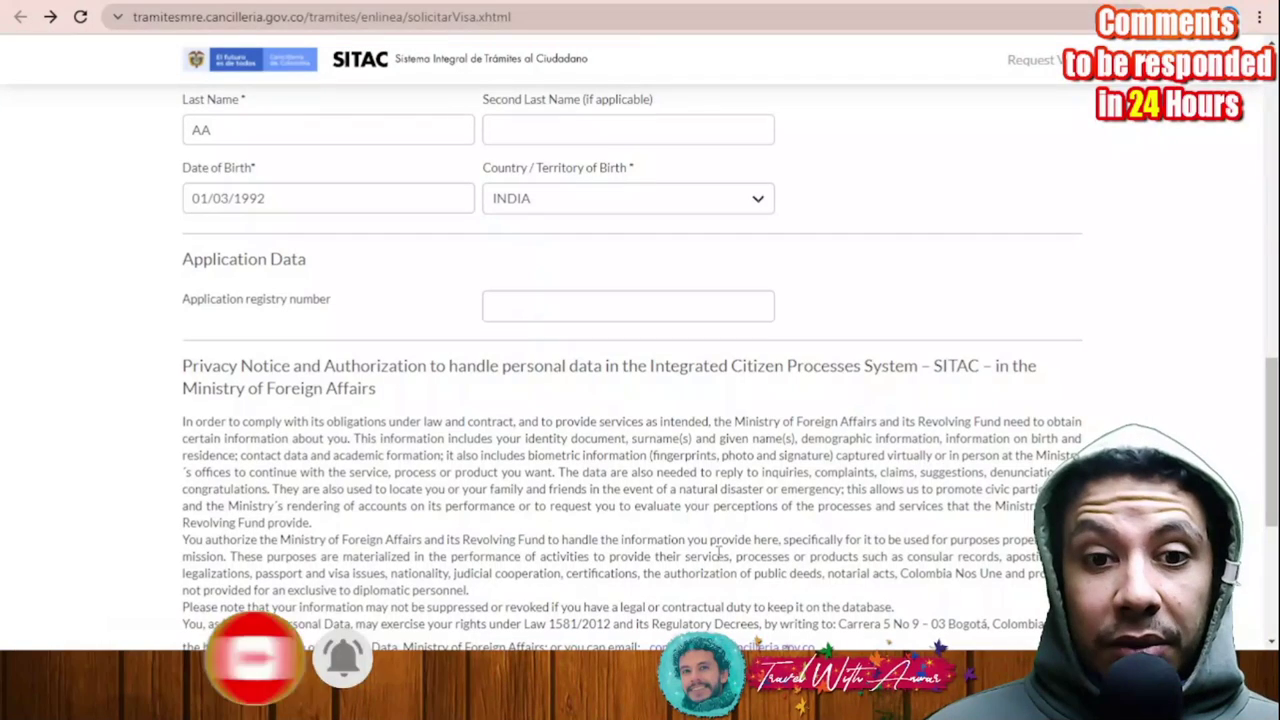